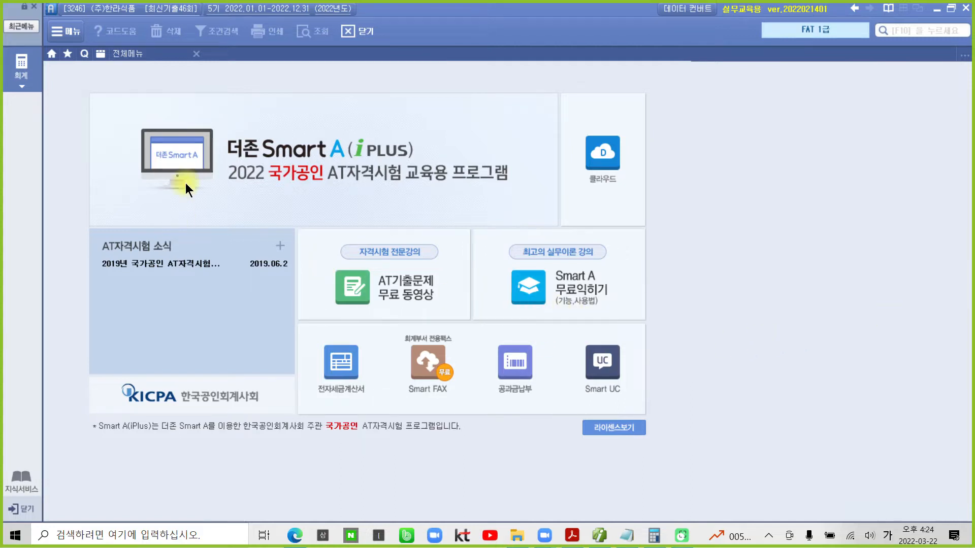
- Open the full 재무회계 menu, then bring the exam PDF to the front
left_click(22, 69)
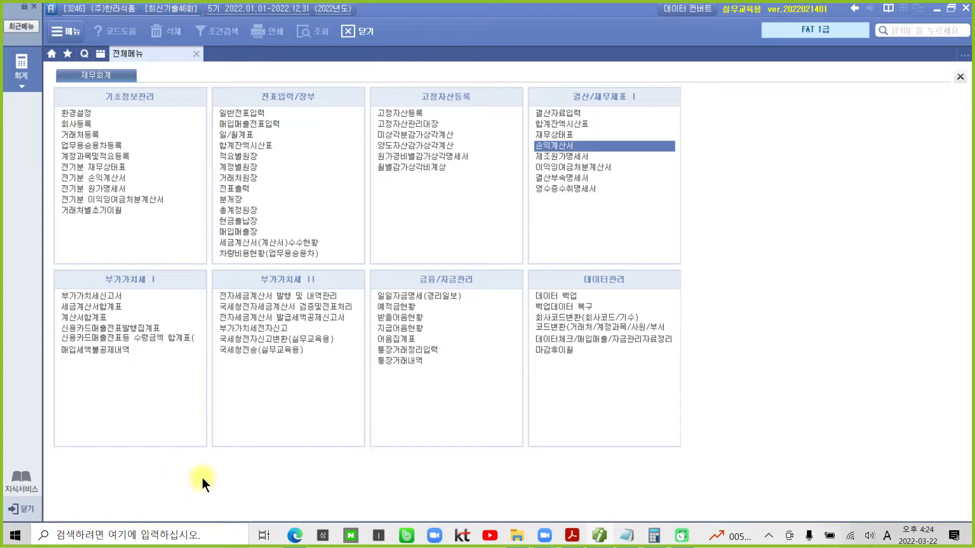
left_click(571, 535)
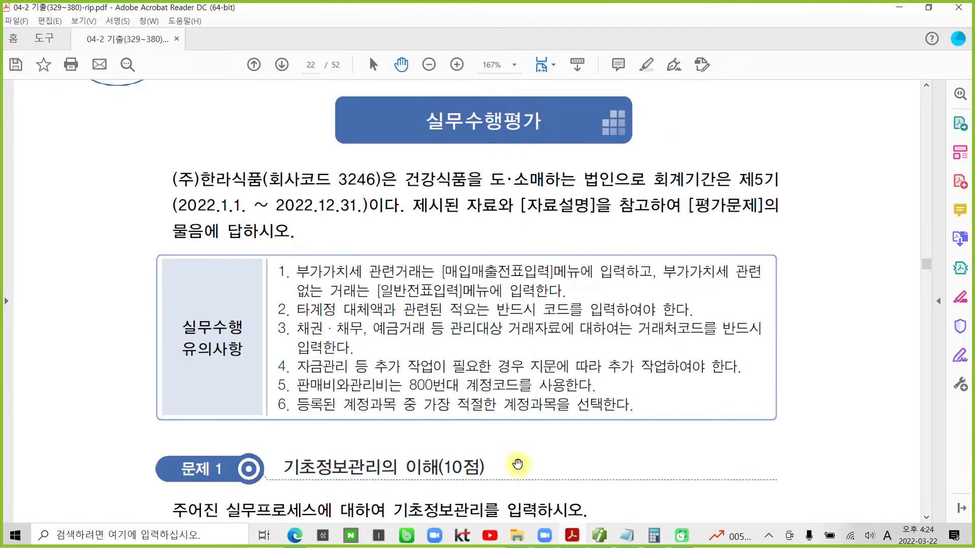
- Highlight the company name 한라식품 and its business description in yellow
left_click_drag(201, 178, 262, 178)
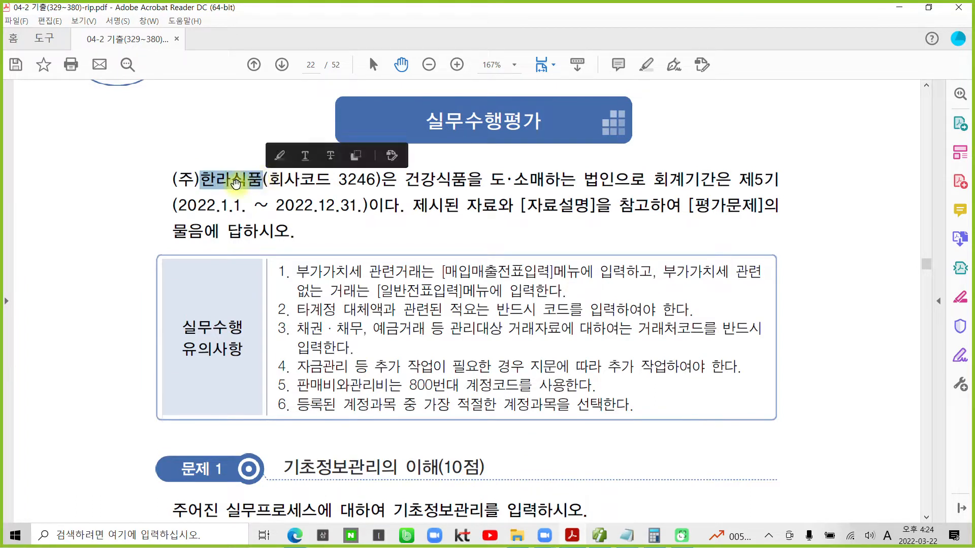
right_click(237, 188)
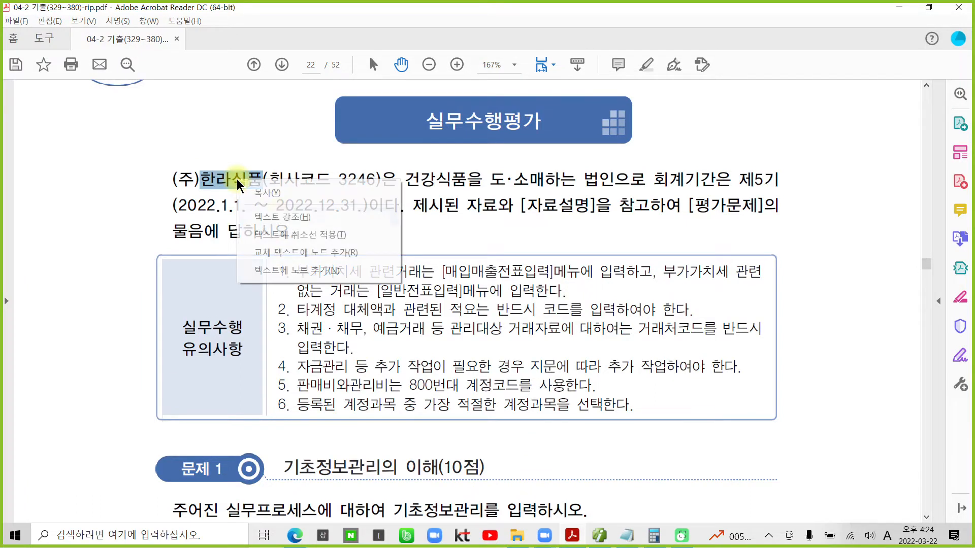
left_click(282, 219)
left_click_drag(413, 180, 575, 179)
right_click(574, 179)
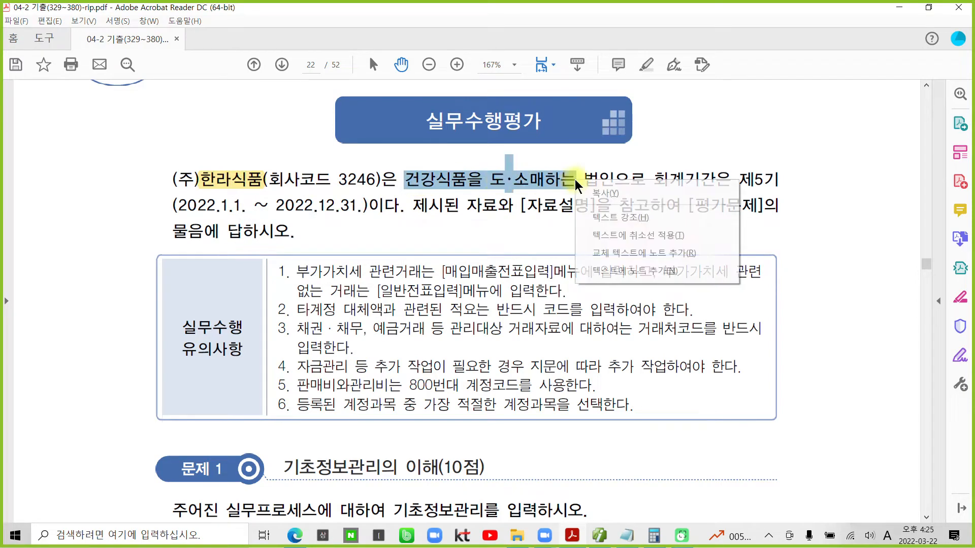
left_click(599, 214)
- Highlight the 문제 1 title 기초정보관리의 이해 in yellow
scroll(374, 405, "down", 7)
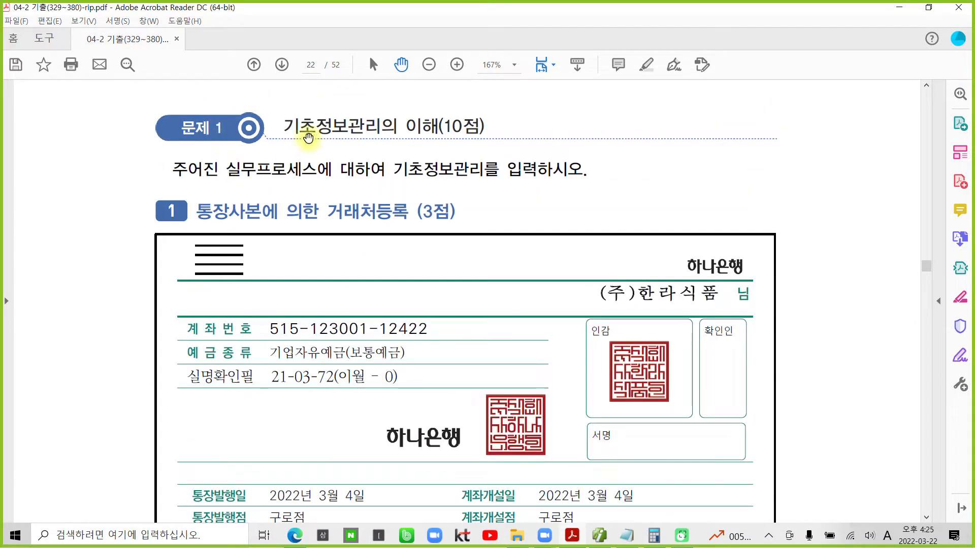
left_click_drag(288, 126, 438, 127)
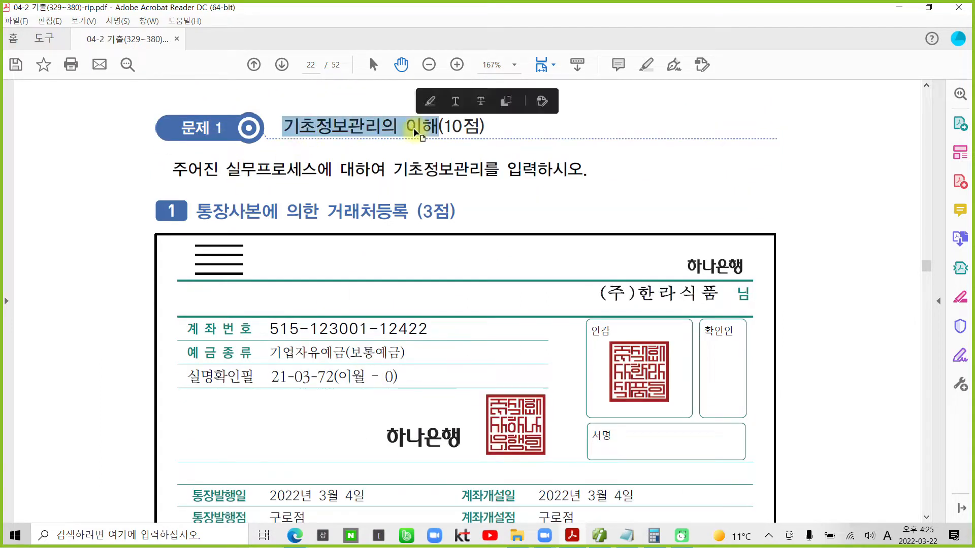
right_click(416, 130)
left_click(485, 168)
- Highlight the 거래처등록을 하시오 instruction in yellow and return to the accounting program
scroll(233, 268, "down", 2)
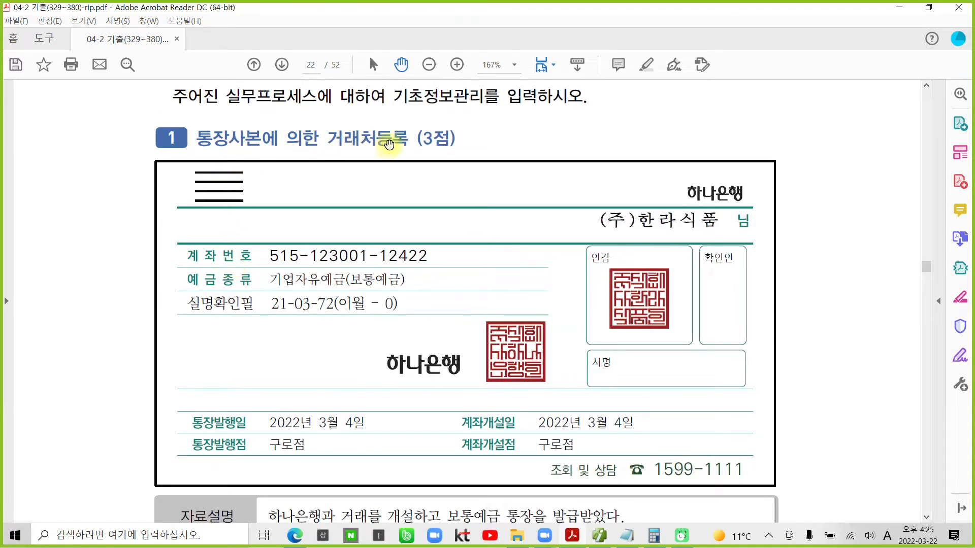
scroll(347, 305, "down", 2)
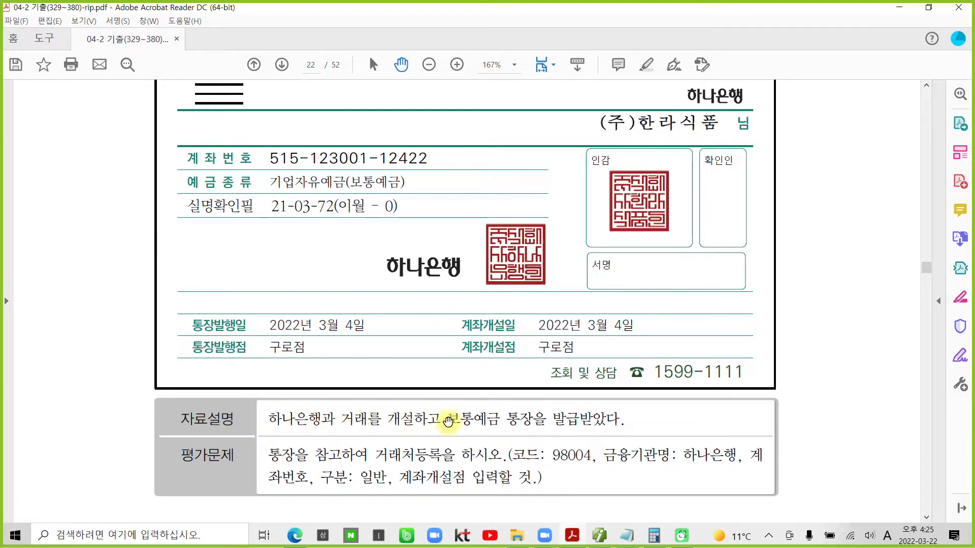
left_click_drag(448, 420, 595, 421)
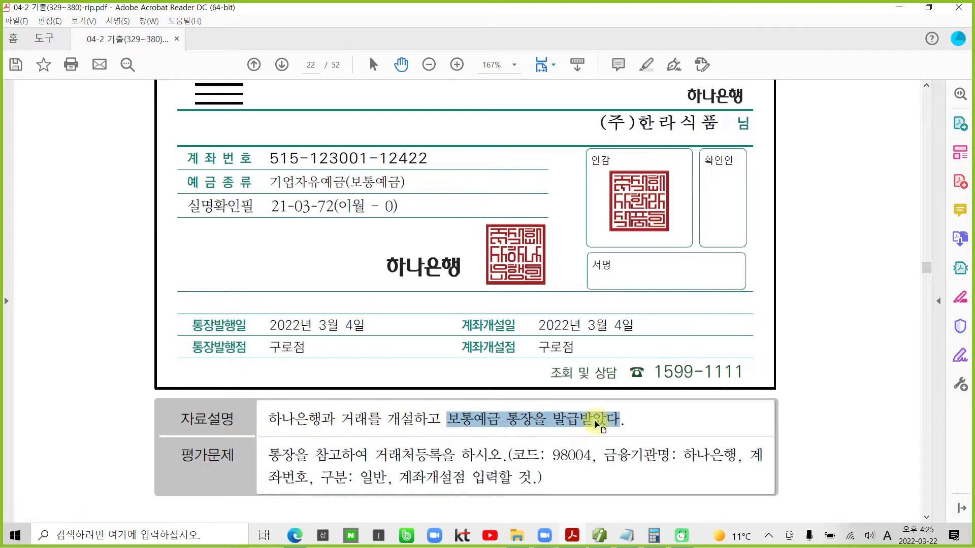
left_click(493, 423)
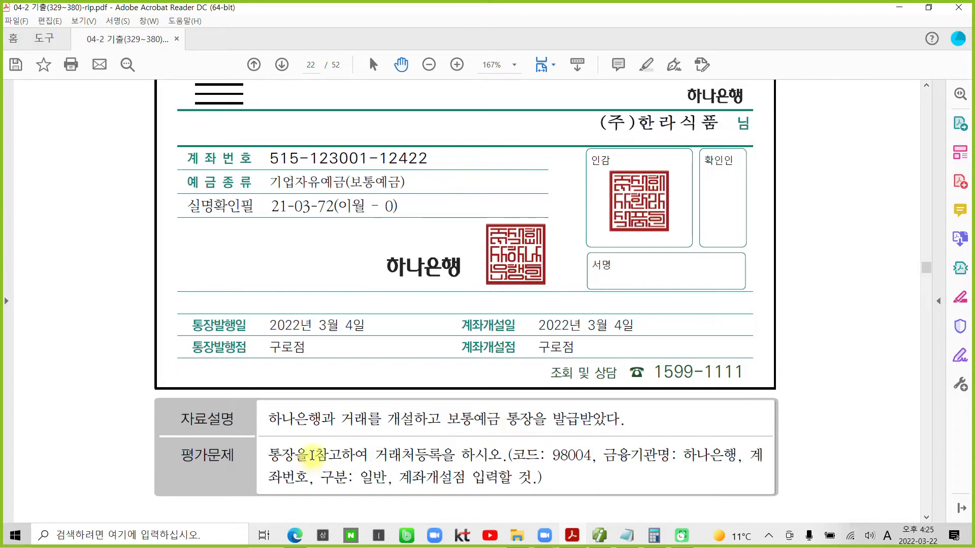
left_click_drag(374, 455, 503, 456)
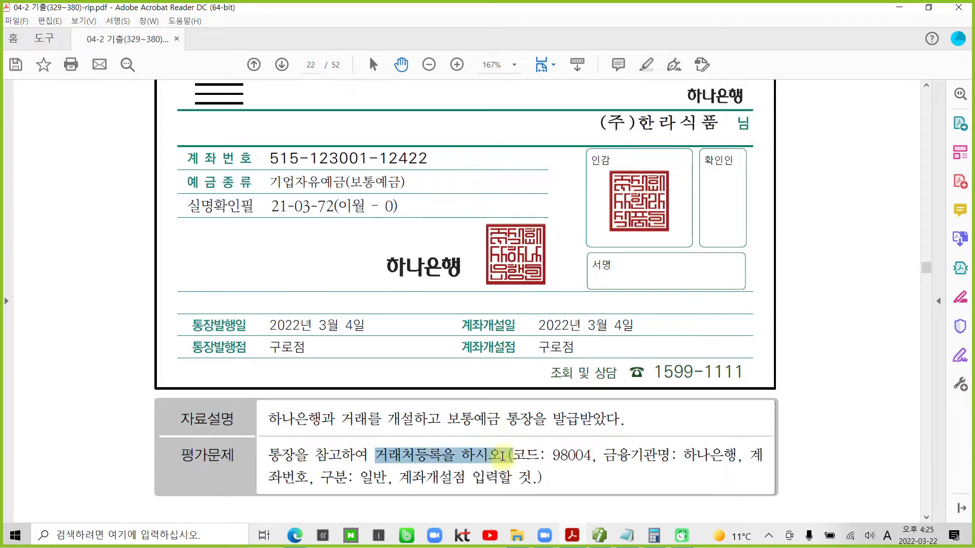
right_click(448, 452)
left_click(487, 386)
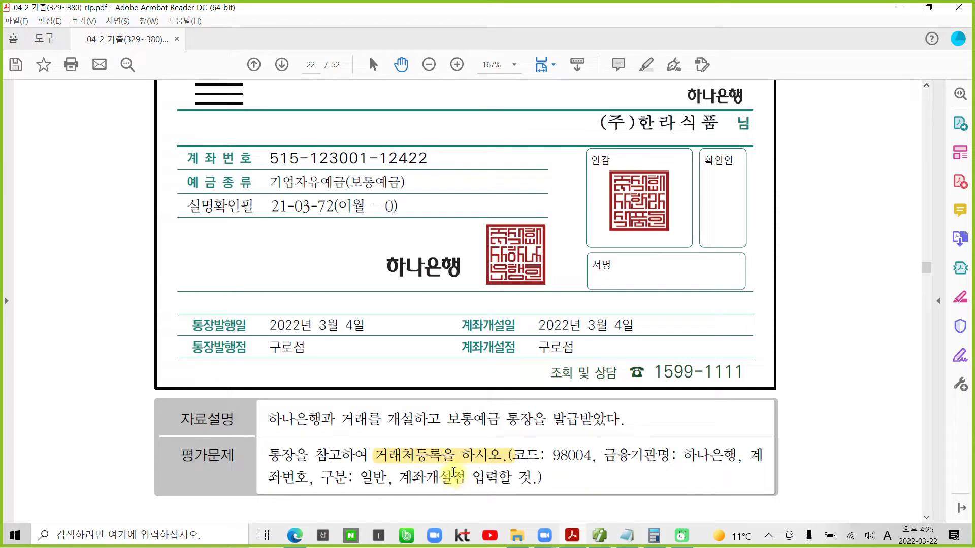
scroll(451, 475, "up", 1)
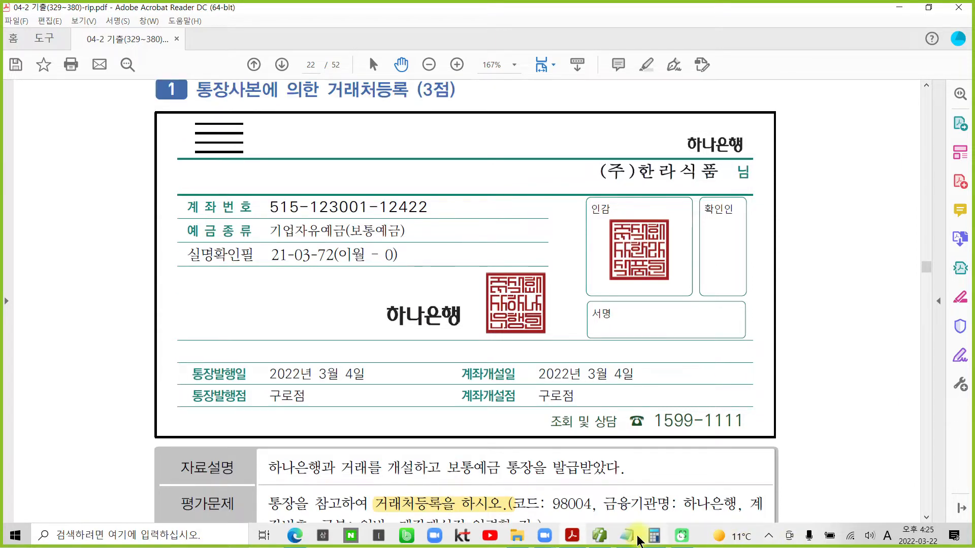
left_click(600, 536)
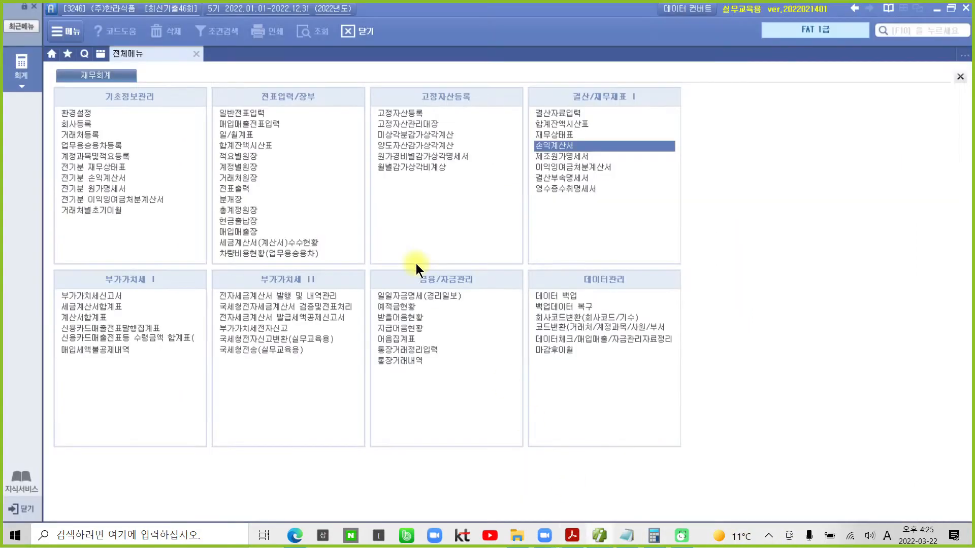
- Open 거래처등록 and show the financial-institution (금융) list
left_click(92, 136)
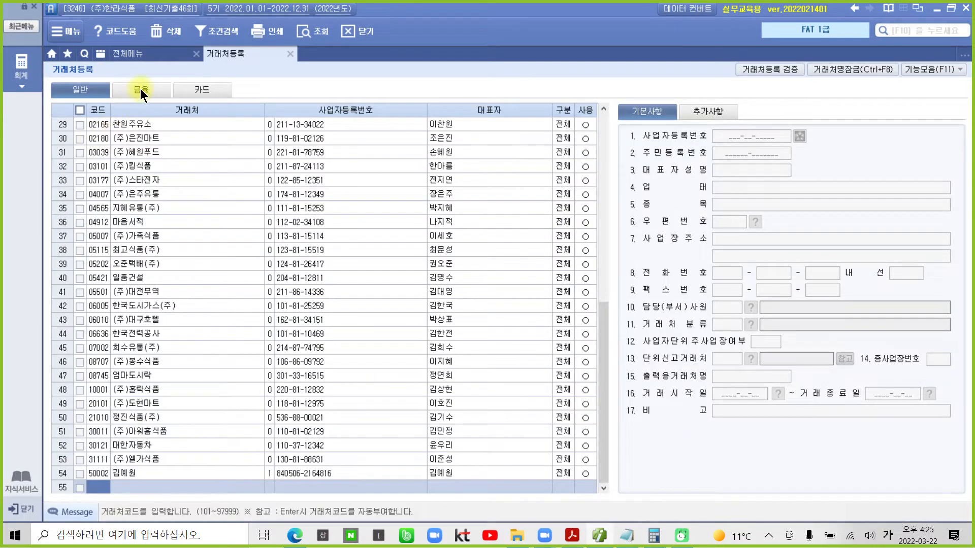
left_click(140, 88)
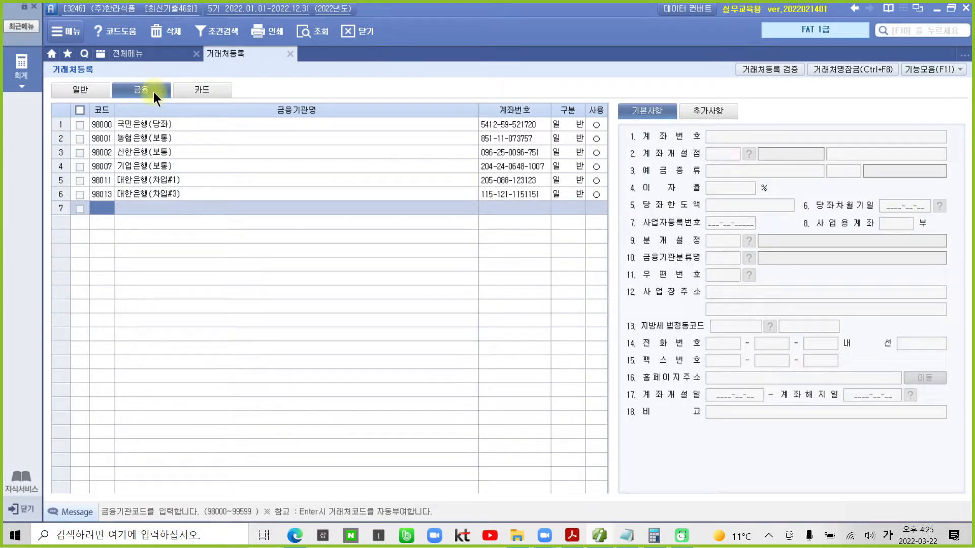
left_click(71, 89)
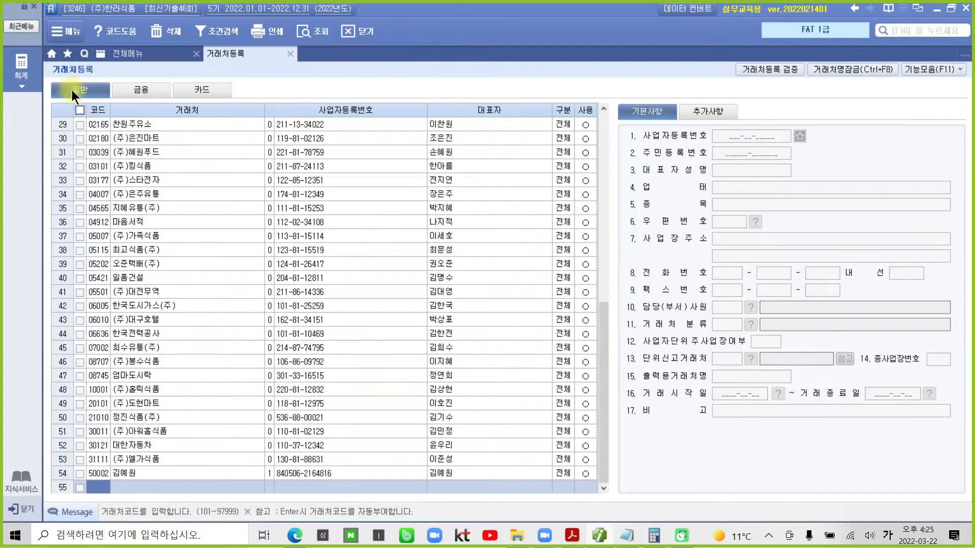
left_click(142, 84)
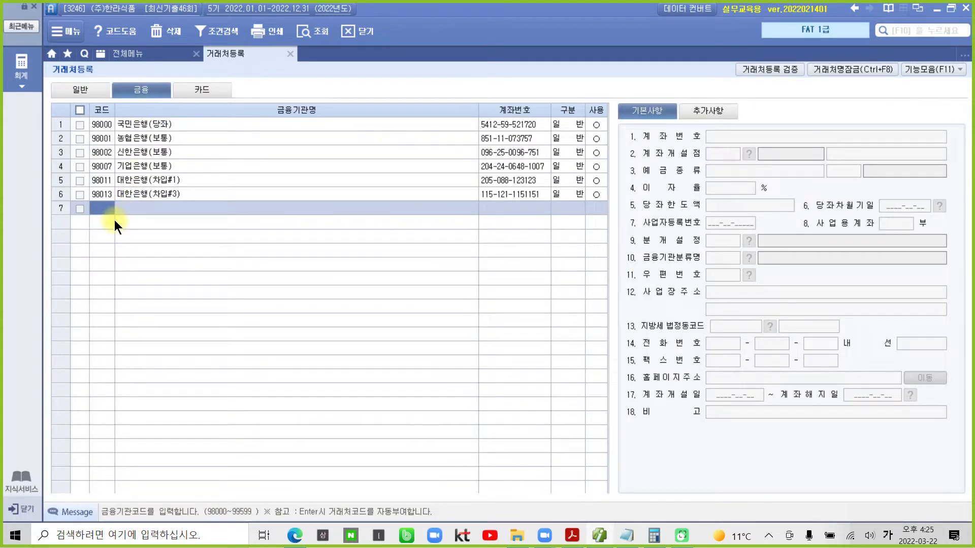
- Register 98004 하나은행 with the passbook's account number, type 일반, marked in use
type("98004")
key("Return")
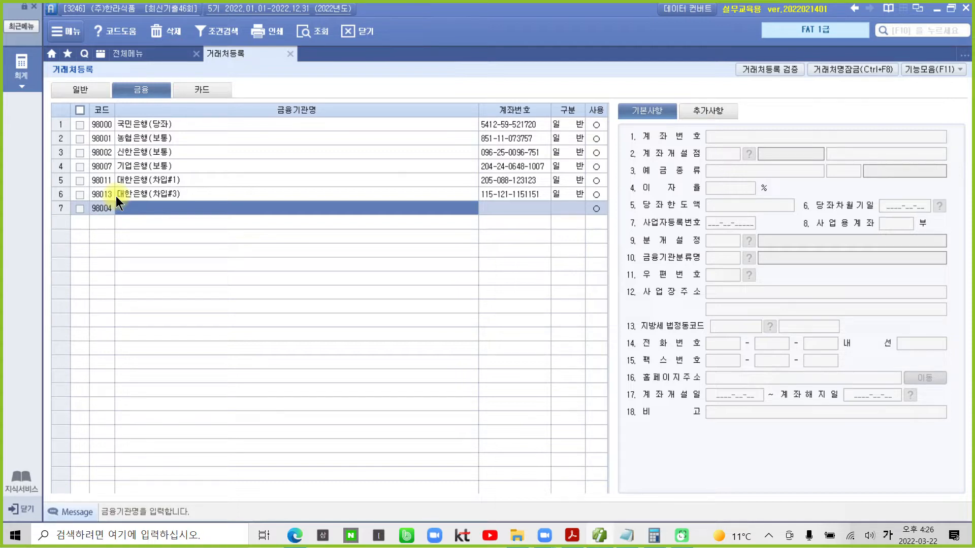
type("하나은행")
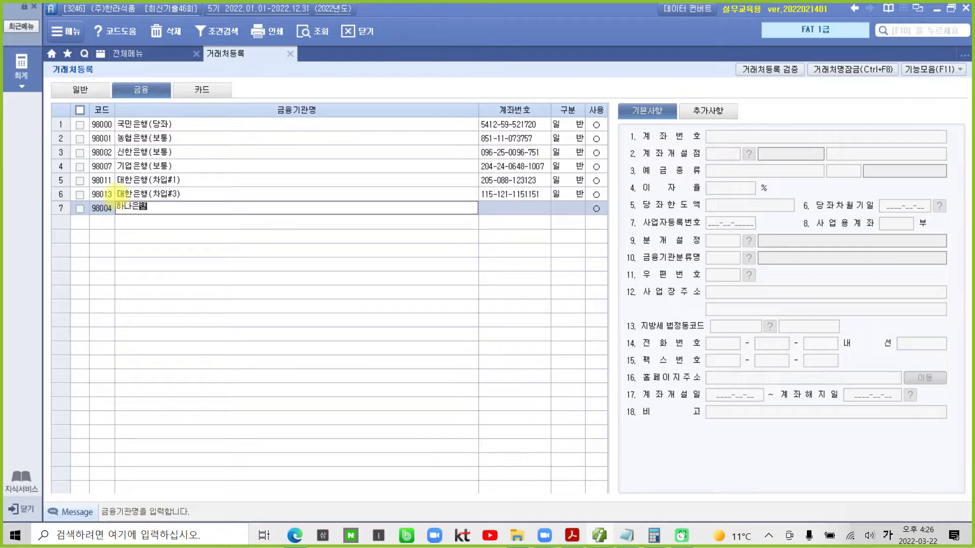
key("Return")
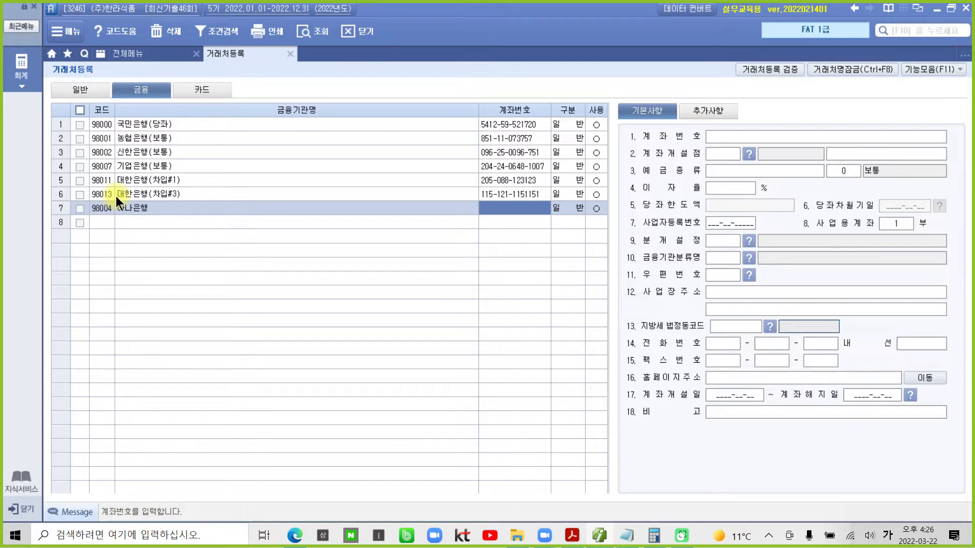
type("5")
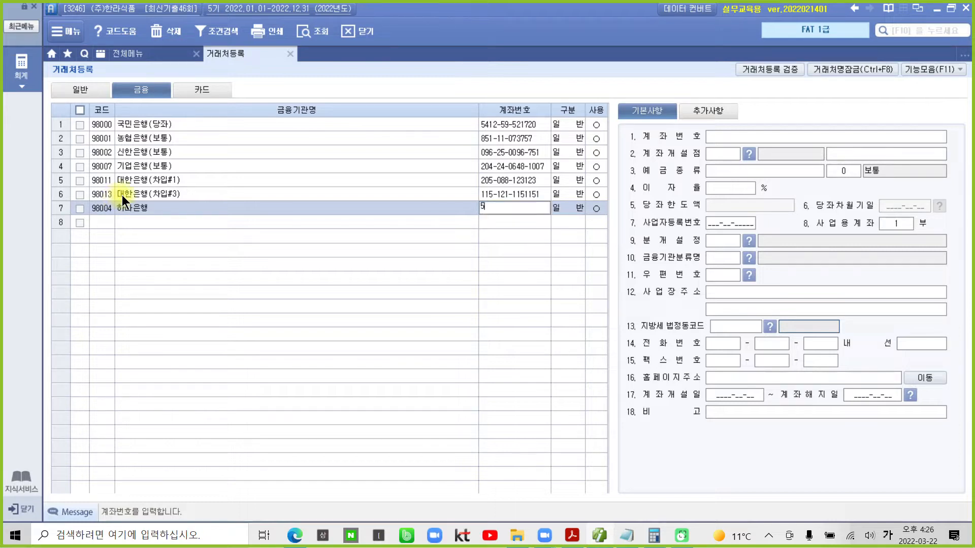
key("Return")
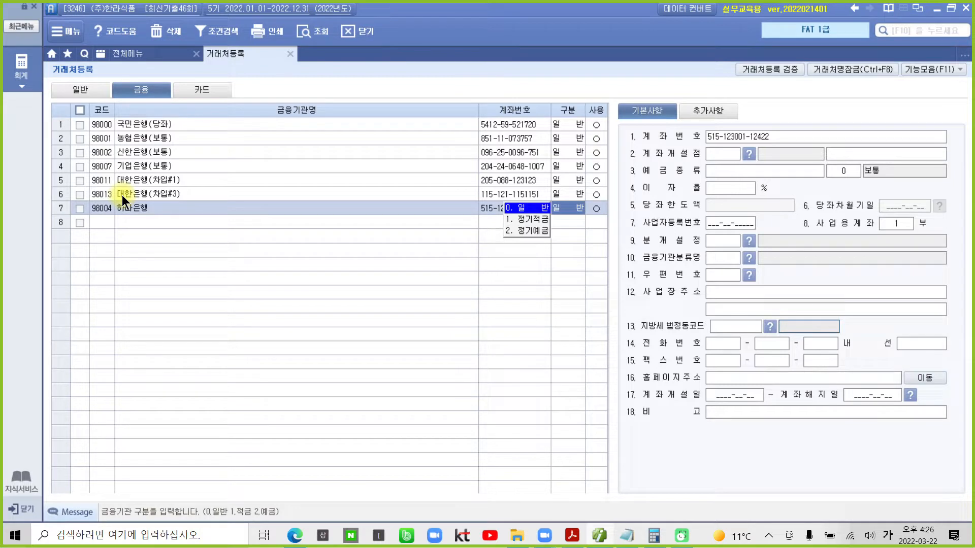
key("Return")
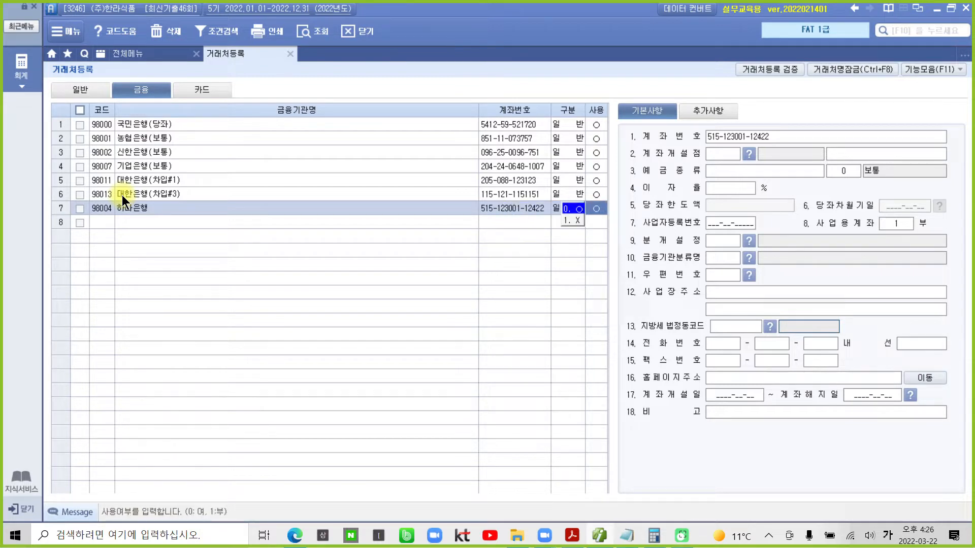
key("Return")
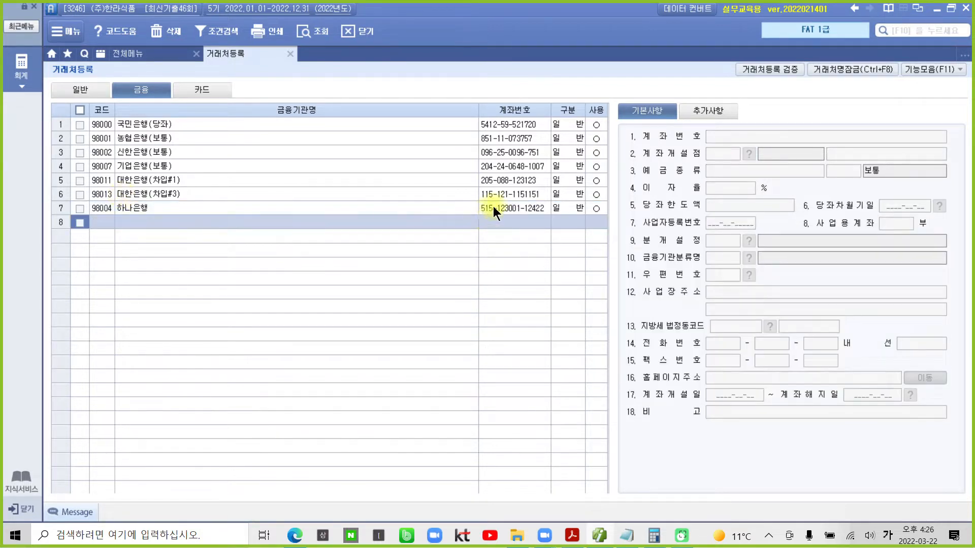
left_click(493, 206)
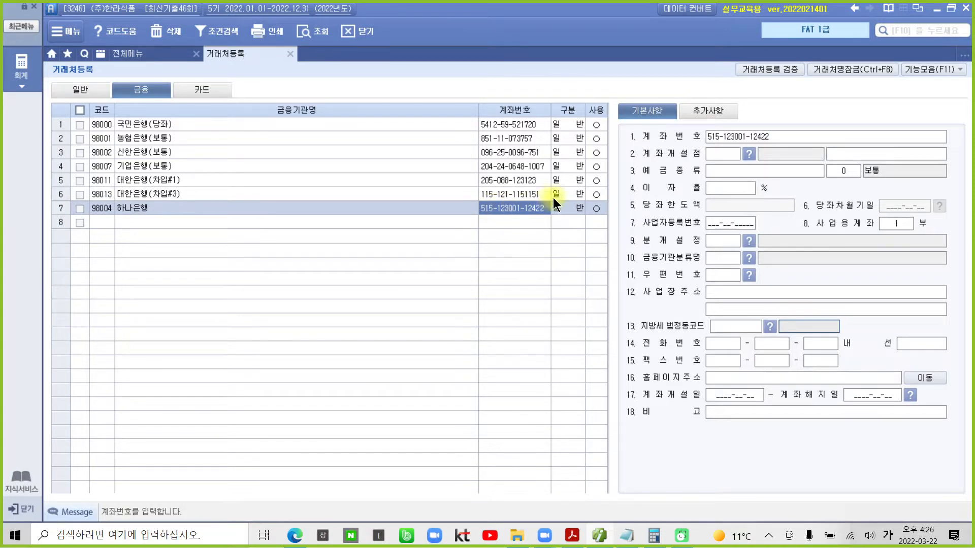
left_click(720, 155)
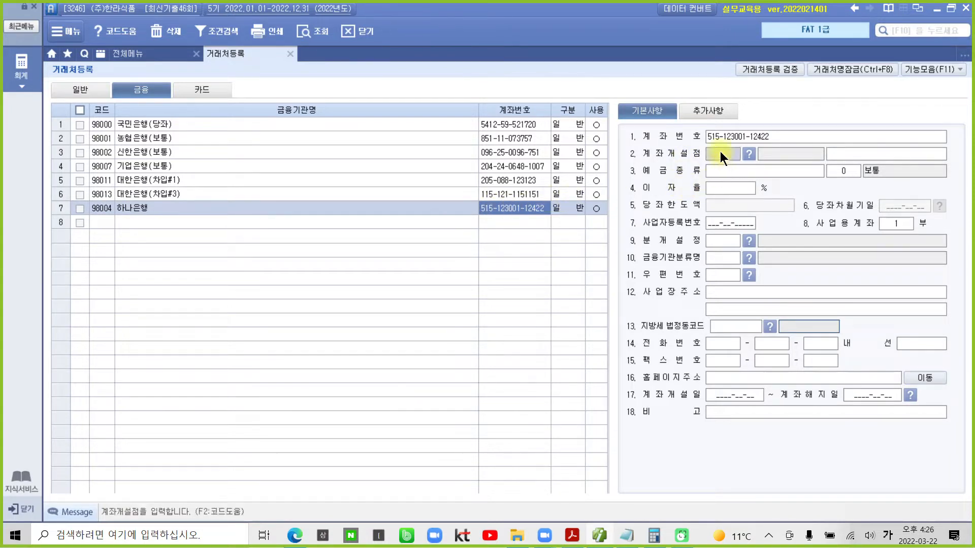
- Search 하나 in the bank code lookup and set 계좌개설점 to 900 하나은행
left_click(751, 152)
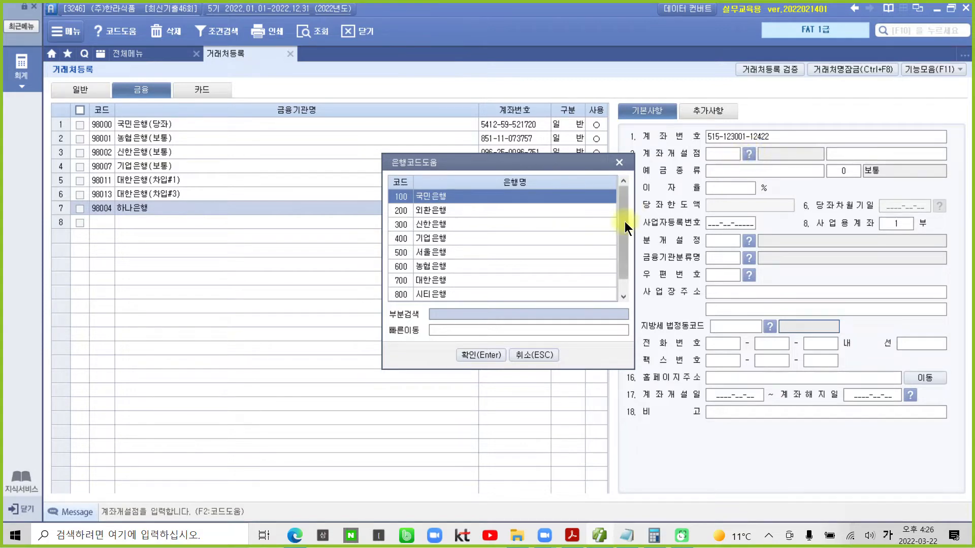
type("하나")
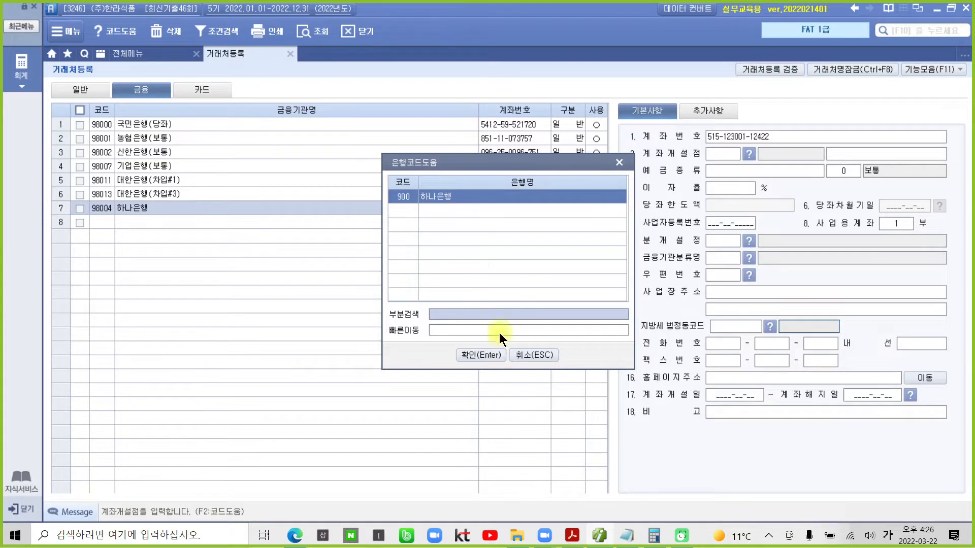
left_click(468, 356)
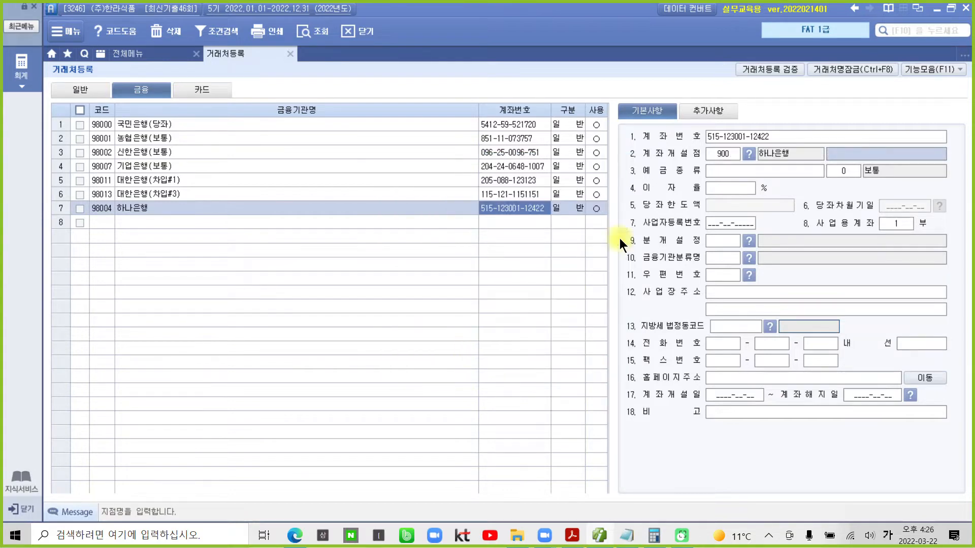
left_click_drag(628, 144, 815, 164)
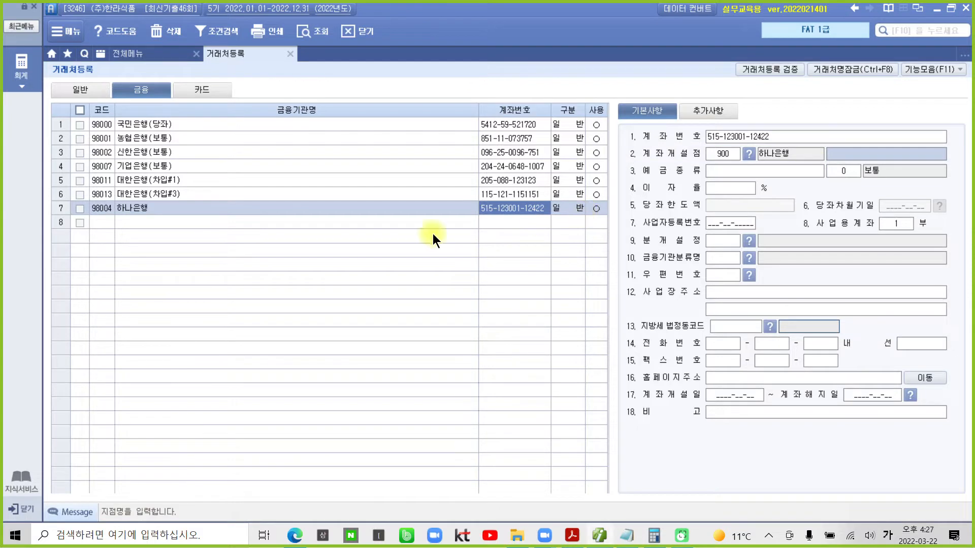
- Rename bank 98004 to 하나은행(보통) and set its deposit type to 보통예금
left_click(164, 205)
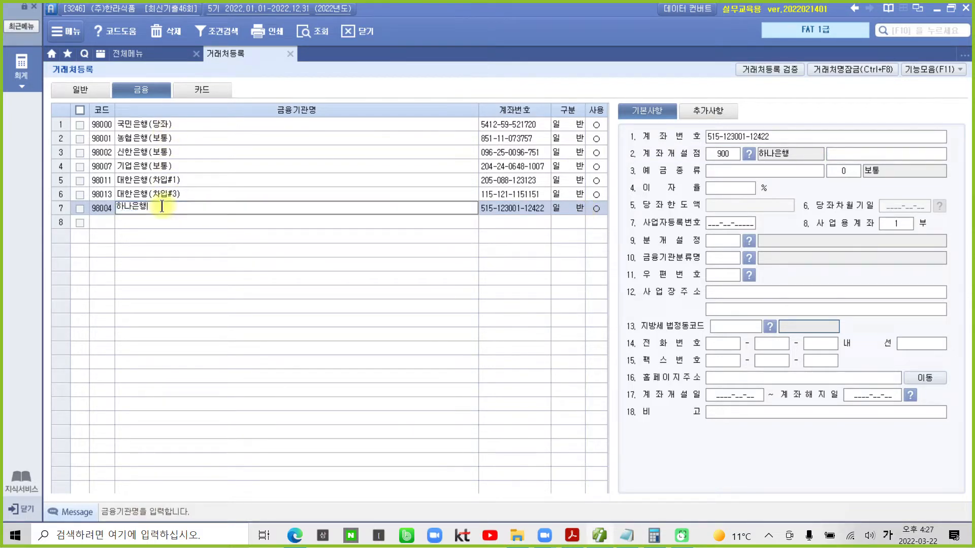
type("(보통)")
key("Return")
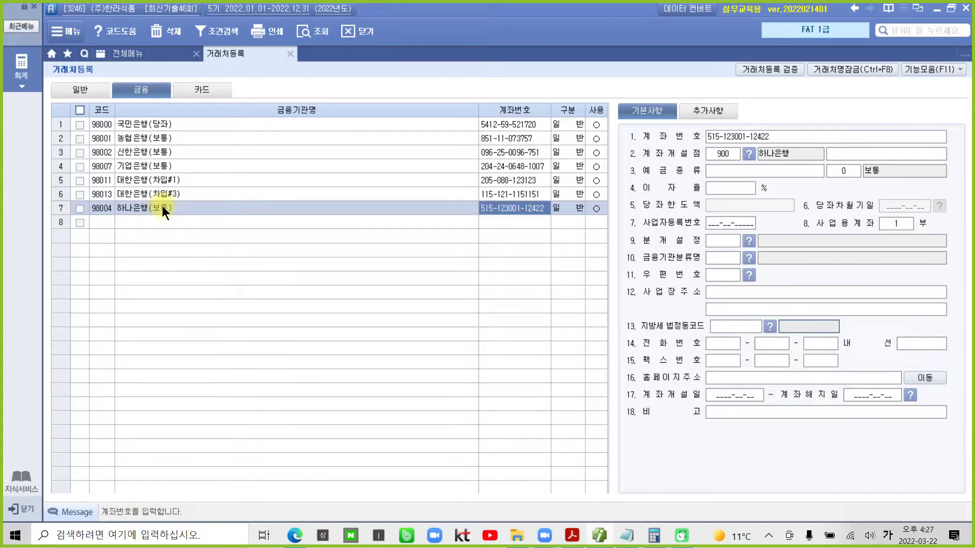
left_click(772, 168)
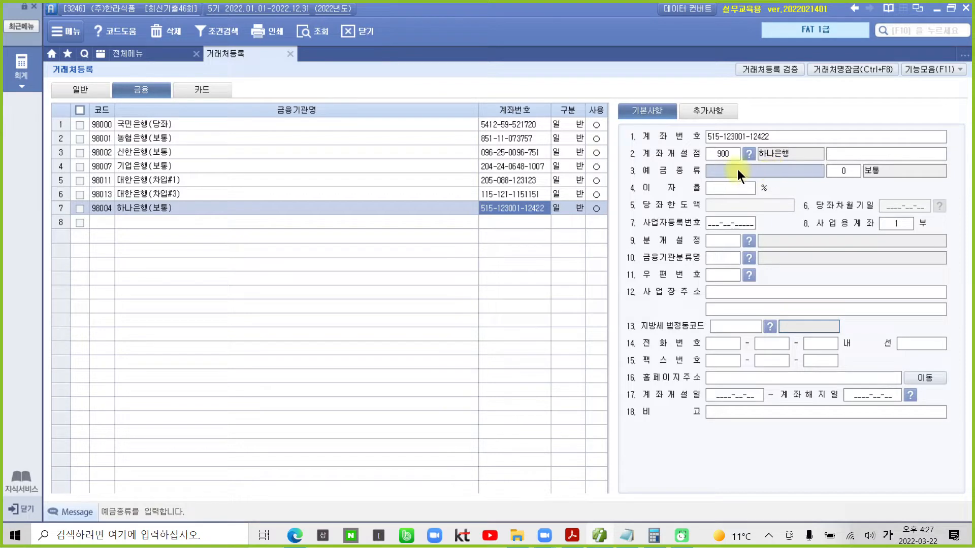
type("보통예금")
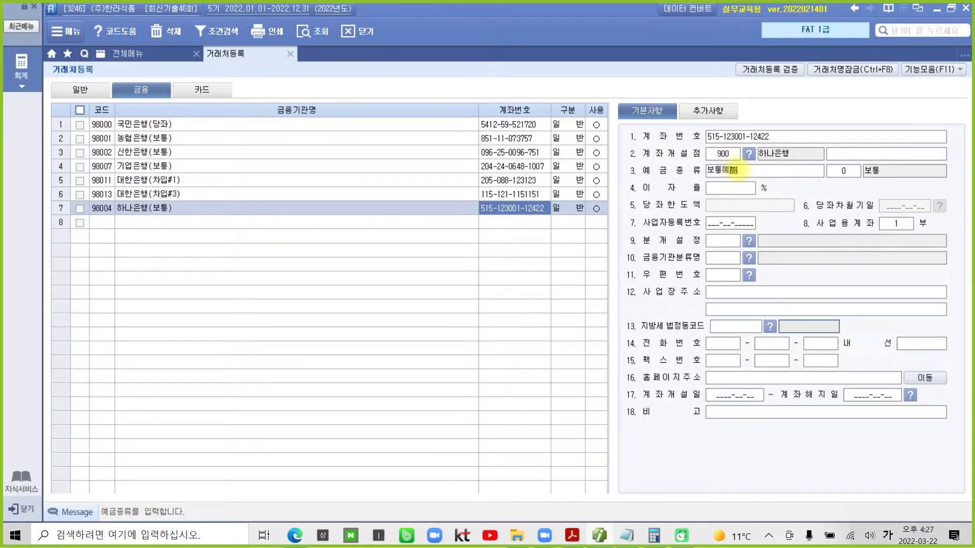
key("Return")
left_click(738, 169)
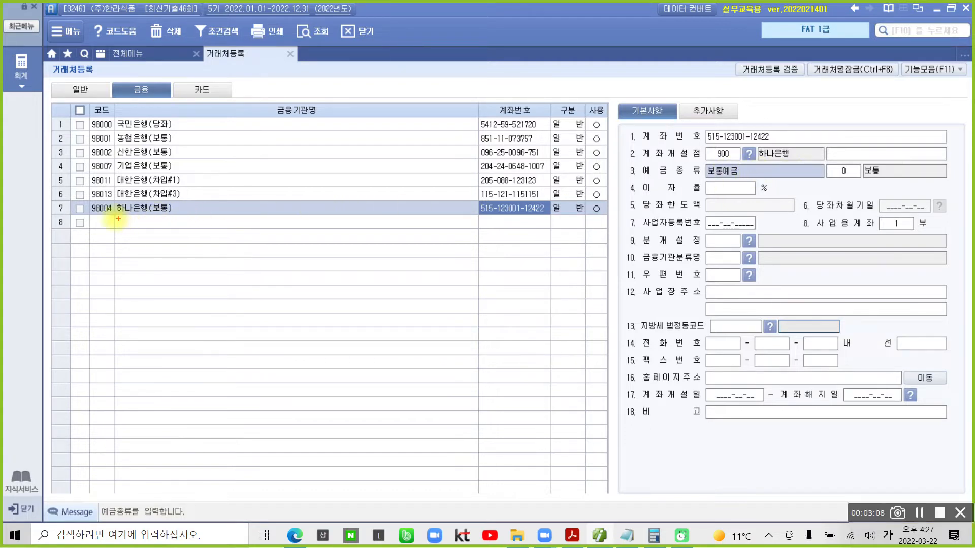
- Underline 하나은행(보통) beside the 국민은행(당좌) and 농협은행(보통) naming examples
left_click_drag(111, 214, 218, 217)
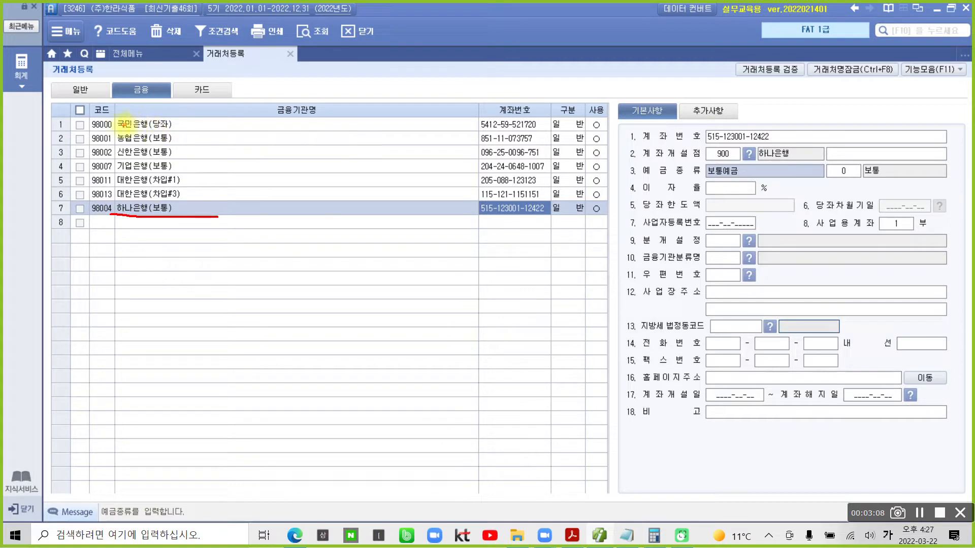
left_click_drag(119, 129, 170, 127)
left_click_drag(118, 145, 172, 144)
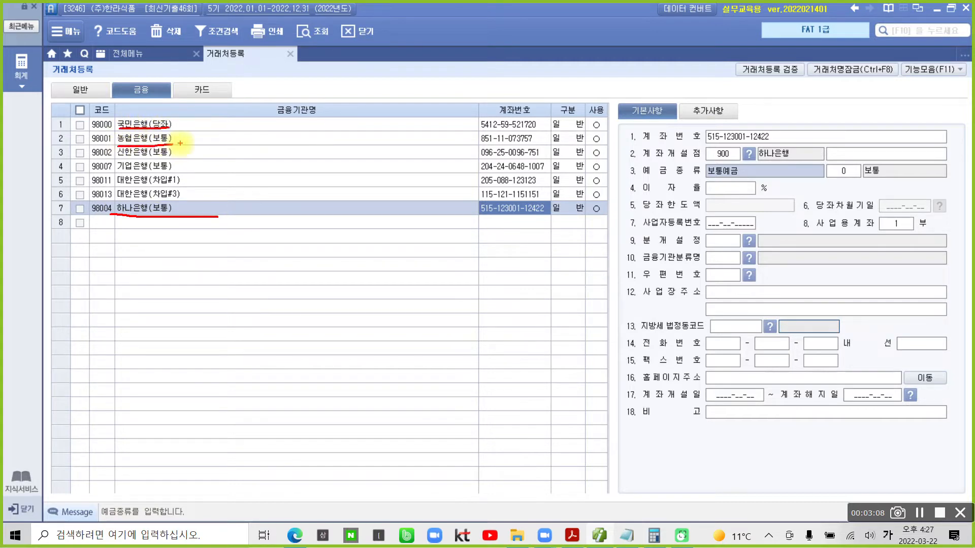
mouse_move(134, 219)
left_mouse_down()
mouse_move(112, 212)
mouse_move(116, 200)
mouse_move(175, 196)
mouse_move(115, 213)
mouse_move(134, 219)
left_mouse_up()
key("Escape")
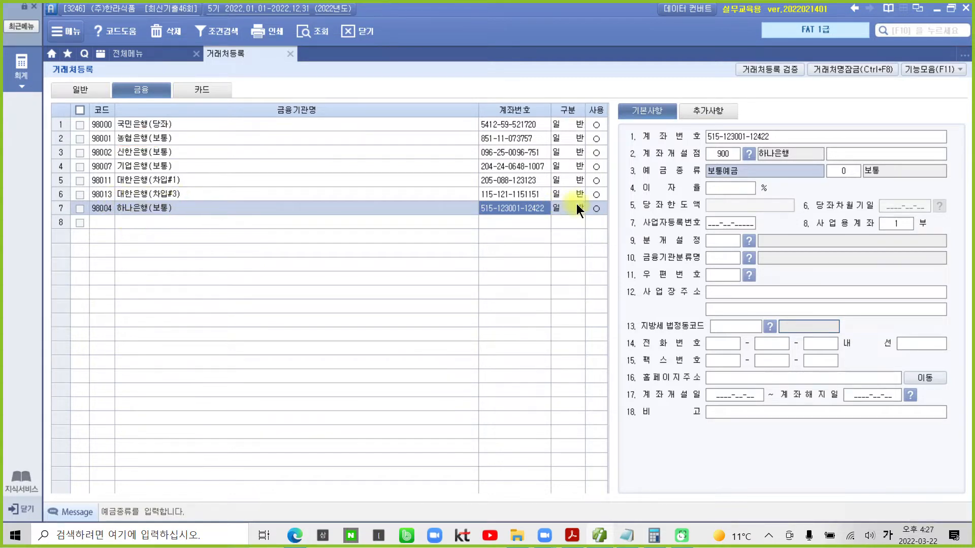
- Box the 계좌개설점 900 하나은행 entry, then minimize the accounting window to show the PDF
left_click(367, 211)
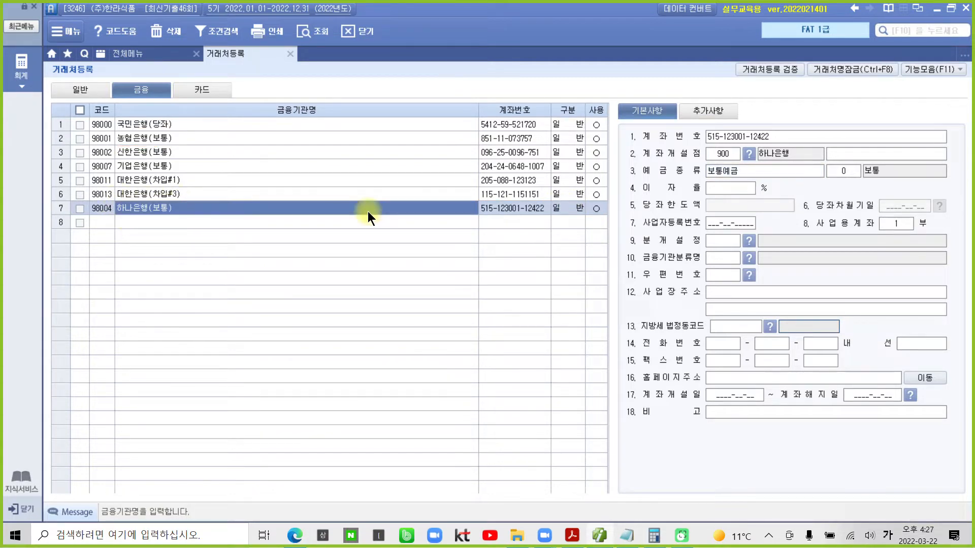
mouse_move(614, 146)
left_mouse_down()
mouse_move(705, 160)
mouse_move(848, 161)
left_mouse_up()
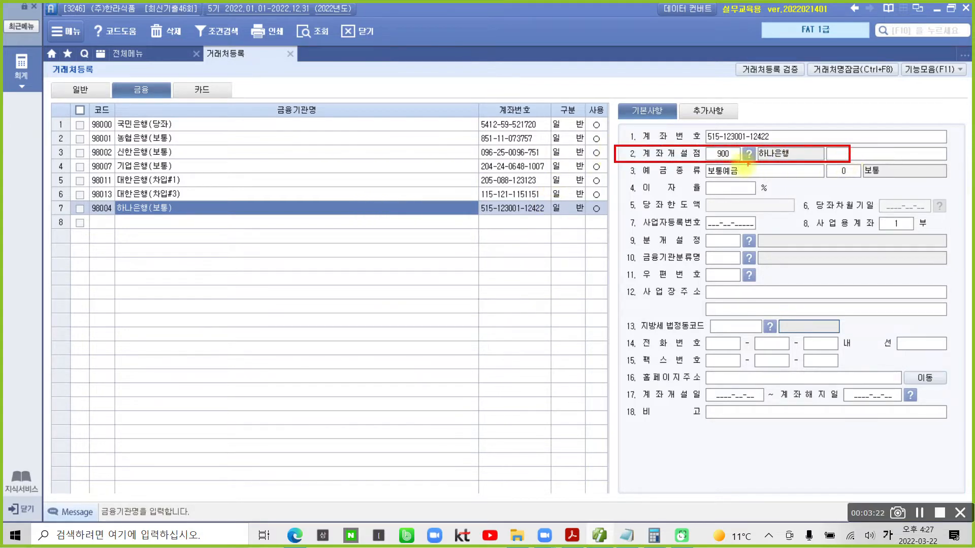
mouse_move(717, 153)
left_mouse_down()
mouse_move(718, 161)
mouse_move(739, 154)
mouse_move(712, 145)
left_mouse_up()
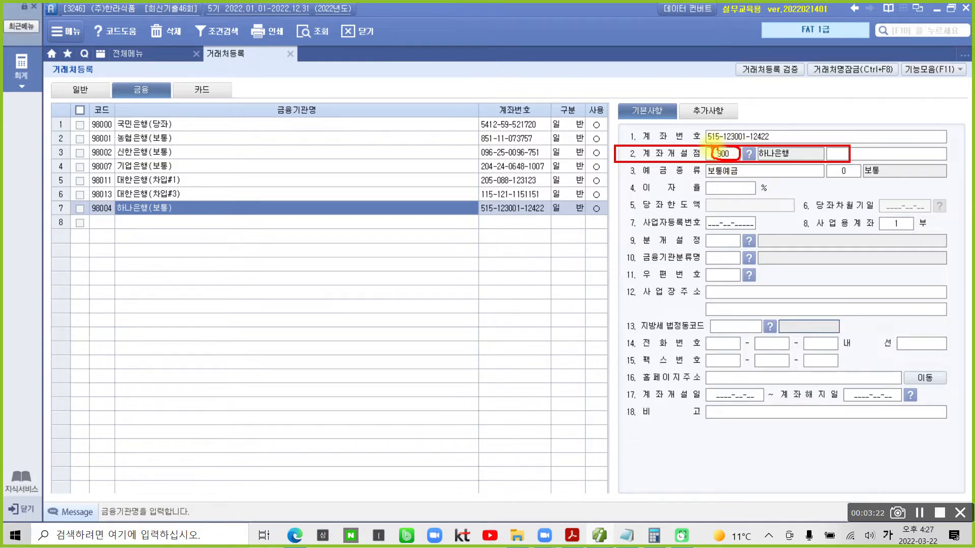
key("Escape")
mouse_move(599, 542)
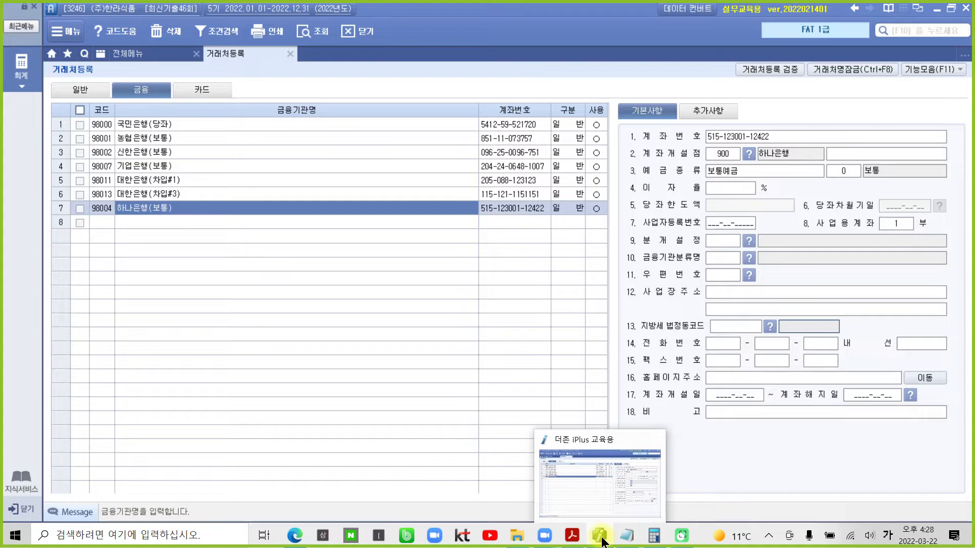
left_click(600, 536)
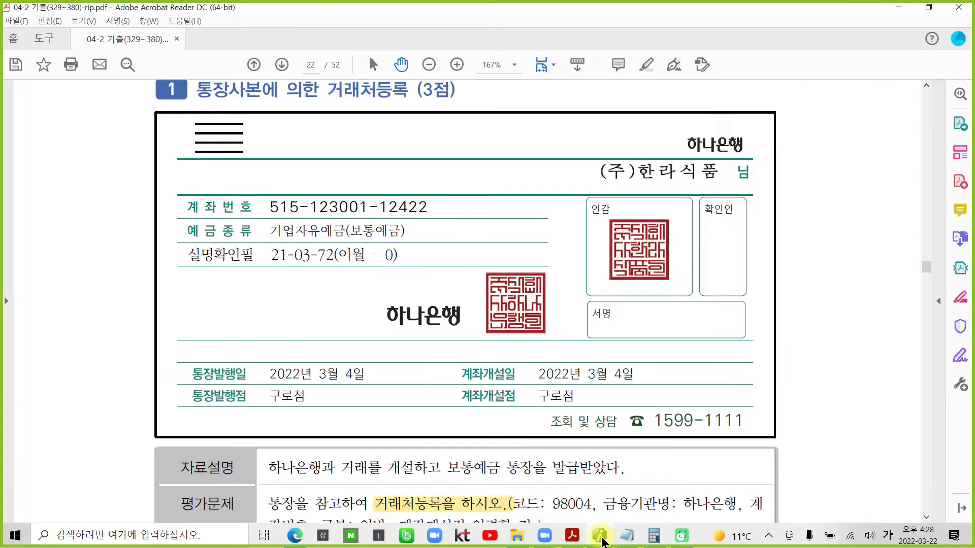
- Scroll the PDF to page 23's 2021 재무상태표, then return to the 하나은행(보통) record
scroll(629, 419, "down", 5)
scroll(630, 413, "down", 6)
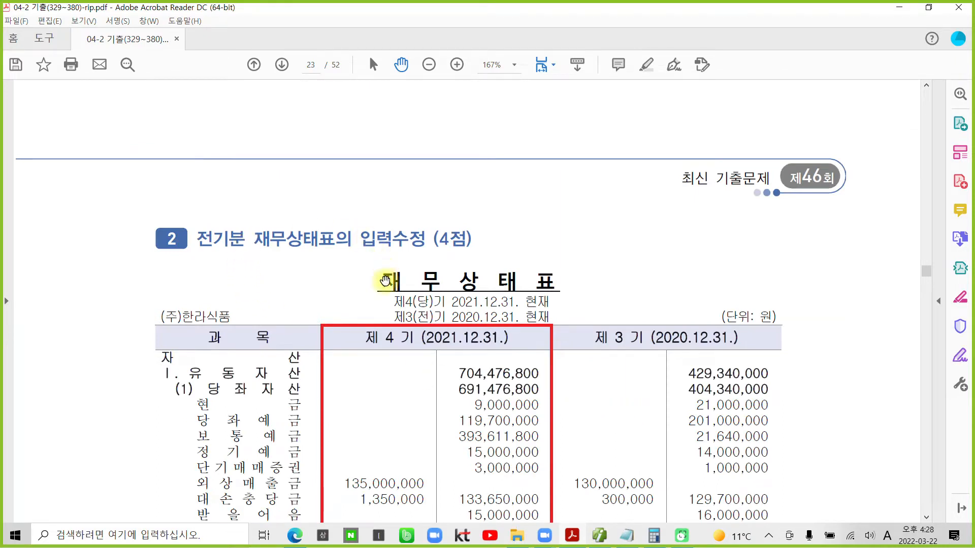
scroll(385, 281, "down", 2)
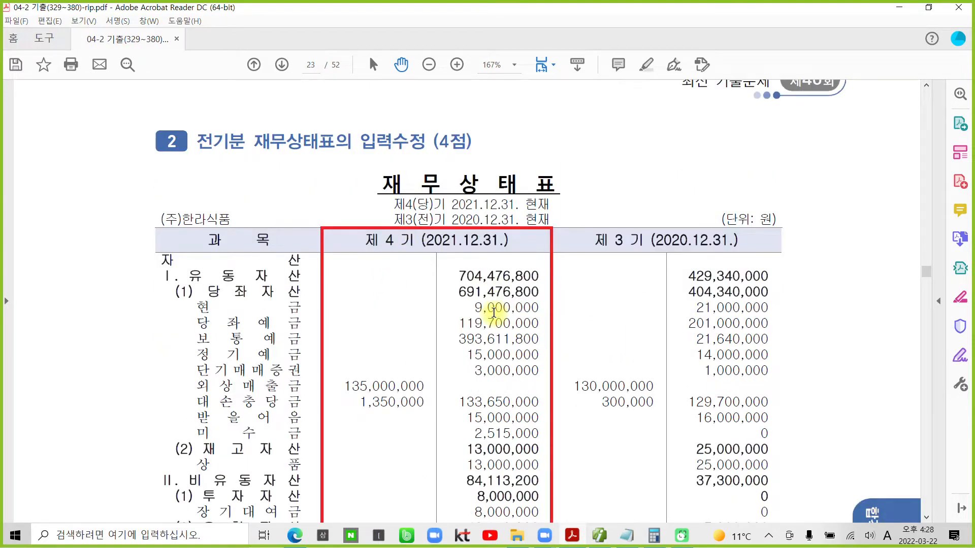
scroll(495, 311, "down", 2)
scroll(496, 311, "up", 2)
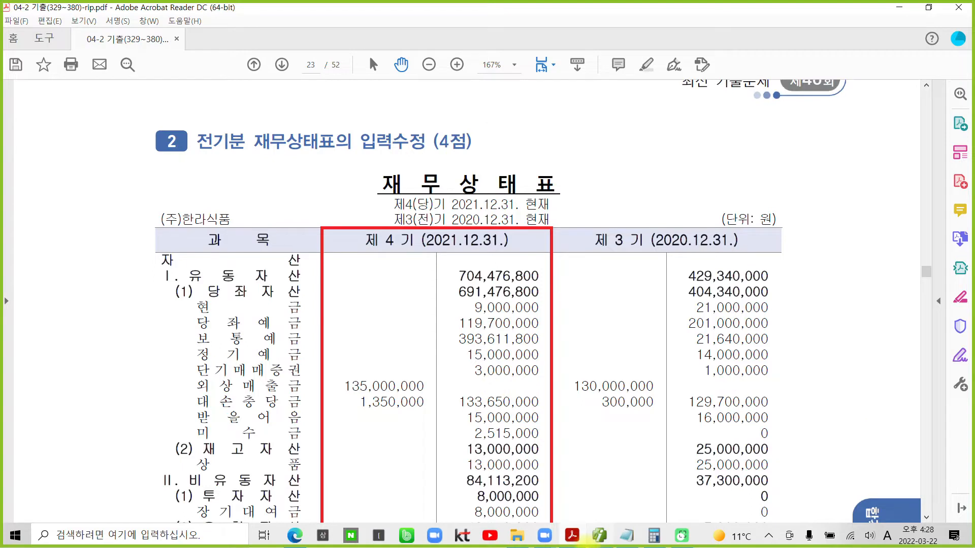
left_click(600, 536)
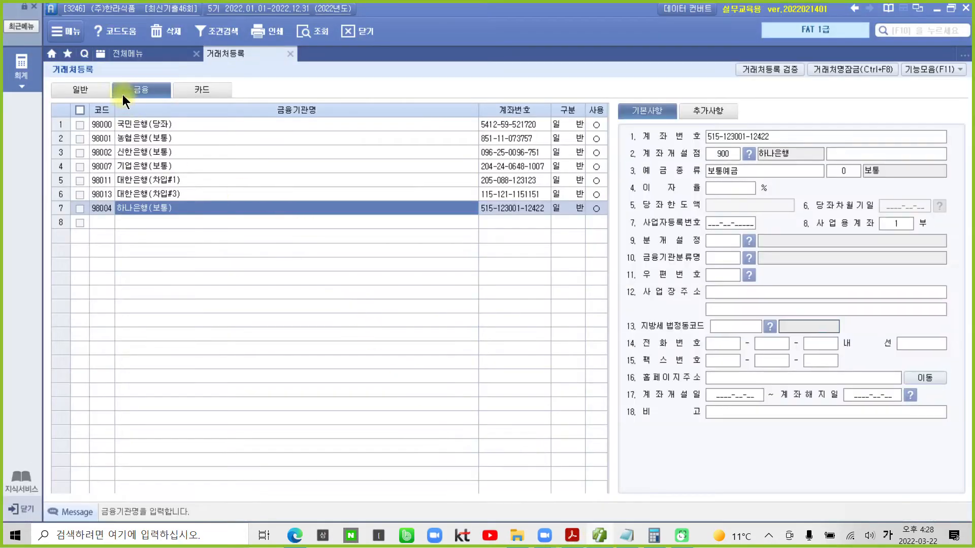
- Close 거래처등록 and open the 2021 전기분 재무상태표 screen
left_click(290, 53)
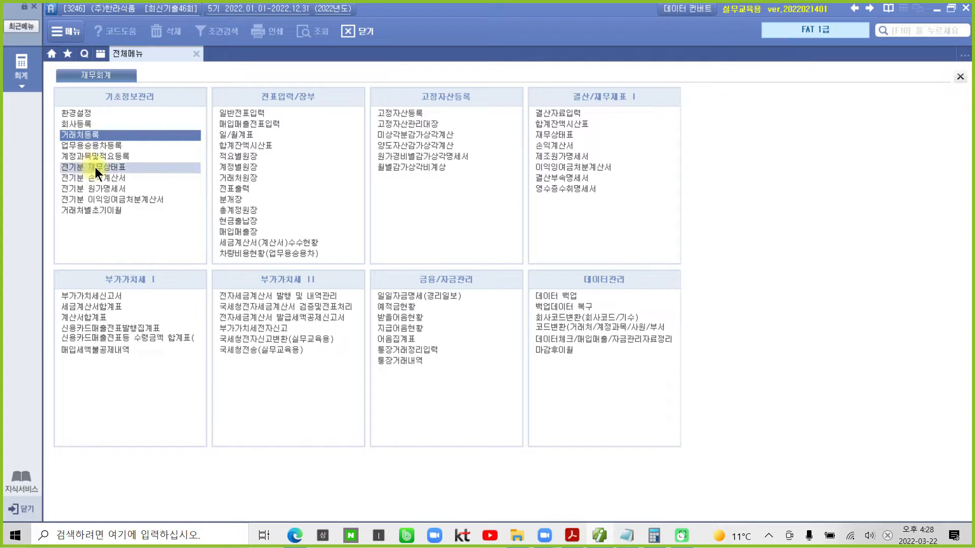
left_click(120, 169)
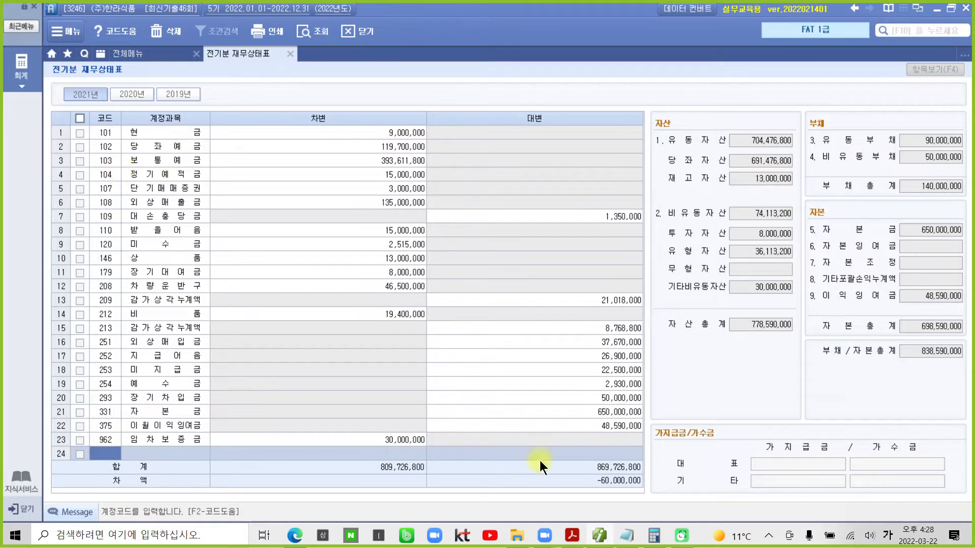
left_click_drag(577, 470, 656, 492)
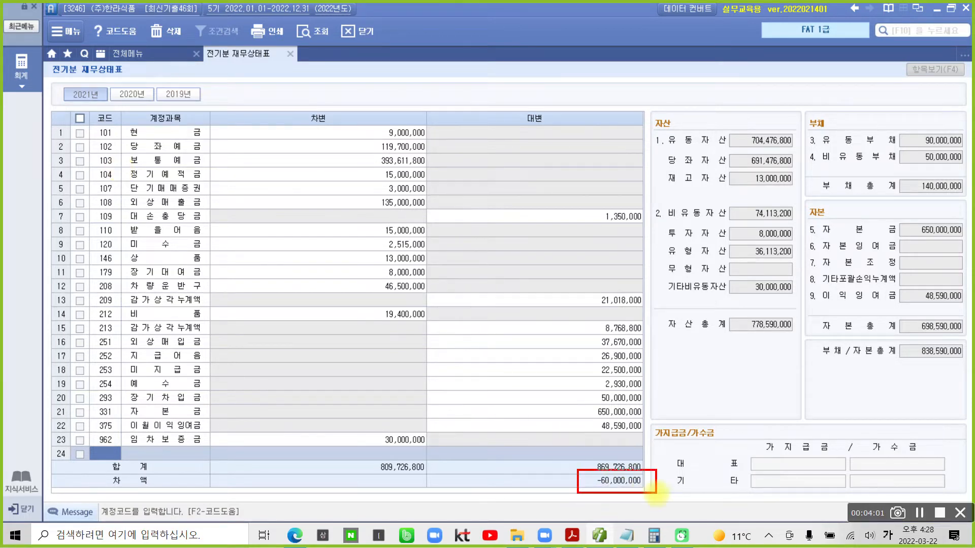
mouse_move(556, 476)
left_mouse_down()
mouse_move(550, 486)
mouse_move(557, 475)
mouse_move(562, 485)
left_mouse_up()
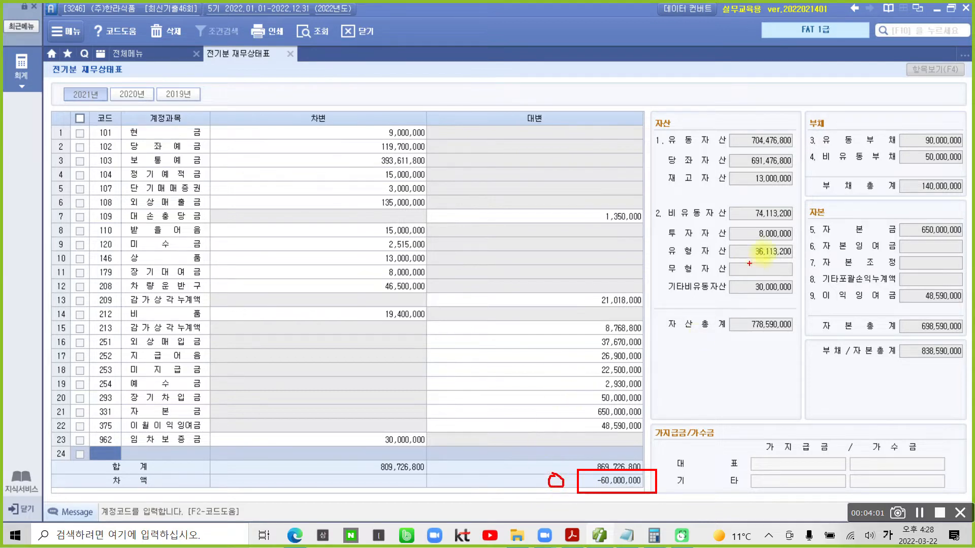
mouse_move(743, 150)
left_mouse_down()
mouse_move(785, 149)
mouse_move(802, 133)
mouse_move(739, 136)
mouse_move(744, 156)
left_mouse_up()
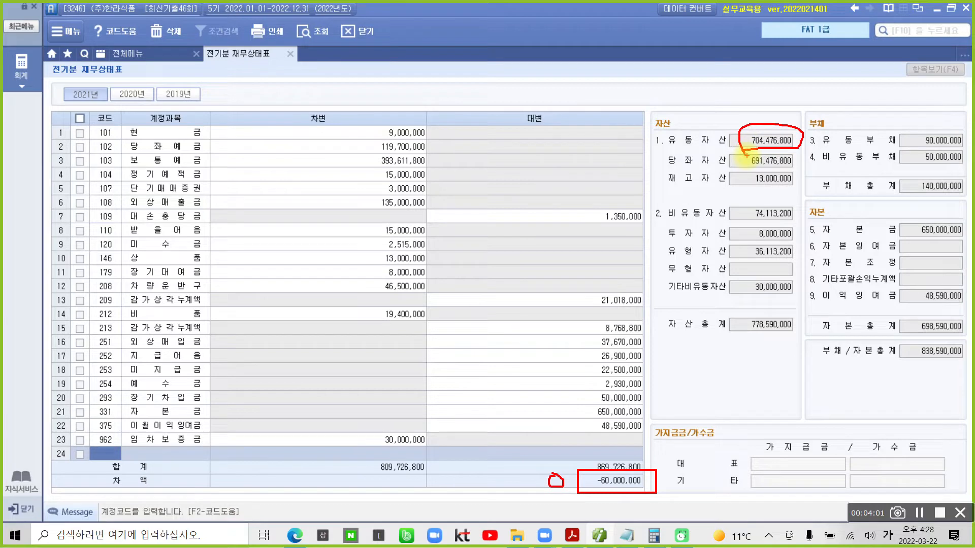
left_click_drag(747, 157, 752, 154)
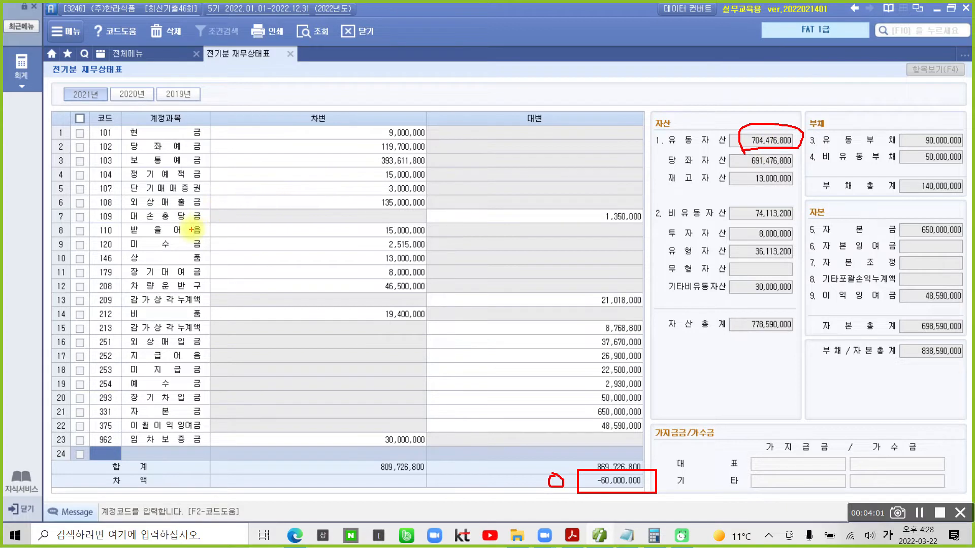
mouse_move(213, 127)
left_mouse_down()
mouse_move(226, 148)
mouse_move(214, 260)
mouse_move(102, 264)
mouse_move(95, 145)
mouse_move(192, 119)
mouse_move(229, 120)
left_mouse_up()
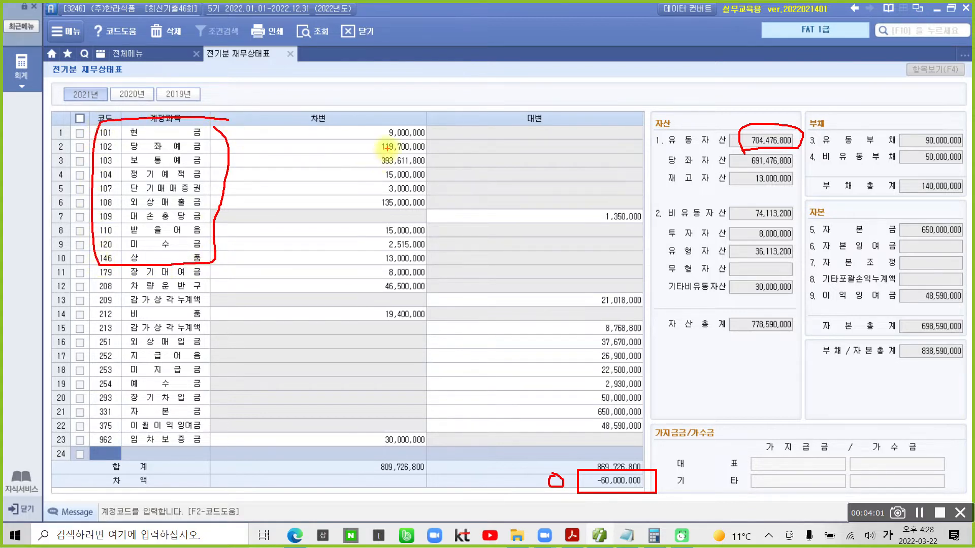
key("Escape")
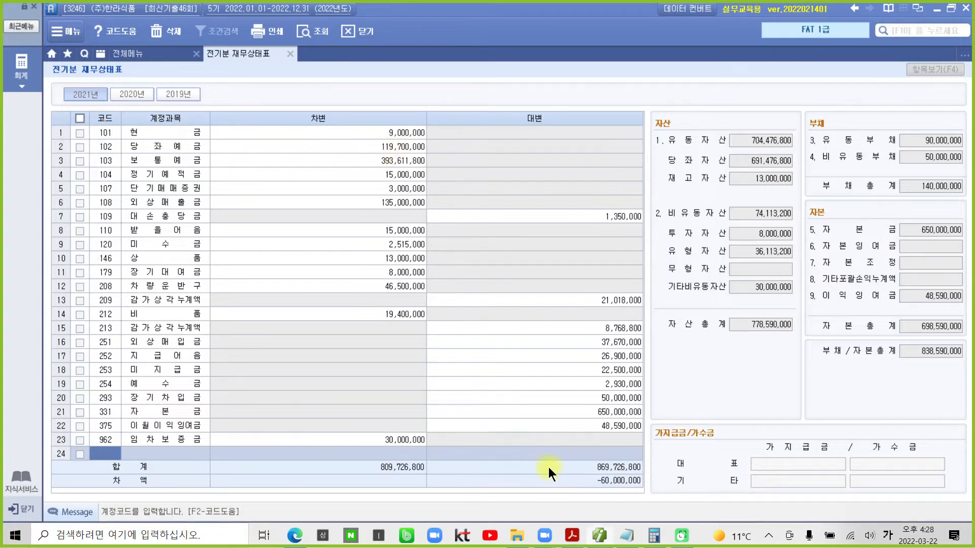
left_click(420, 136)
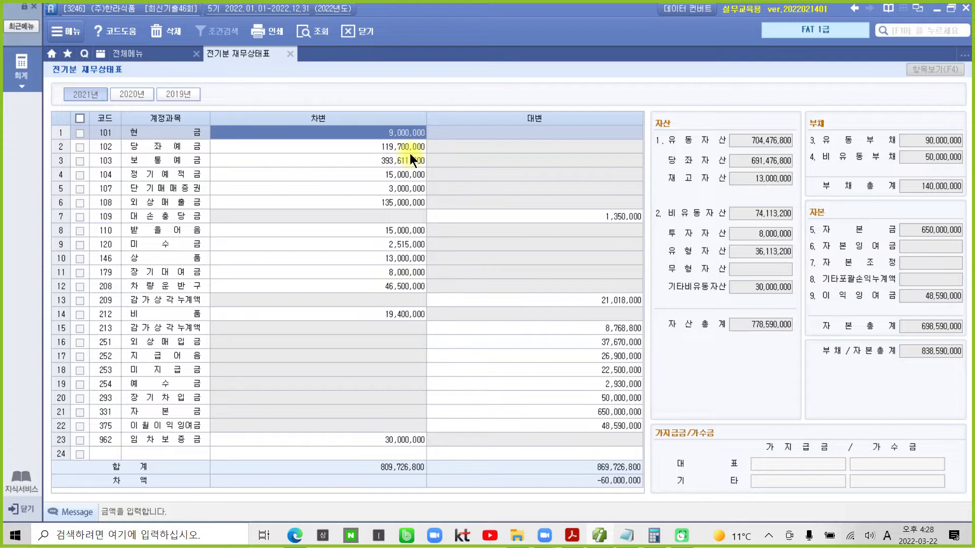
left_click(410, 146)
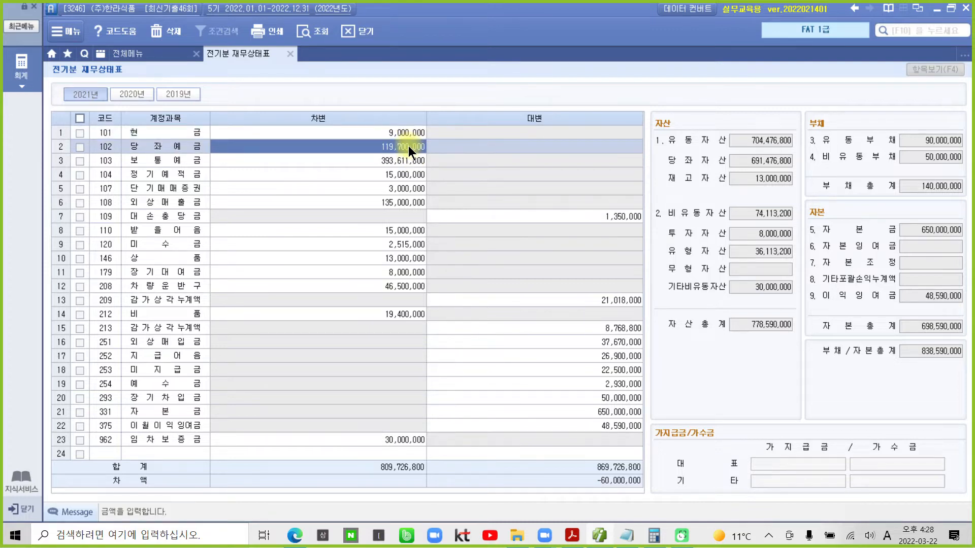
left_click(412, 164)
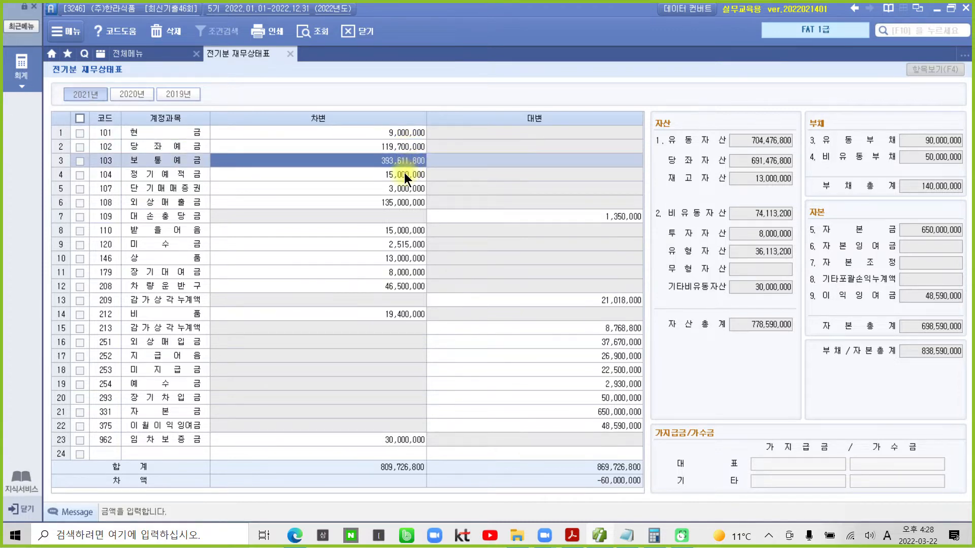
left_click(404, 173)
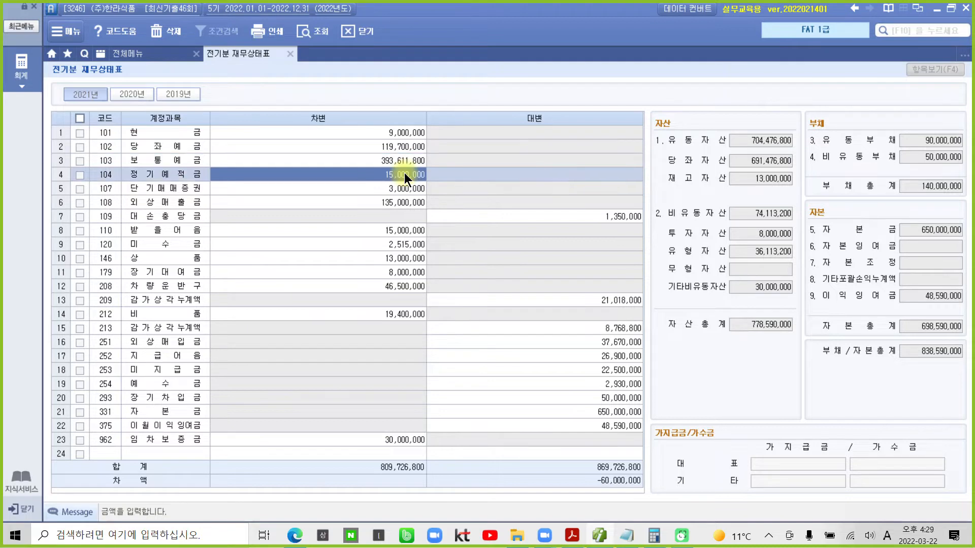
left_click(406, 188)
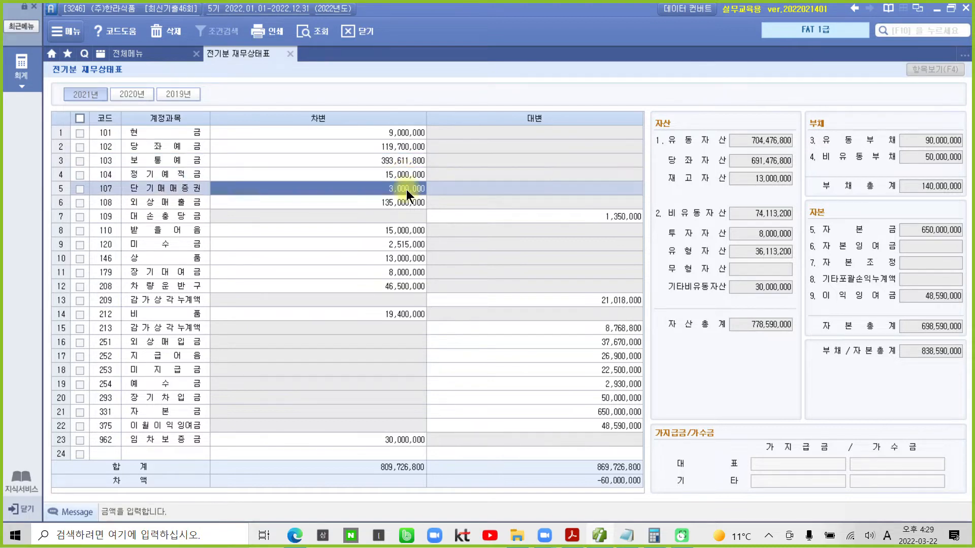
left_click(406, 202)
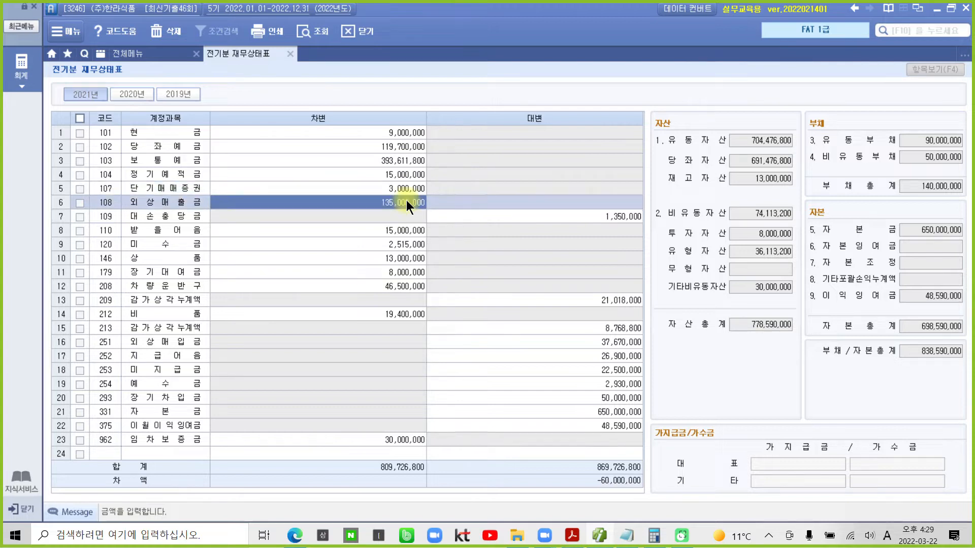
left_click(398, 230)
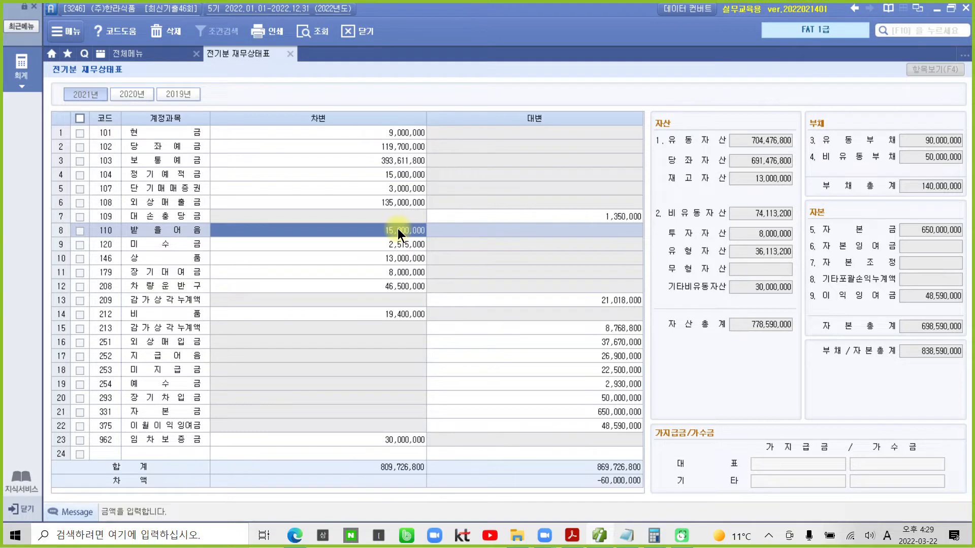
left_click(397, 245)
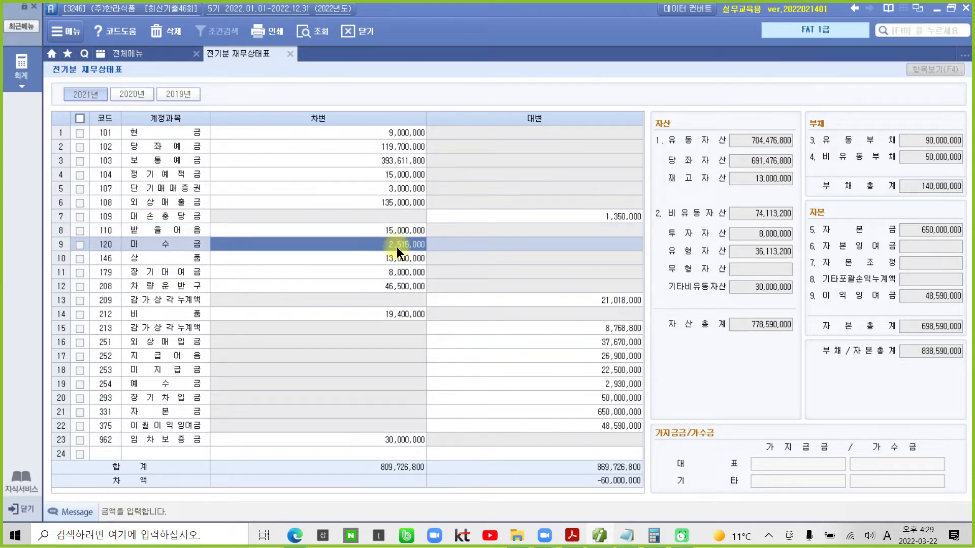
left_click(394, 260)
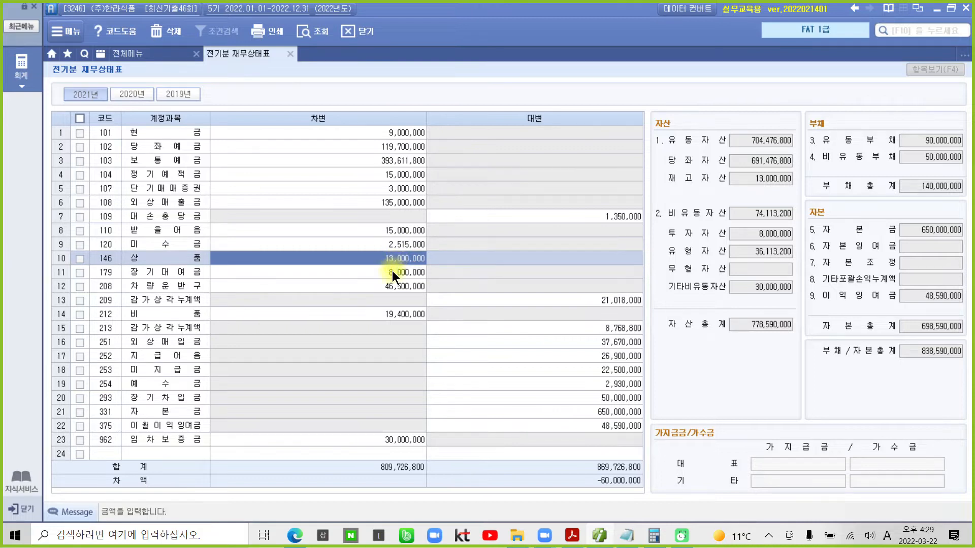
left_click(392, 275)
left_click(400, 262)
left_click(776, 141)
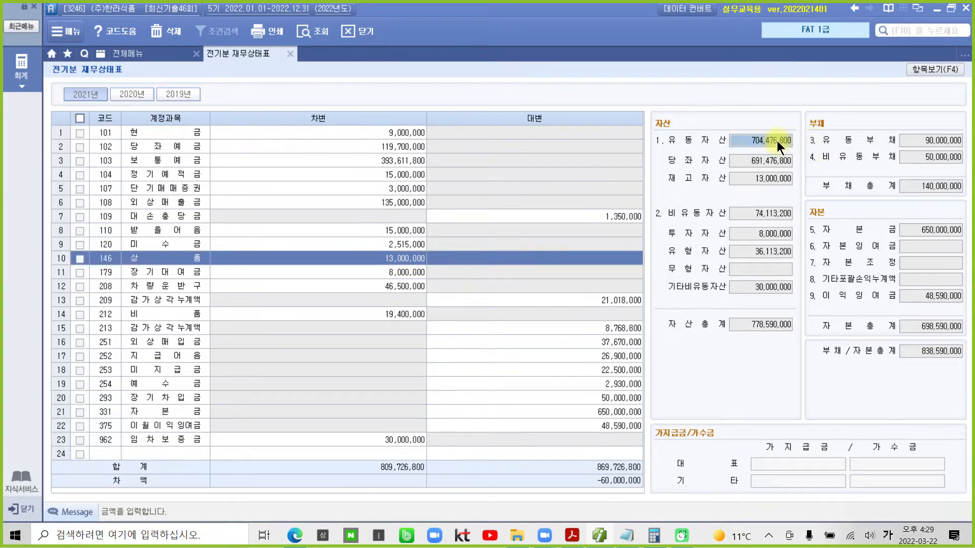
left_click(765, 215)
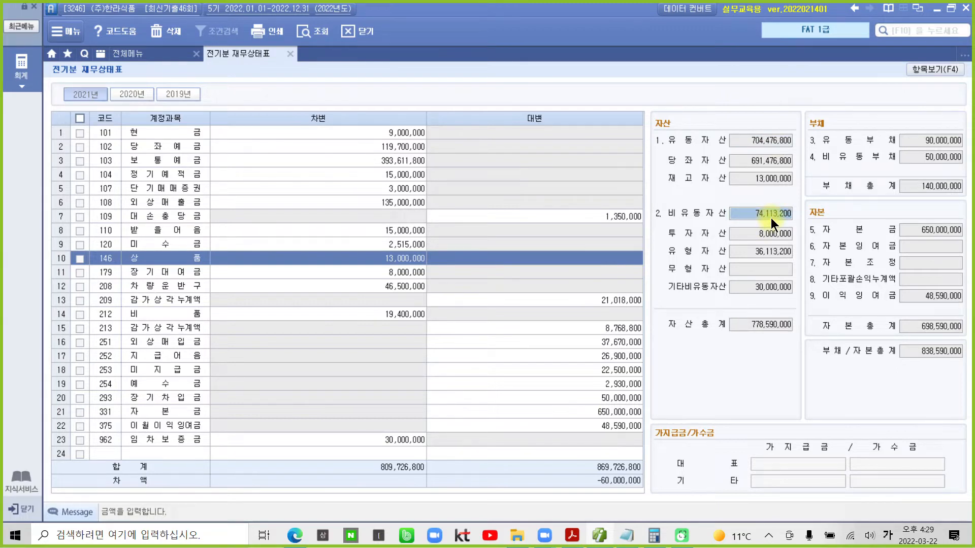
left_click(377, 278)
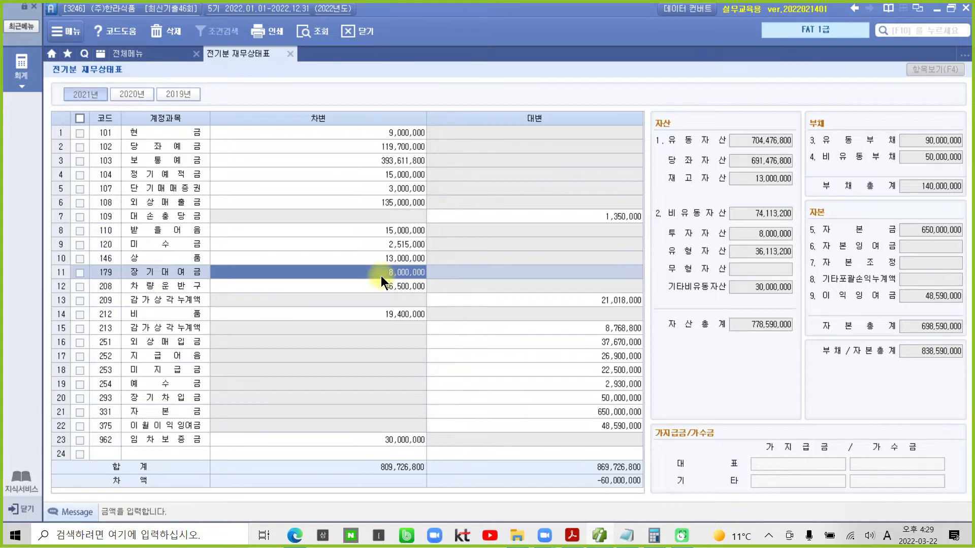
left_click(384, 287)
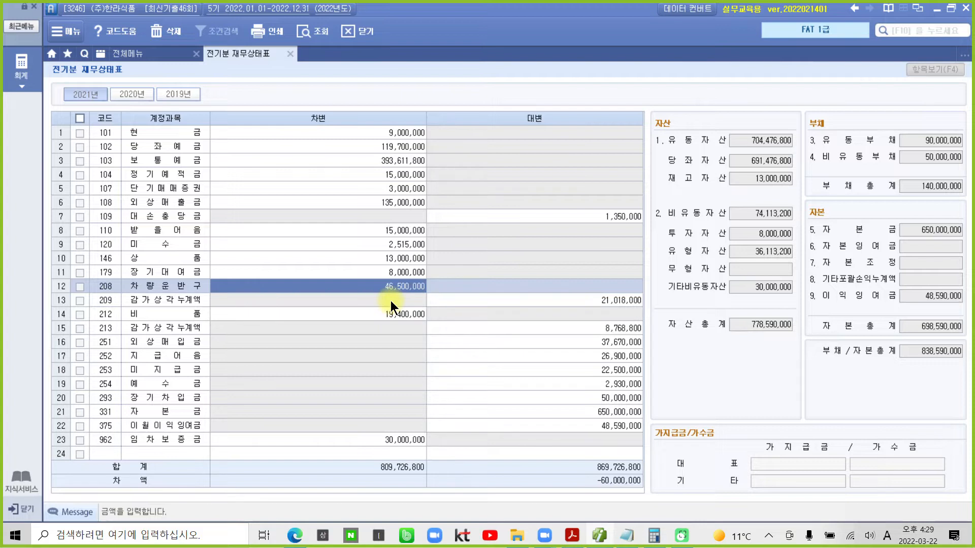
key("Return")
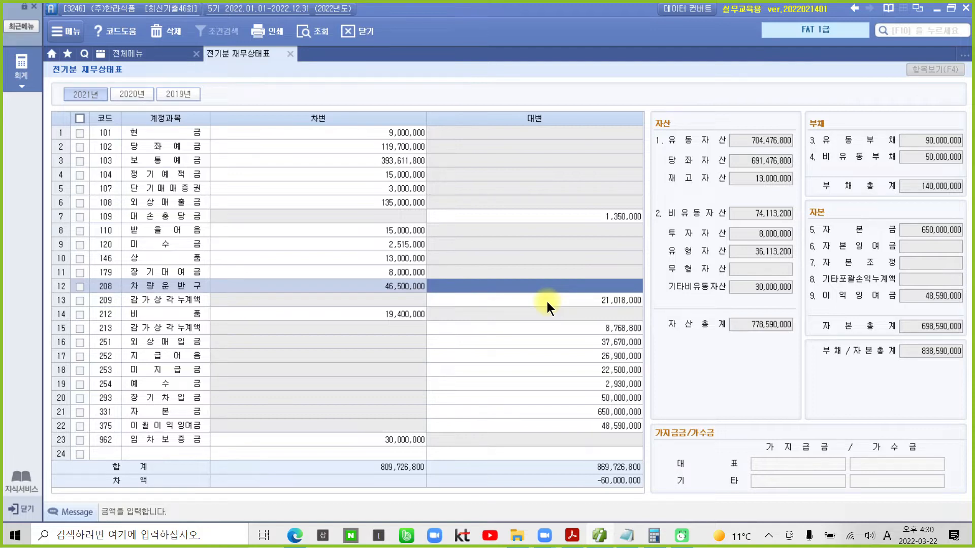
left_click(547, 302)
key("Left")
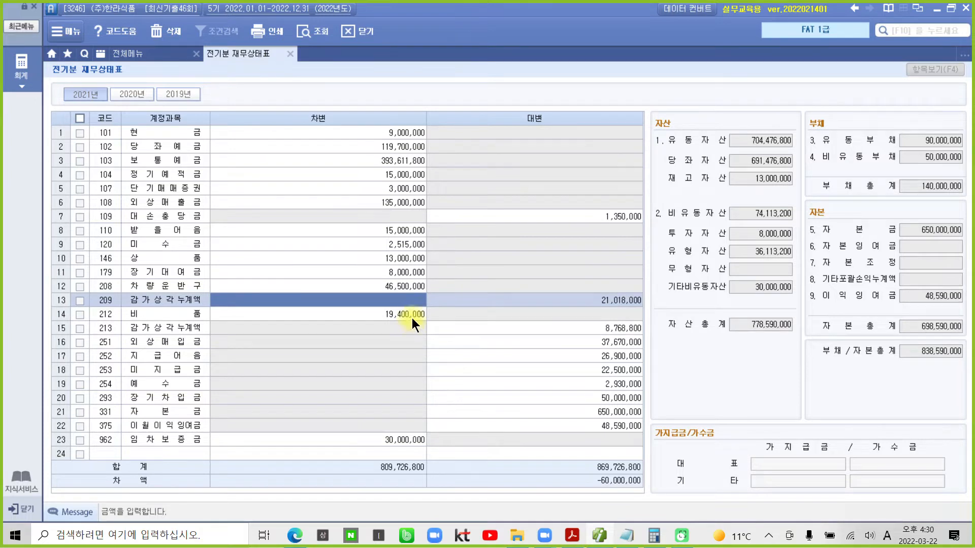
key("Down")
key("Right")
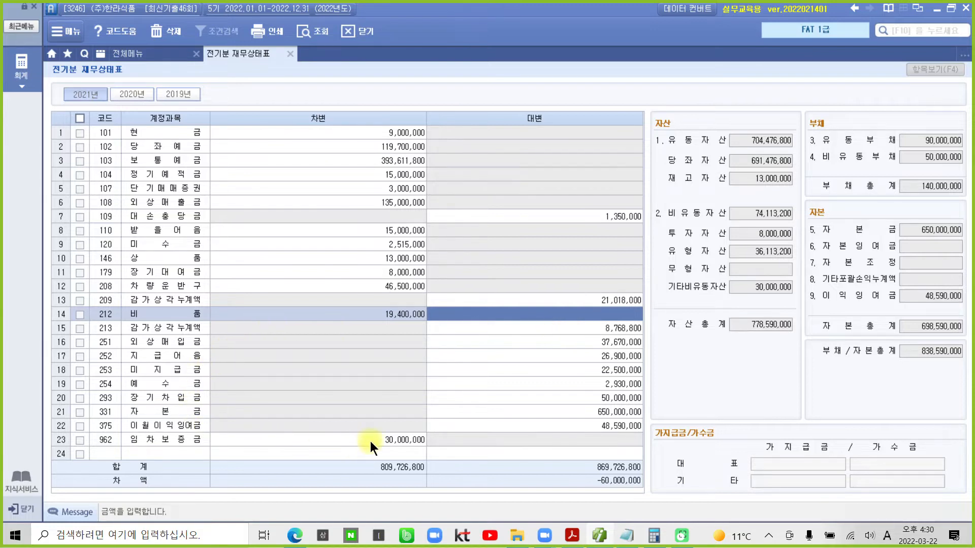
key("Left")
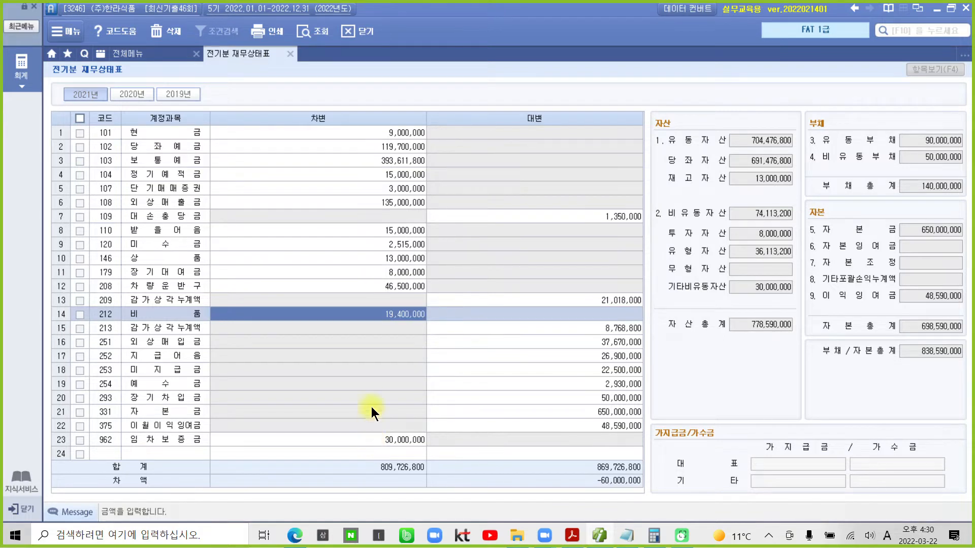
left_click(163, 450)
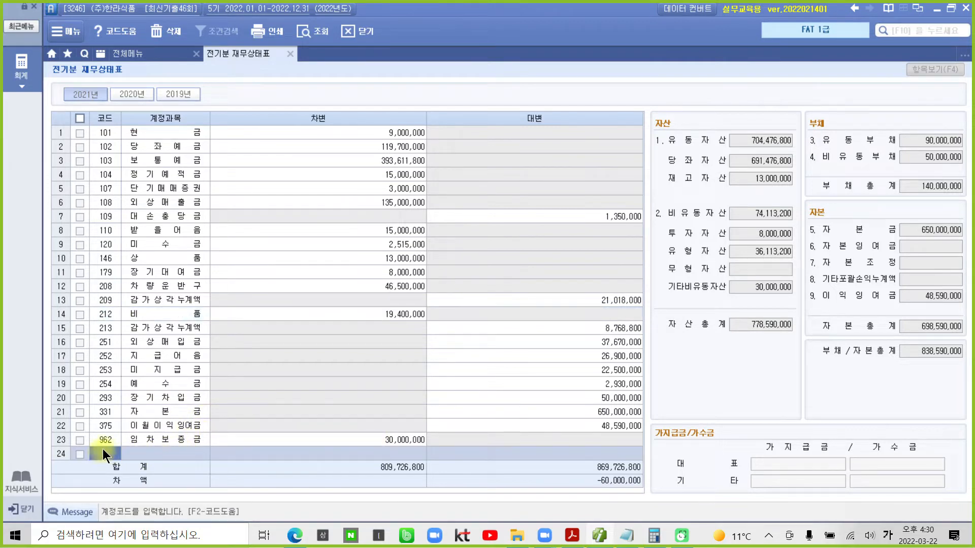
- Enter account 202 건물 in row 24 with a 10,000,000 debit
type("건물")
key("Return")
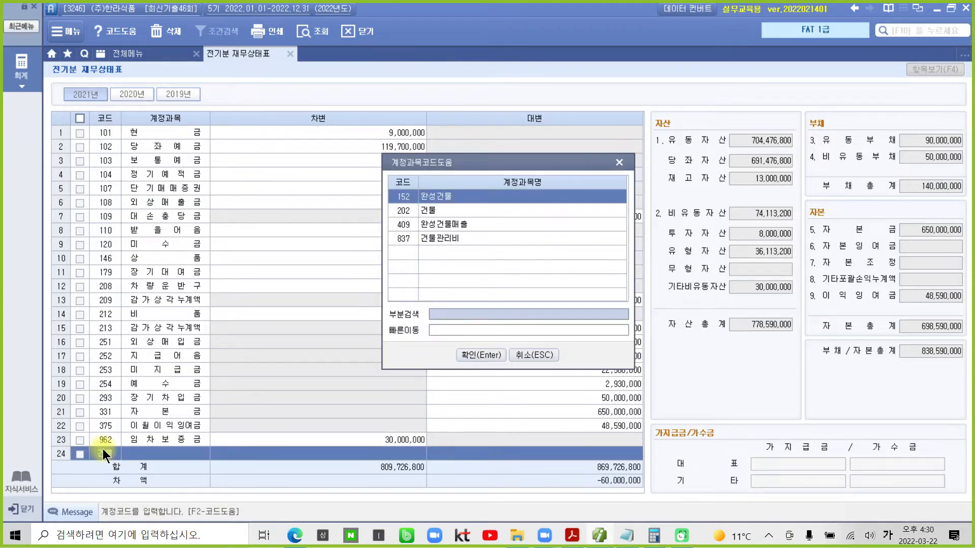
key("Down")
key("Return")
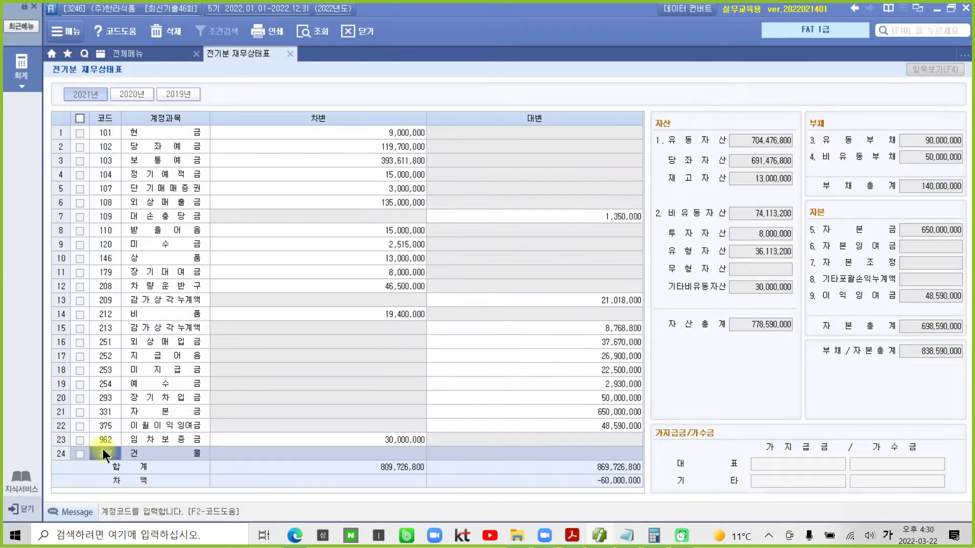
type("10000000")
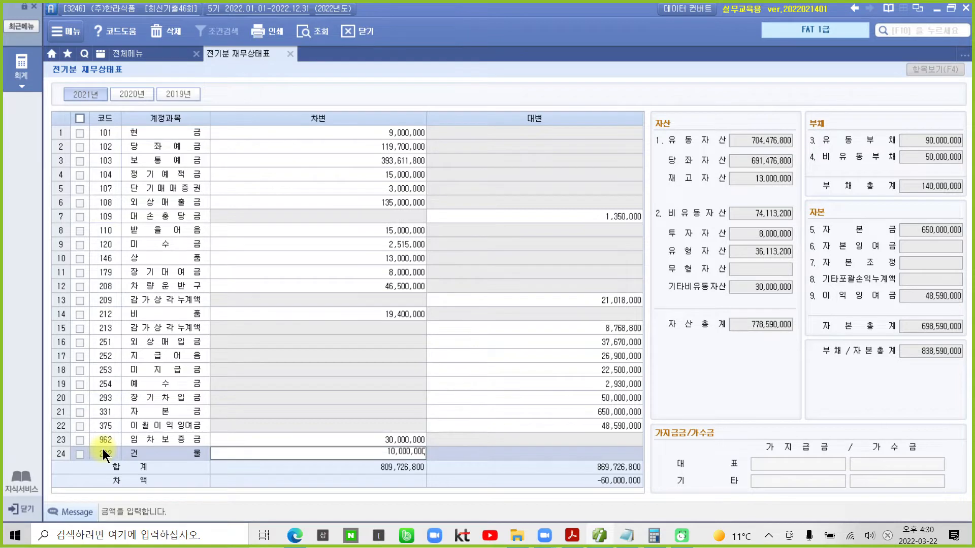
key("Return")
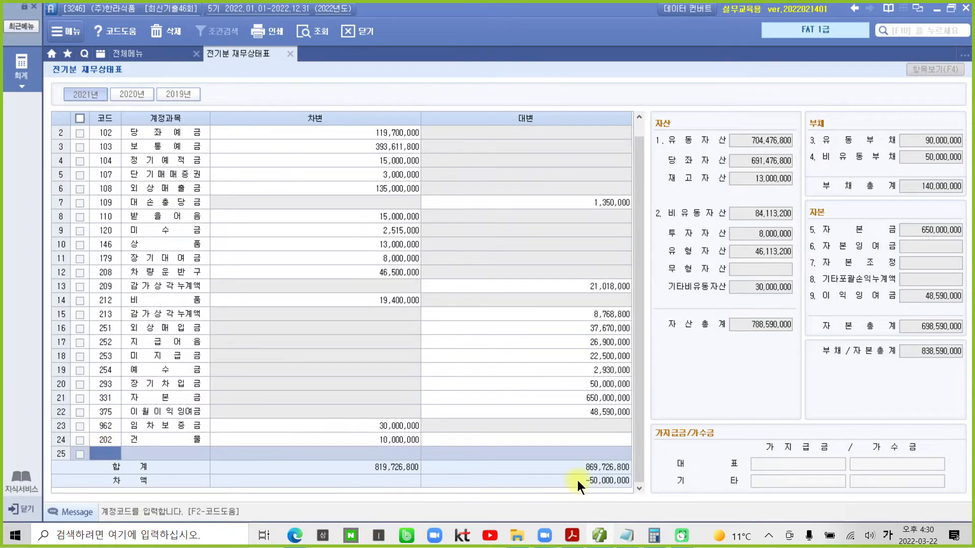
left_click(910, 189)
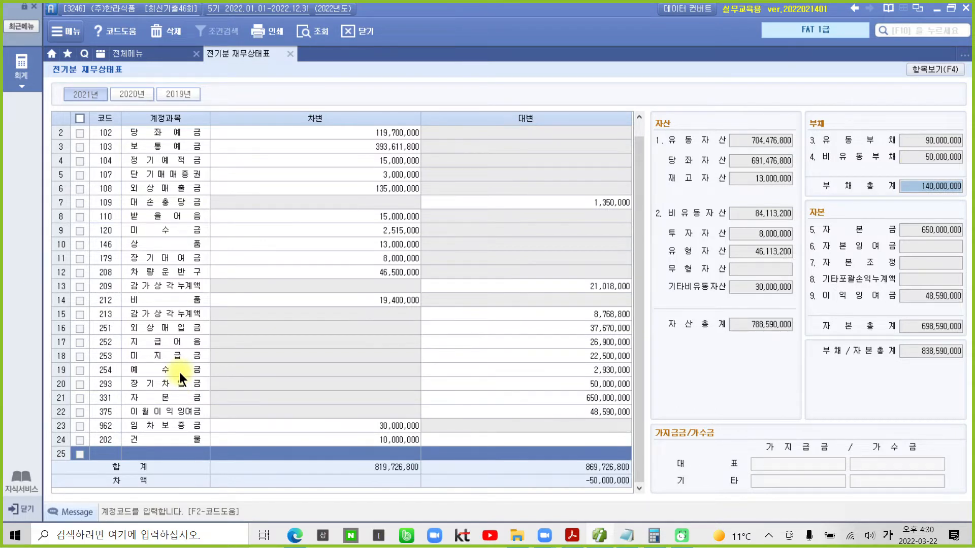
left_click(921, 293)
left_click(928, 330)
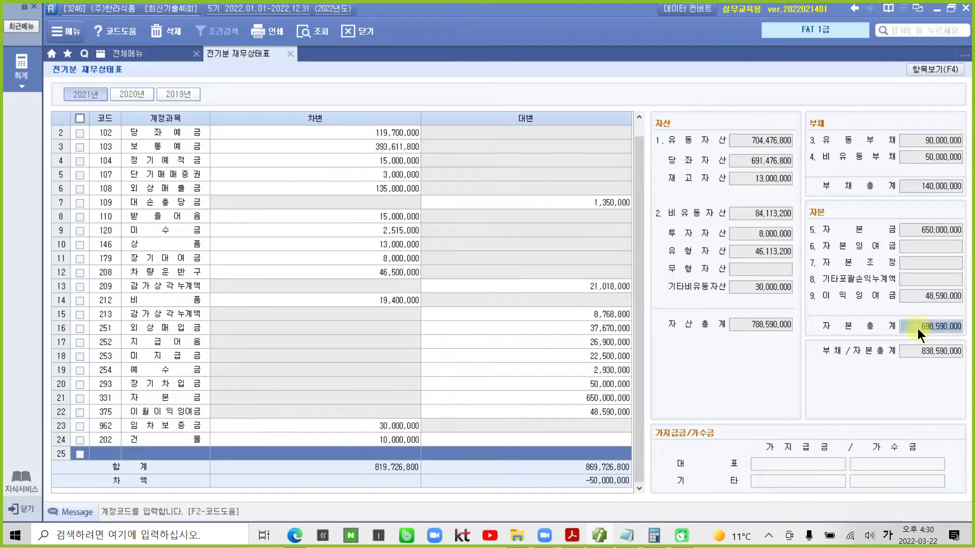
left_click(155, 398)
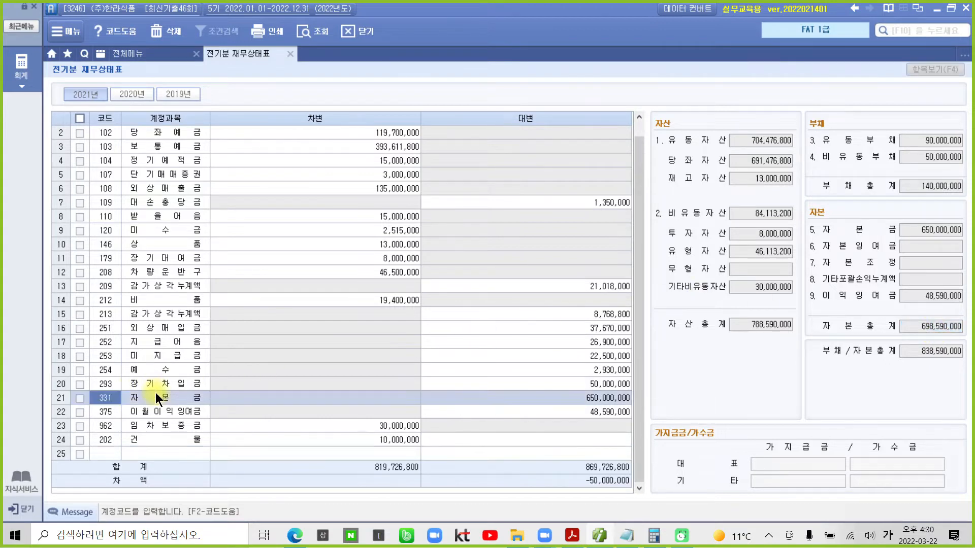
- Change row 21's 자본금 credit to 600,000,000 so 차액 becomes 0
left_click(591, 403)
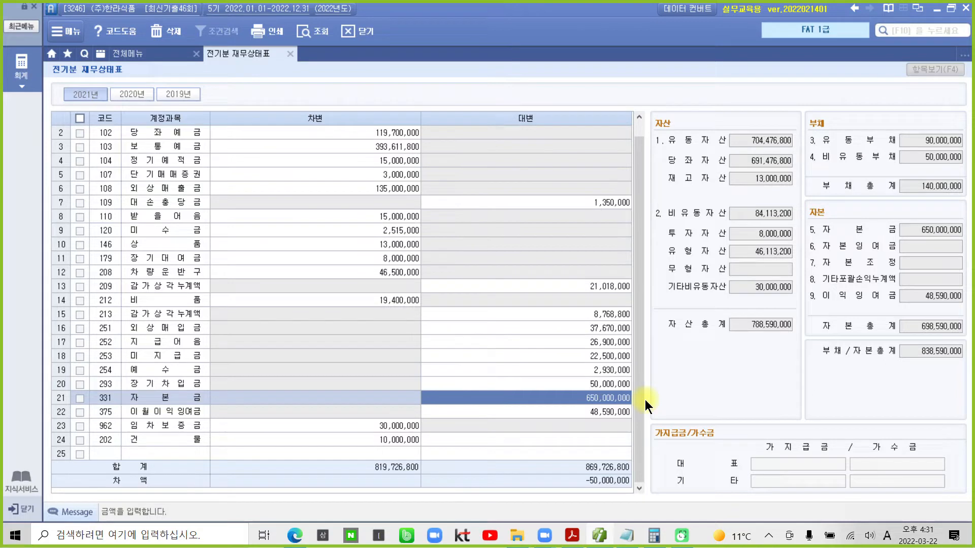
type("600000")
key("Return")
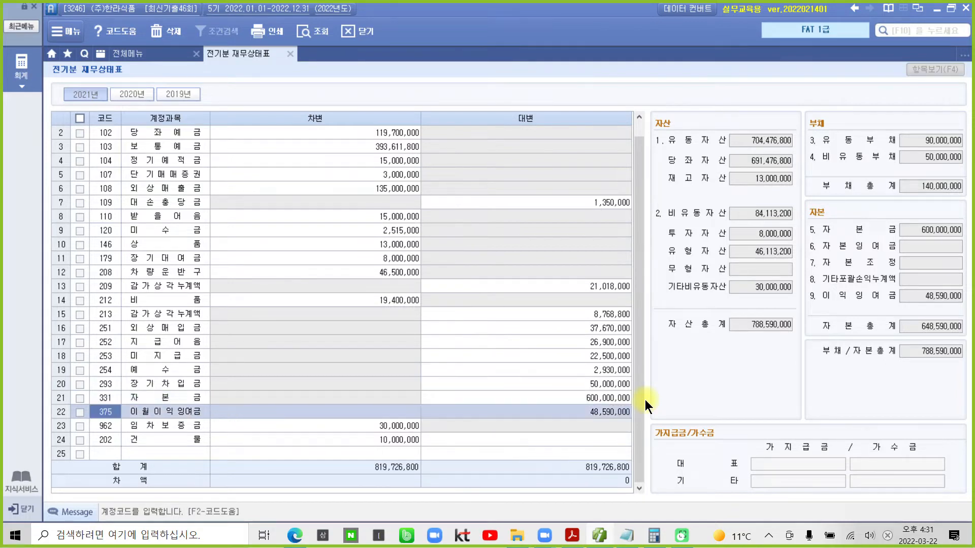
left_click(623, 403)
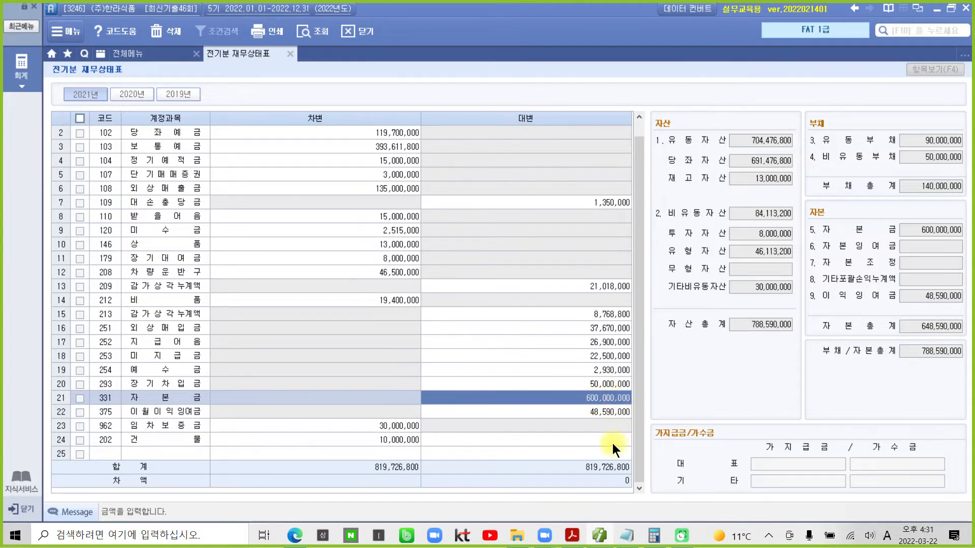
mouse_move(615, 471)
left_mouse_down()
mouse_move(638, 498)
mouse_move(616, 475)
left_mouse_up()
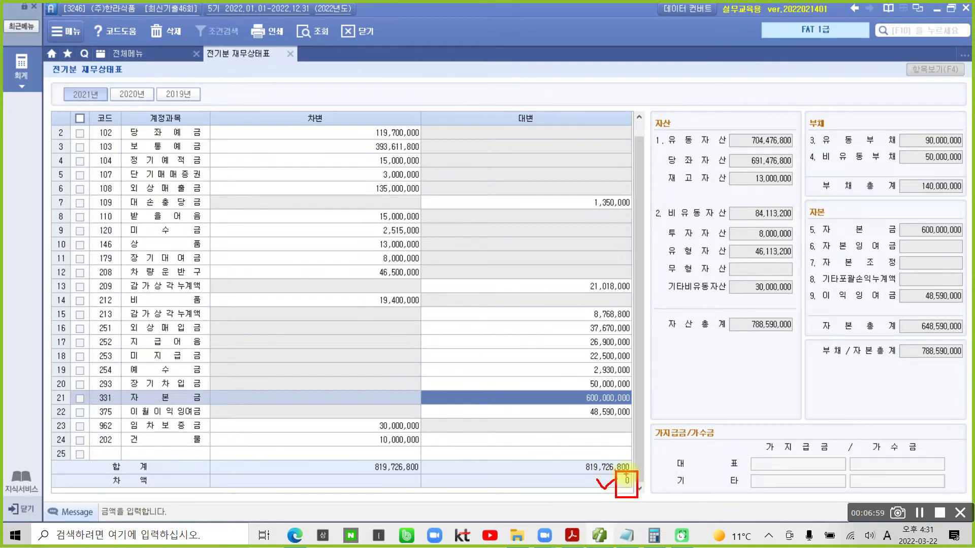
- Close the prior-year balance sheet and scroll the exam PDF to problem 3 on page 24
key("Escape")
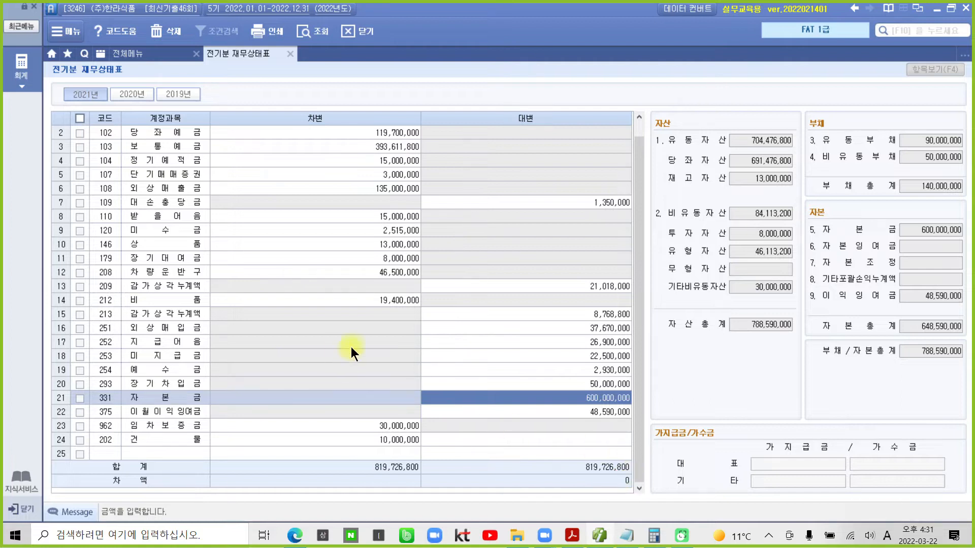
left_click(291, 55)
left_click(598, 537)
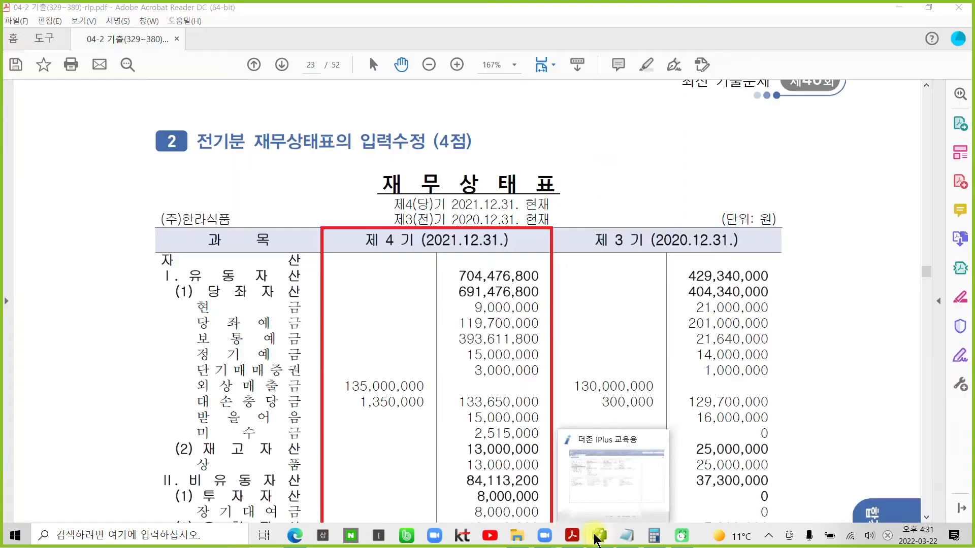
scroll(563, 407, "down", 10)
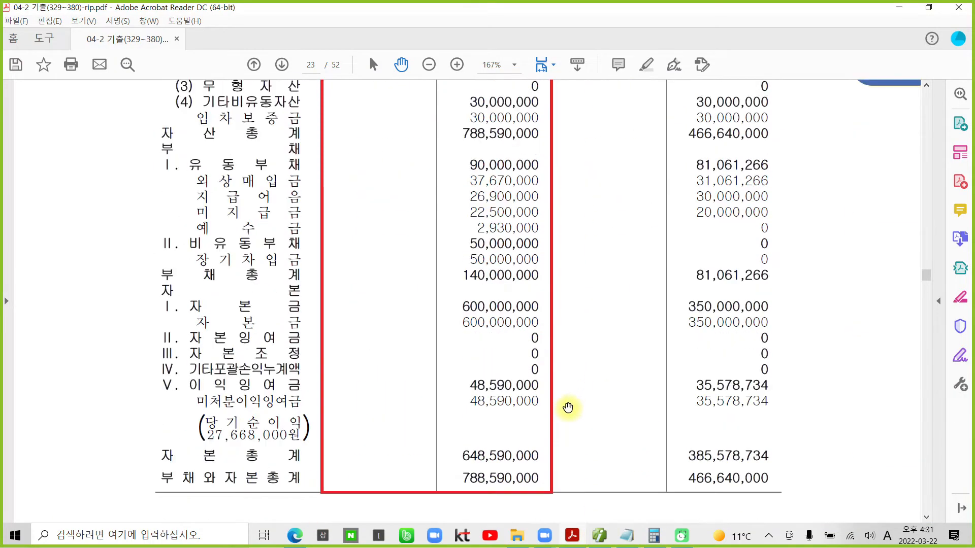
scroll(568, 408, "down", 15)
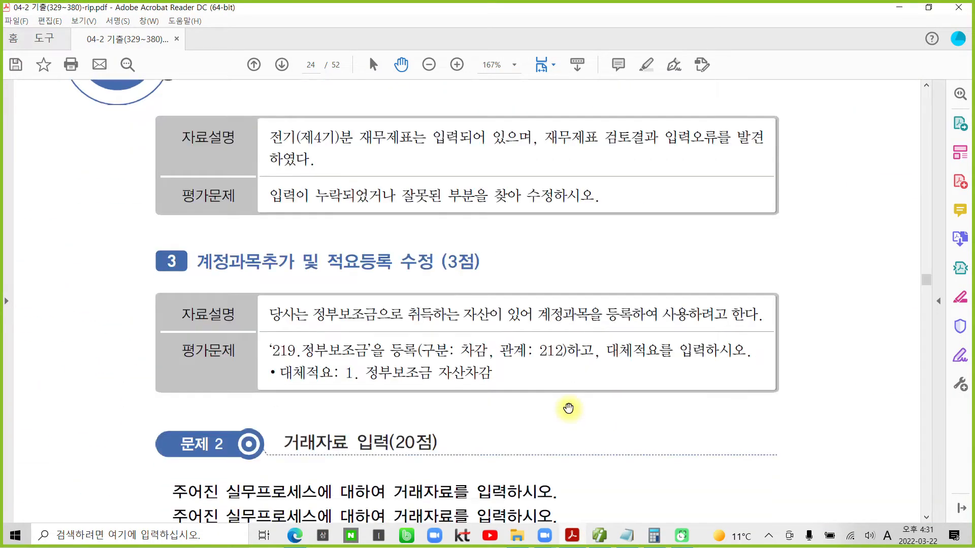
scroll(568, 407, "down", 3)
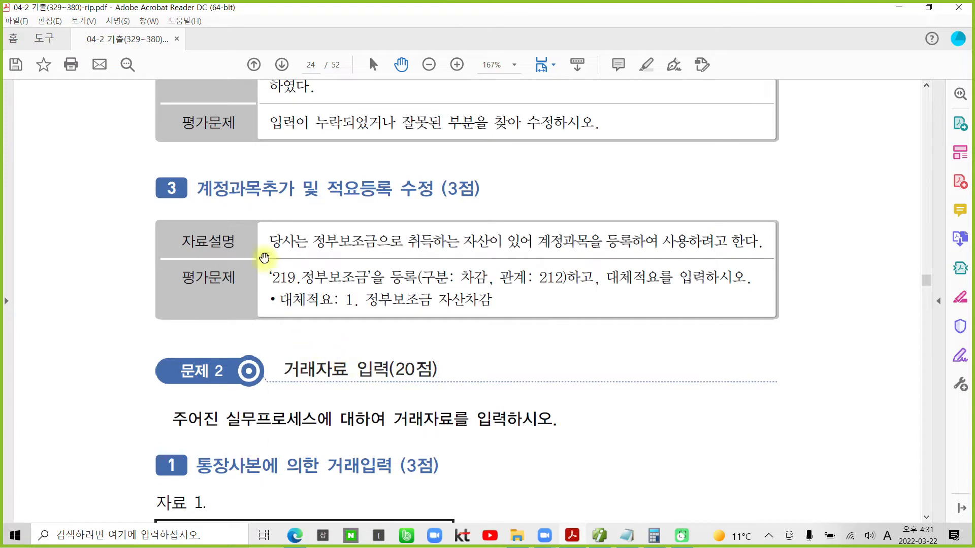
- Select the task 3 heading, 정부보조금 description and 219.정부보조금 account name, then return to Smart A
left_click_drag(327, 188, 435, 190)
left_click(320, 257)
left_click_drag(311, 241, 533, 239)
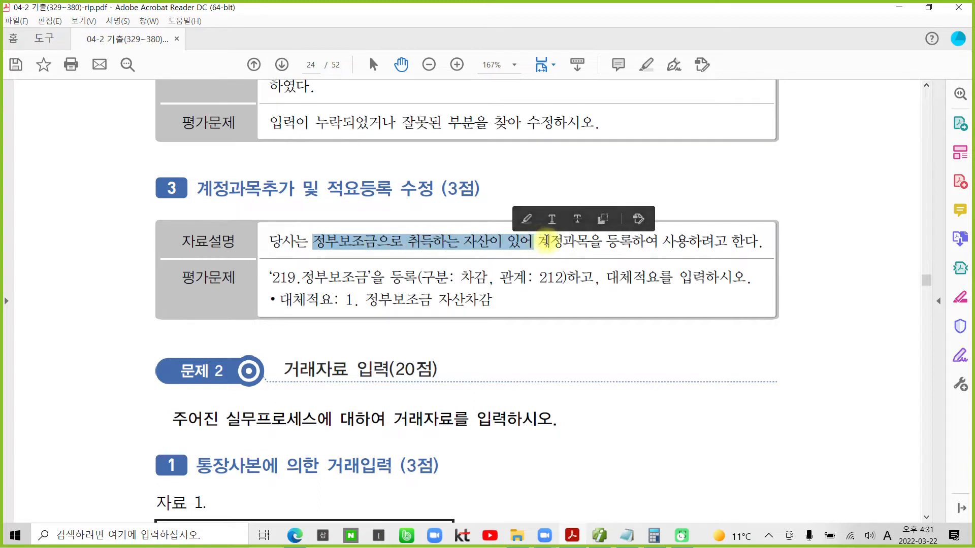
left_click(561, 239)
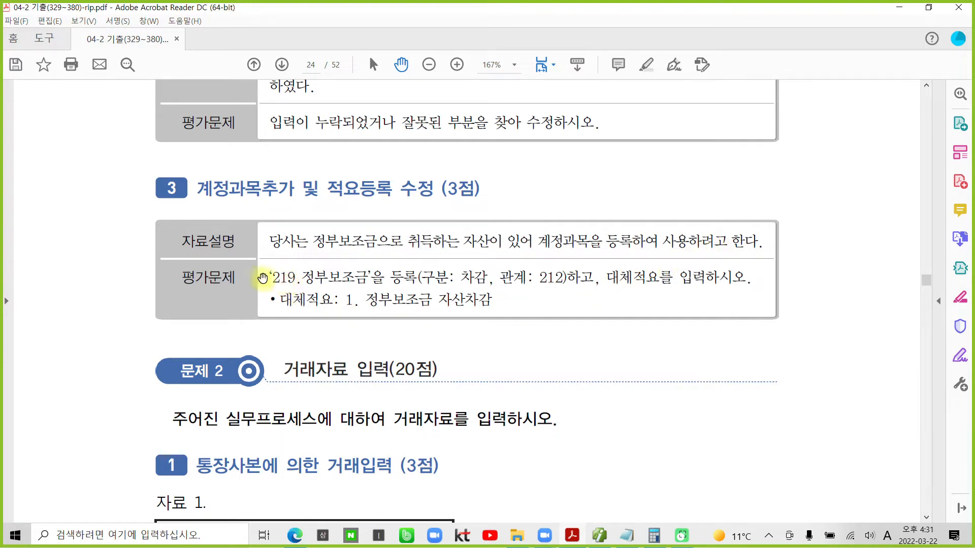
left_click_drag(268, 278, 370, 277)
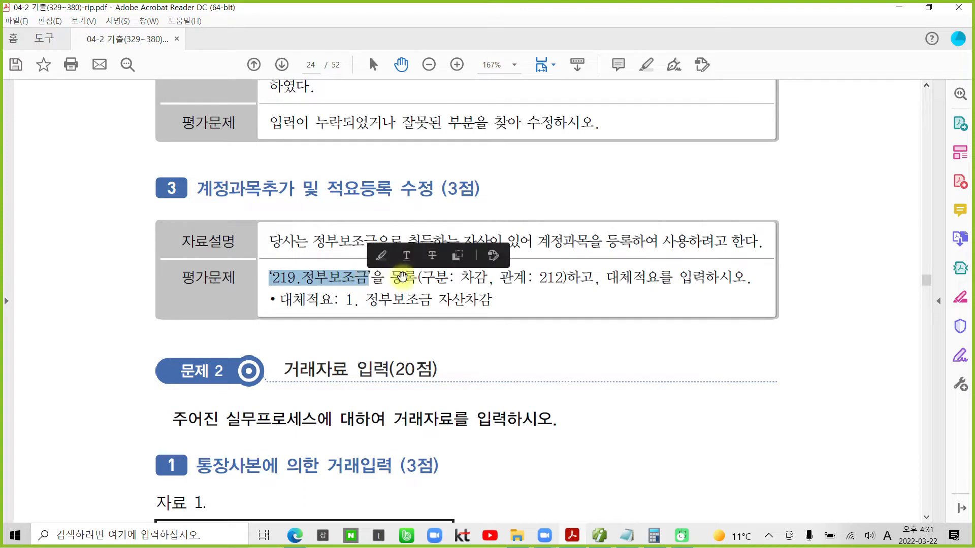
left_click(579, 285)
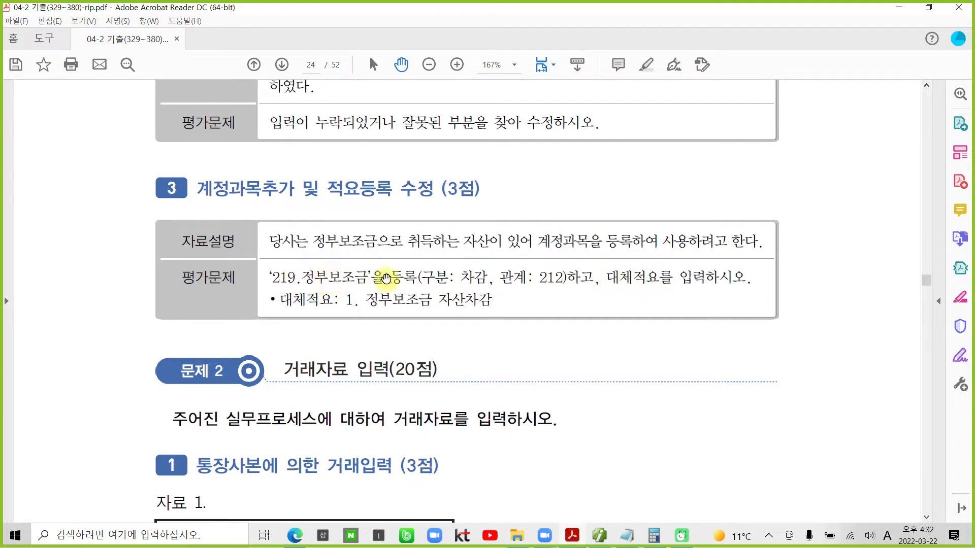
left_click(600, 536)
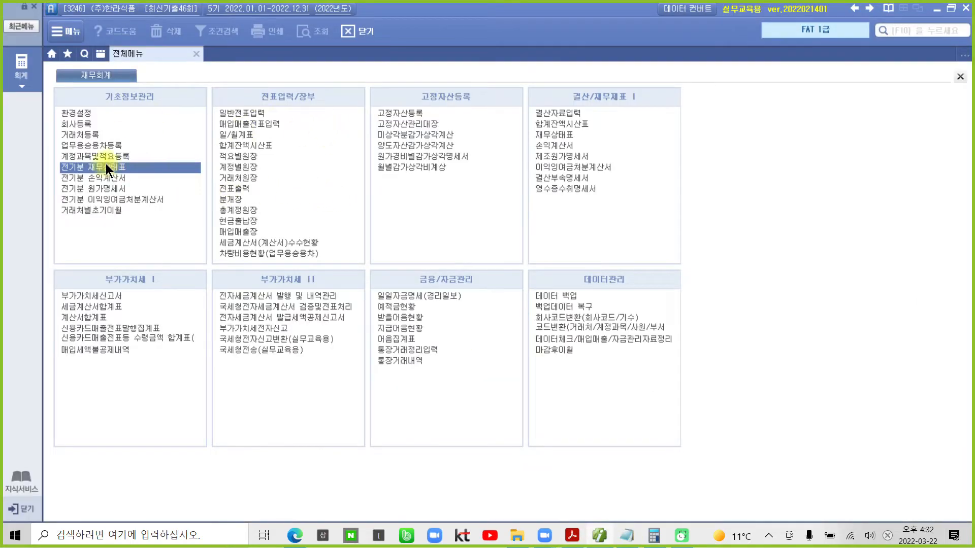
- Rename account 219 to 정부보조금 in 계정과목및적요등록
left_click(81, 156)
type("219")
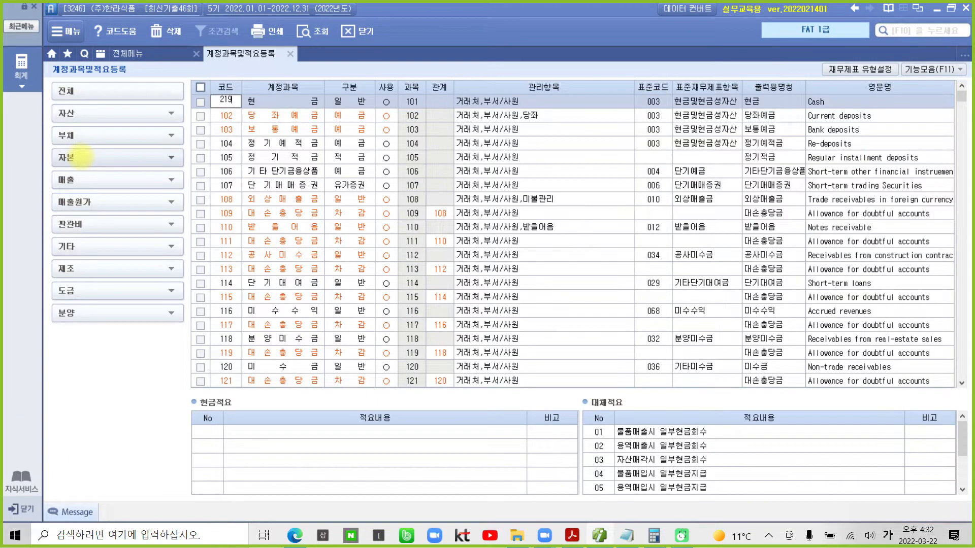
key("Return")
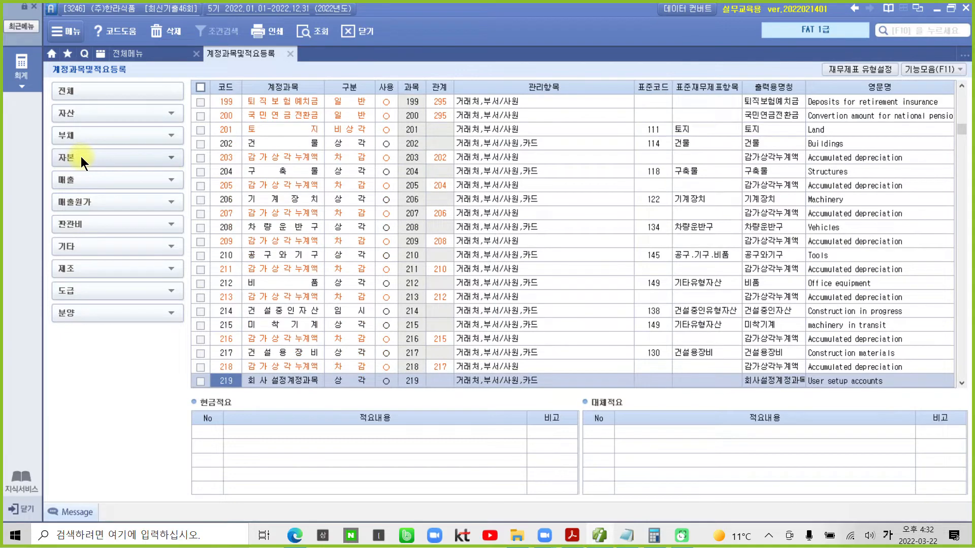
left_click(282, 380)
scroll(294, 381, "down", 6)
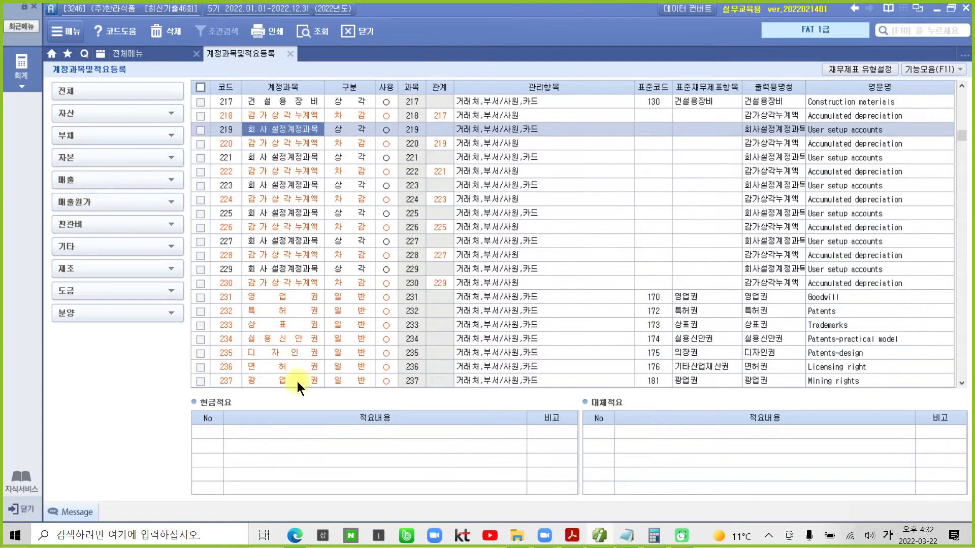
scroll(244, 220, "up", 3)
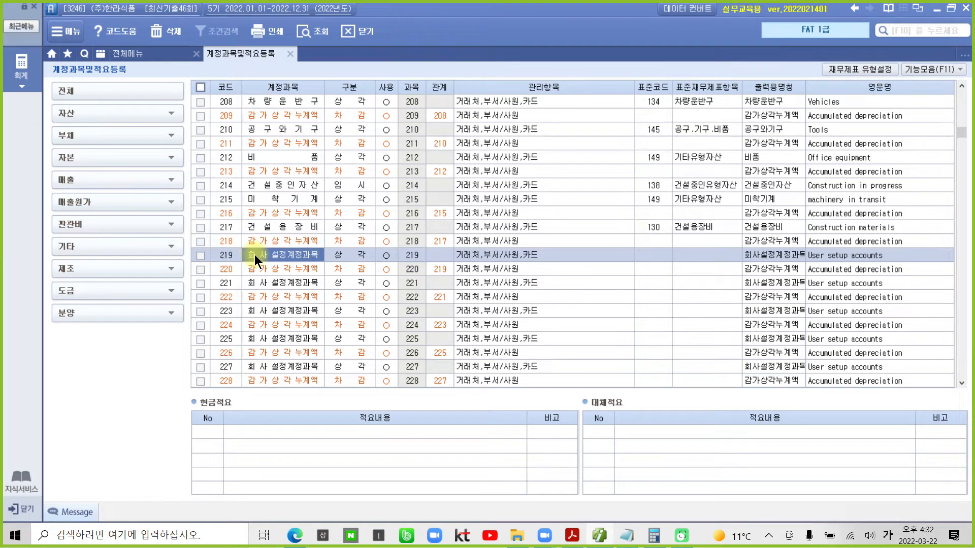
type("정부")
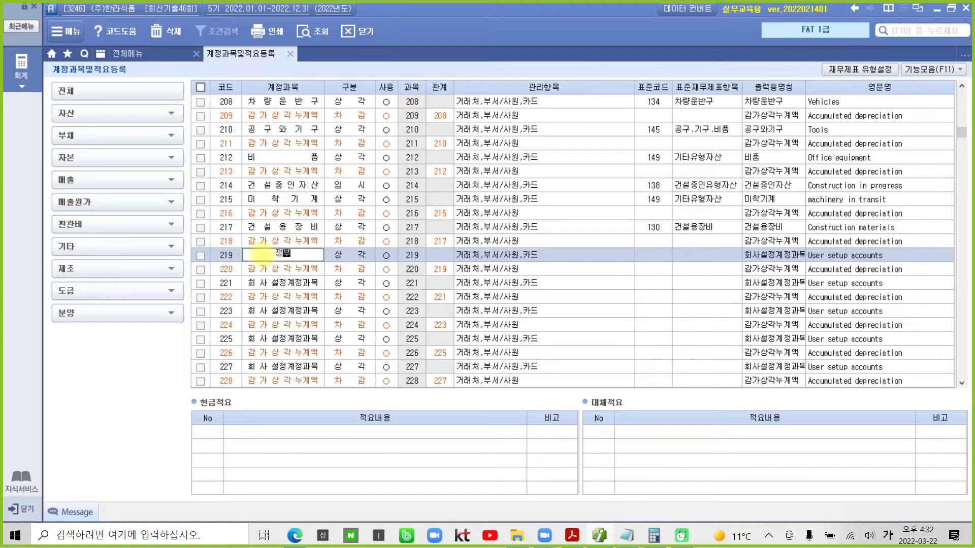
type("보조금")
key("Return")
key("Return")
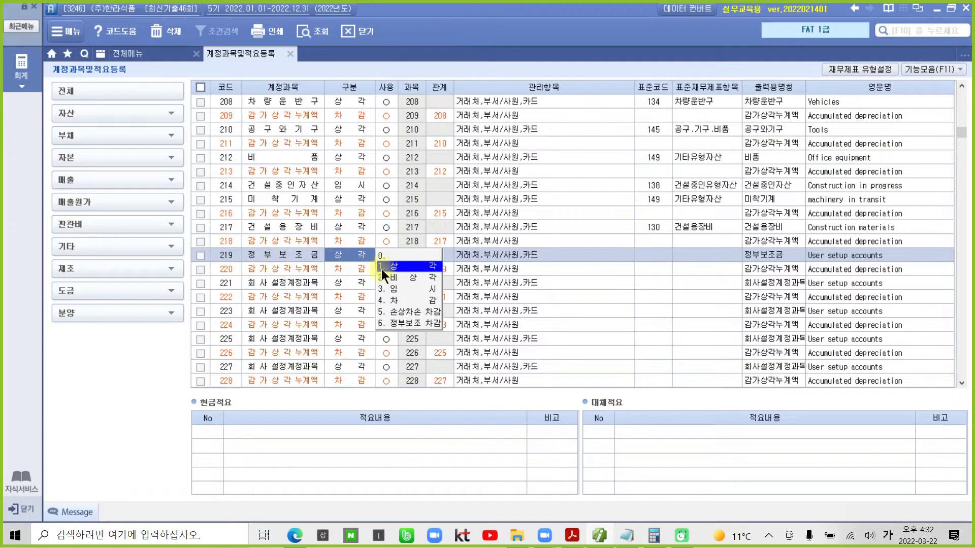
- Classify account 219 as 4.차감 with related account 212 비품
left_click(405, 297)
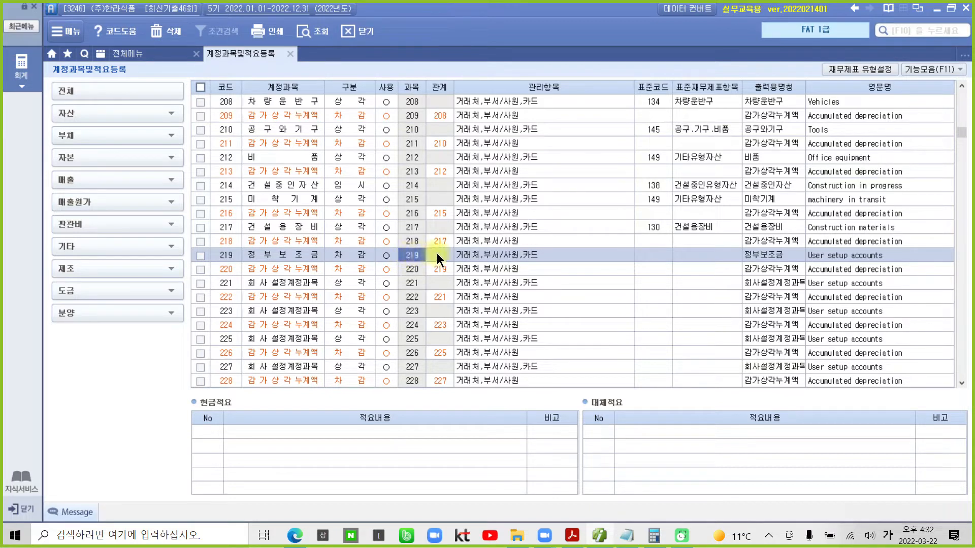
left_click(431, 255)
type("212")
key("Return")
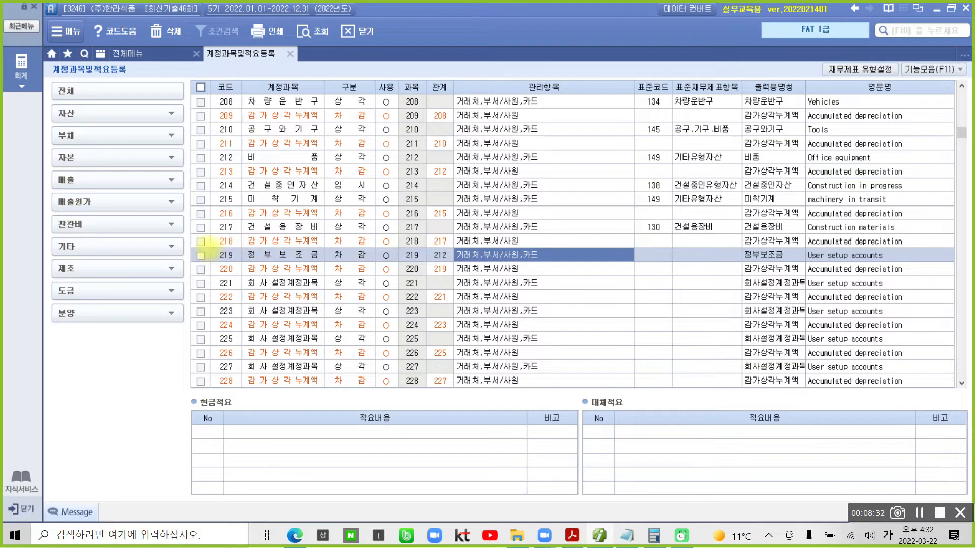
left_click_drag(192, 248, 489, 261)
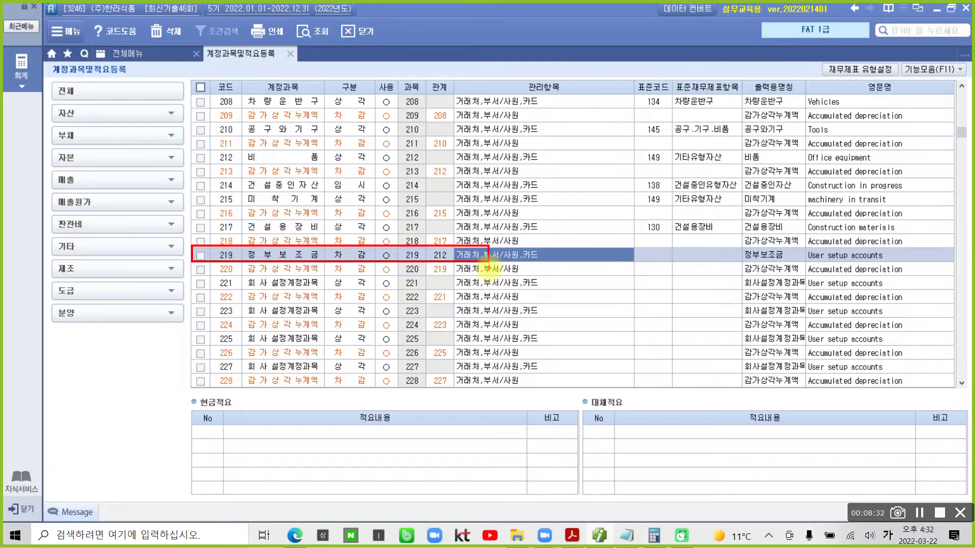
mouse_move(632, 395)
left_mouse_down()
mouse_move(577, 399)
mouse_move(626, 389)
mouse_move(607, 399)
left_mouse_up()
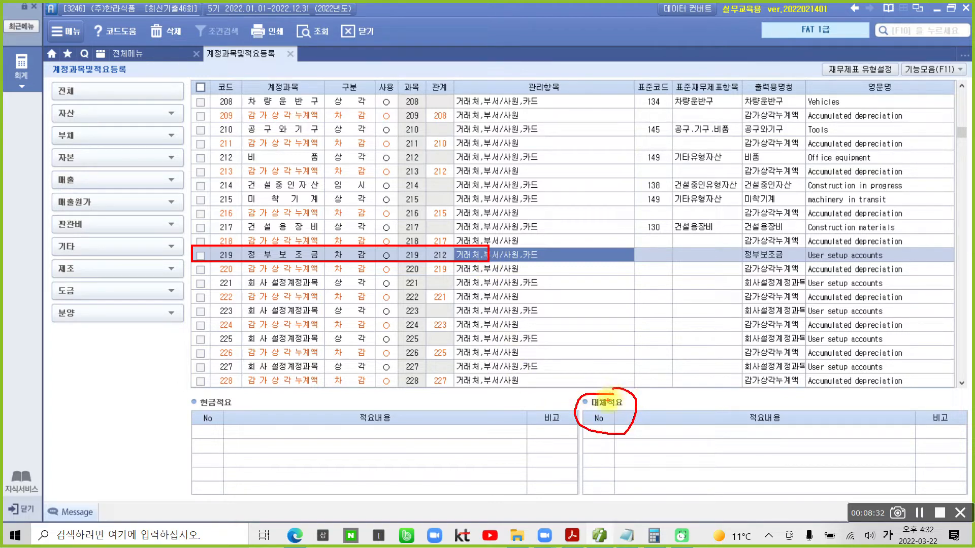
- Add replacement memo 01 reading '정부보조금 자산차감' to account 219
key("Escape")
left_click(594, 433)
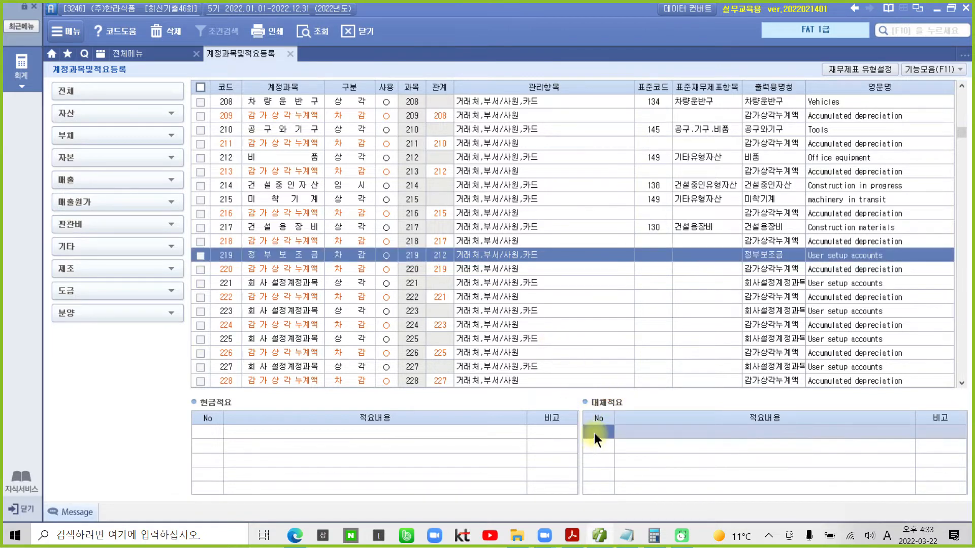
key("Return")
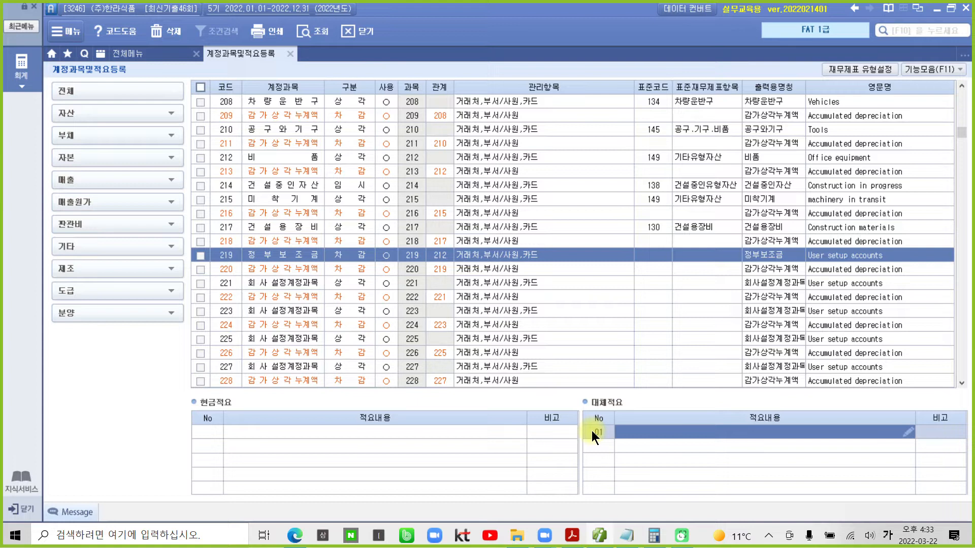
type("정")
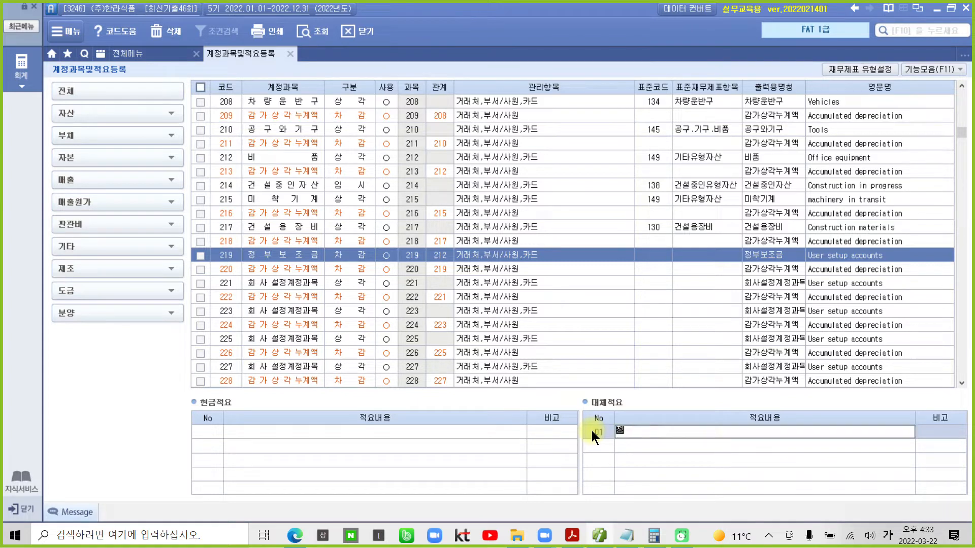
type("부보조금 자산차감")
key("Return")
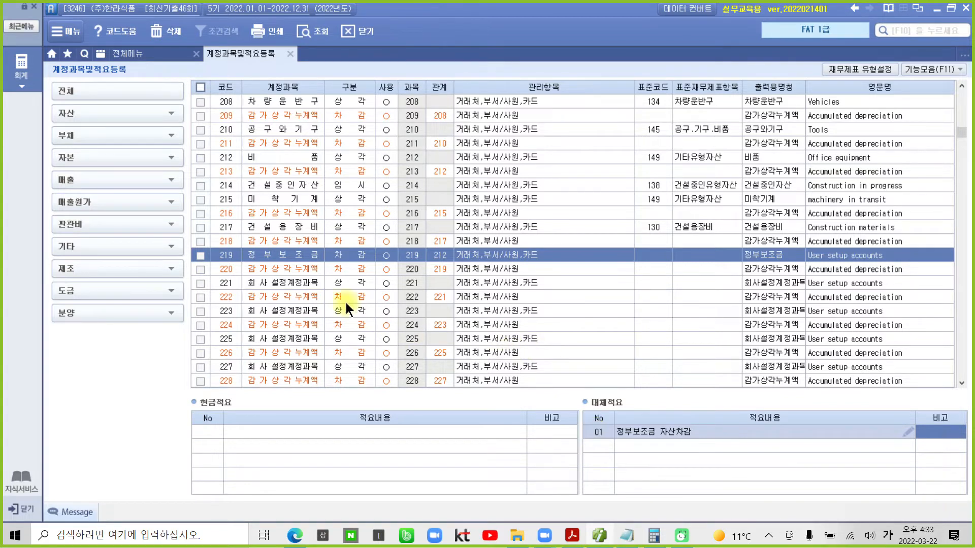
left_click_drag(185, 242, 457, 263)
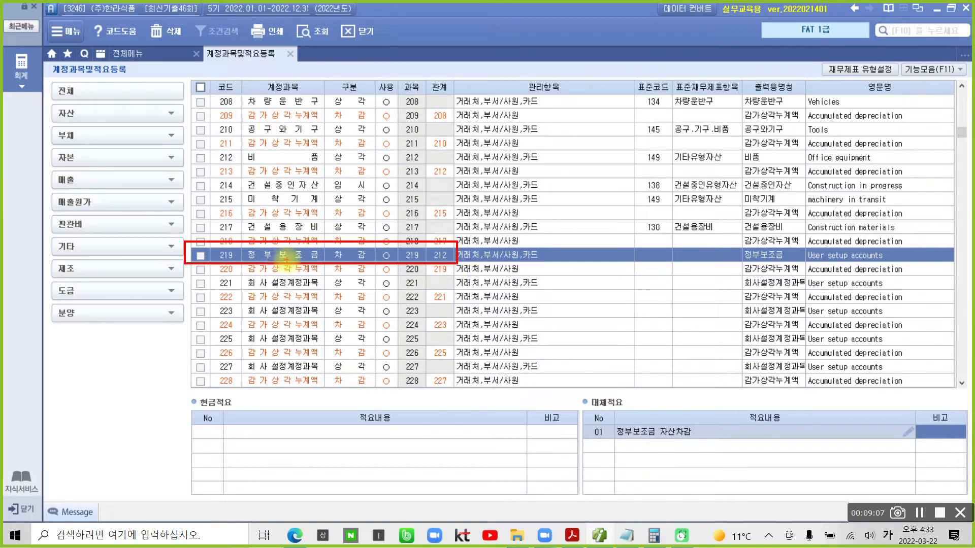
mouse_move(238, 260)
left_mouse_down()
mouse_move(275, 236)
mouse_move(311, 253)
mouse_move(270, 262)
left_mouse_up()
mouse_move(360, 262)
left_mouse_down()
mouse_move(341, 260)
mouse_move(357, 240)
mouse_move(352, 261)
left_mouse_up()
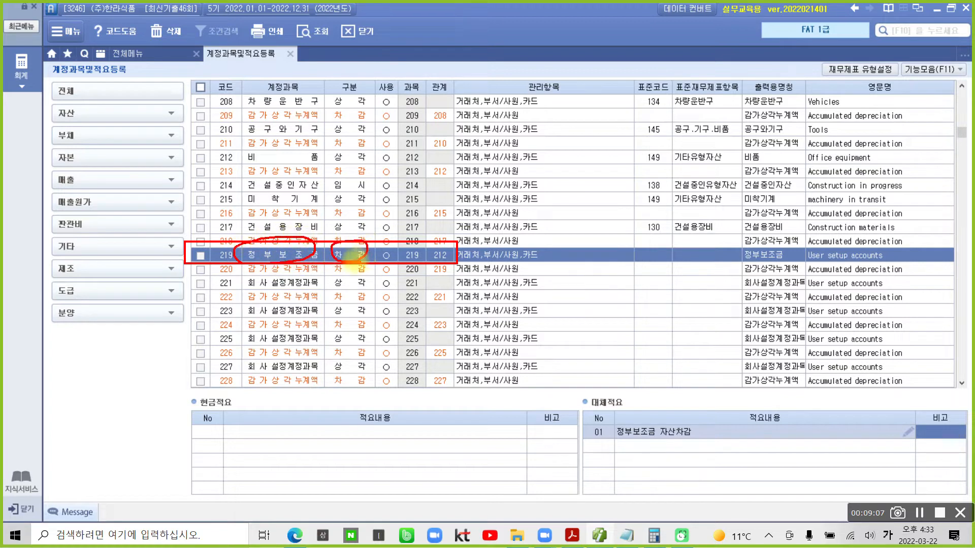
mouse_move(448, 247)
left_mouse_down()
mouse_move(435, 247)
mouse_move(441, 260)
mouse_move(449, 250)
left_mouse_up()
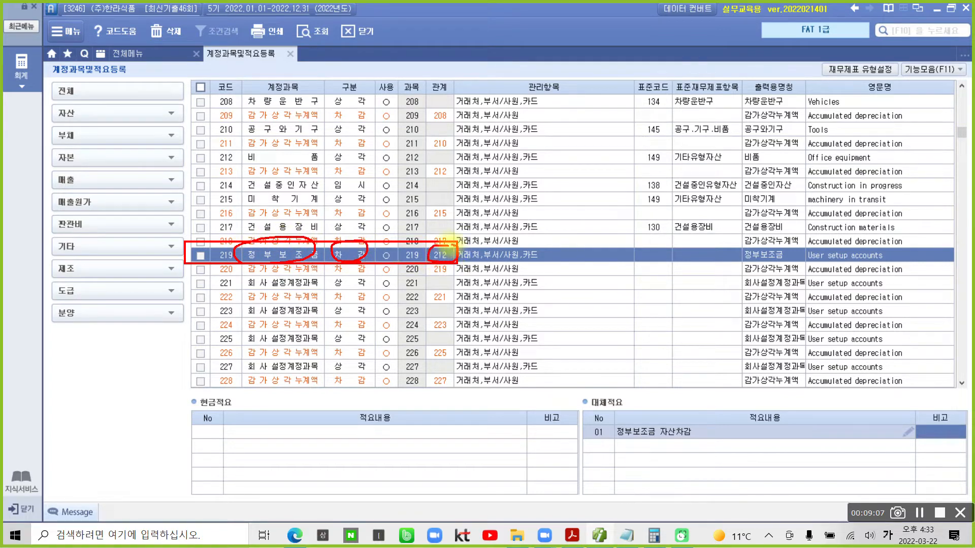
mouse_move(616, 397)
left_mouse_down()
mouse_move(574, 413)
mouse_move(726, 460)
mouse_move(950, 447)
mouse_move(790, 388)
mouse_move(586, 399)
left_mouse_up()
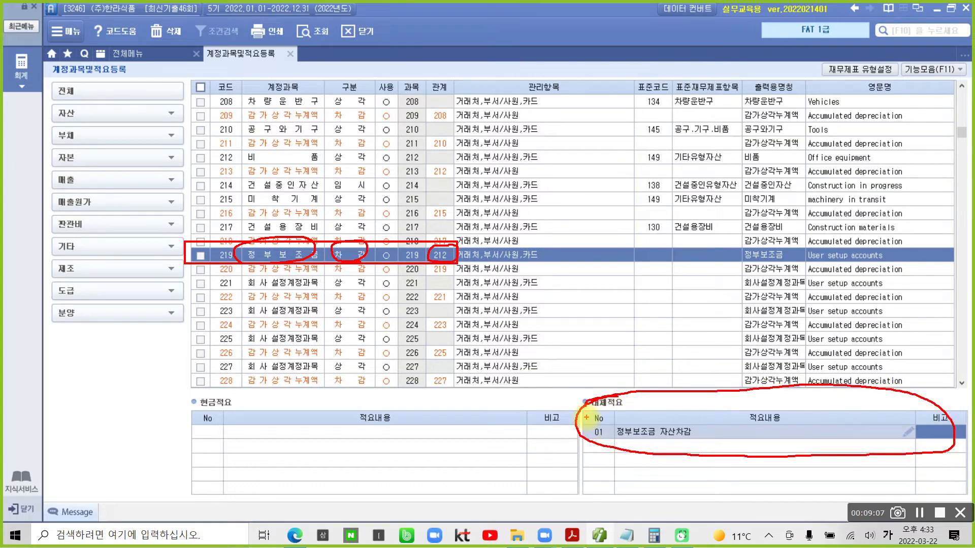
mouse_move(276, 189)
left_mouse_down()
mouse_move(333, 203)
mouse_move(376, 228)
left_mouse_up()
left_click_drag(449, 210, 475, 217)
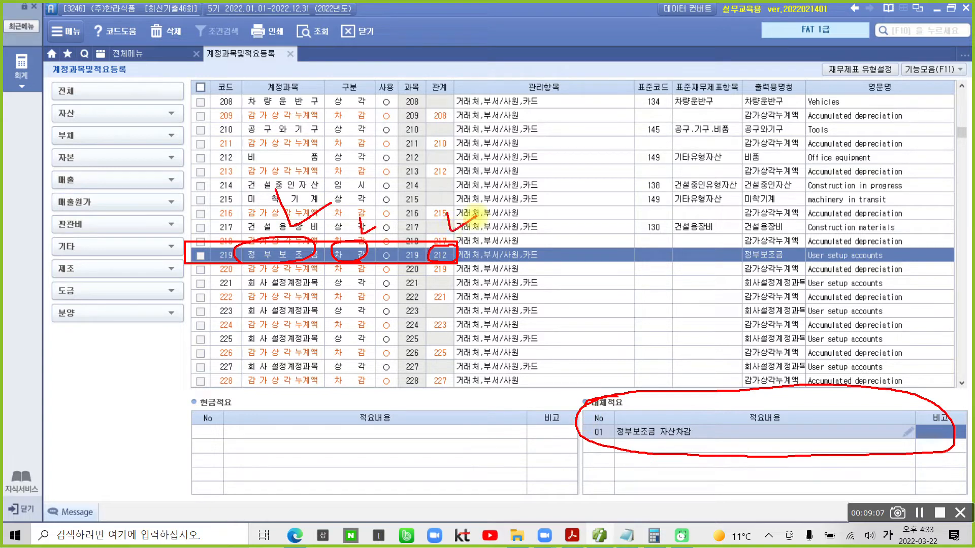
left_click_drag(684, 369, 726, 376)
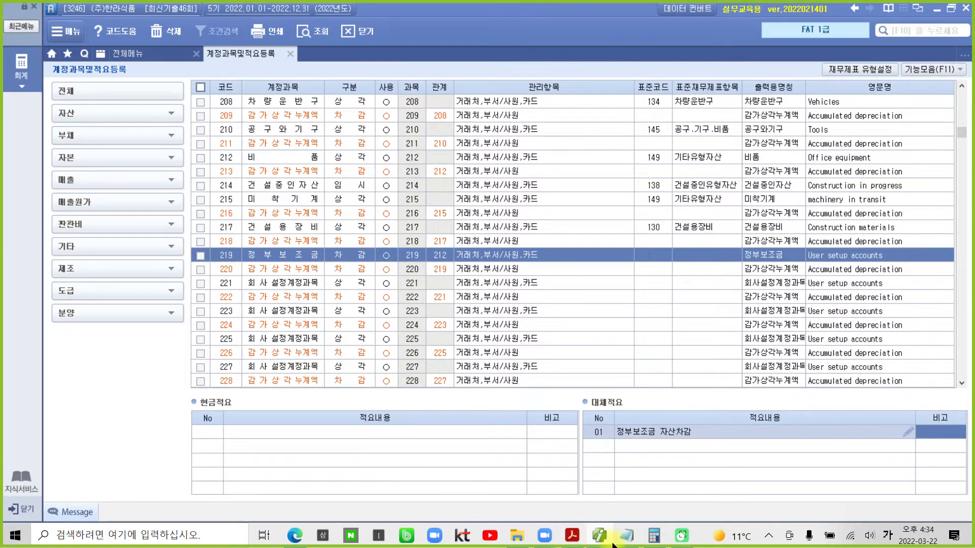
- Scroll the exam PDF to the 마음서적 check-card receipt and 자료 2 농협은행 transaction history
left_click(572, 536)
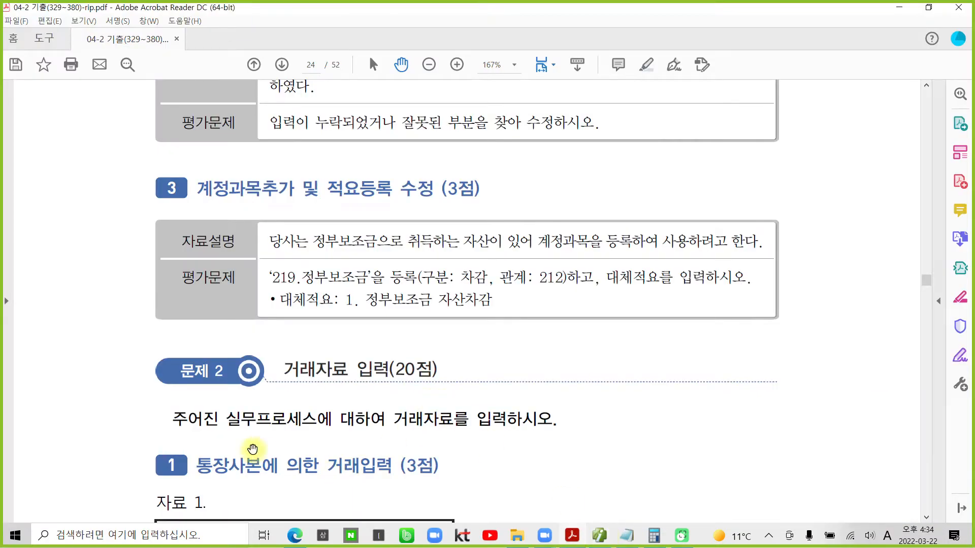
scroll(255, 448, "down", 2)
scroll(255, 448, "down", 7)
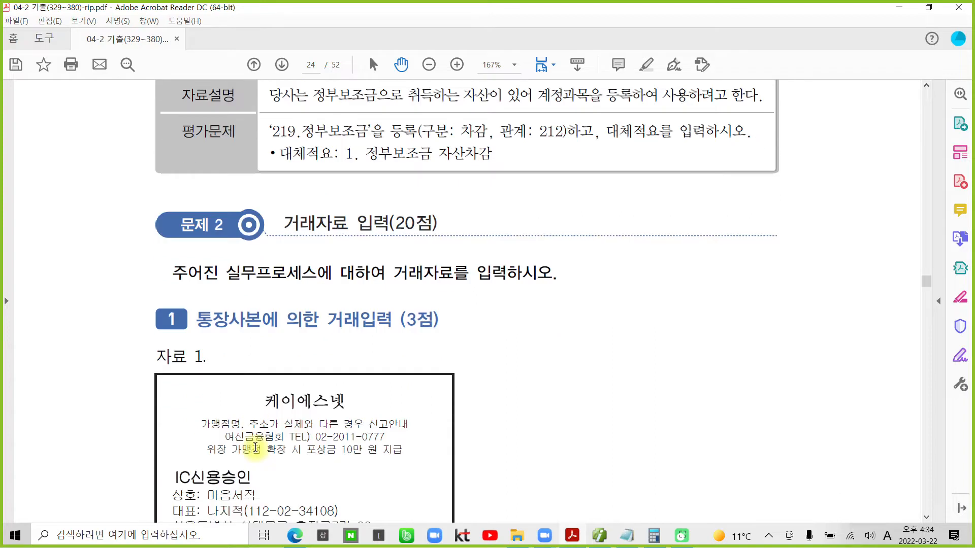
scroll(403, 342, "down", 4)
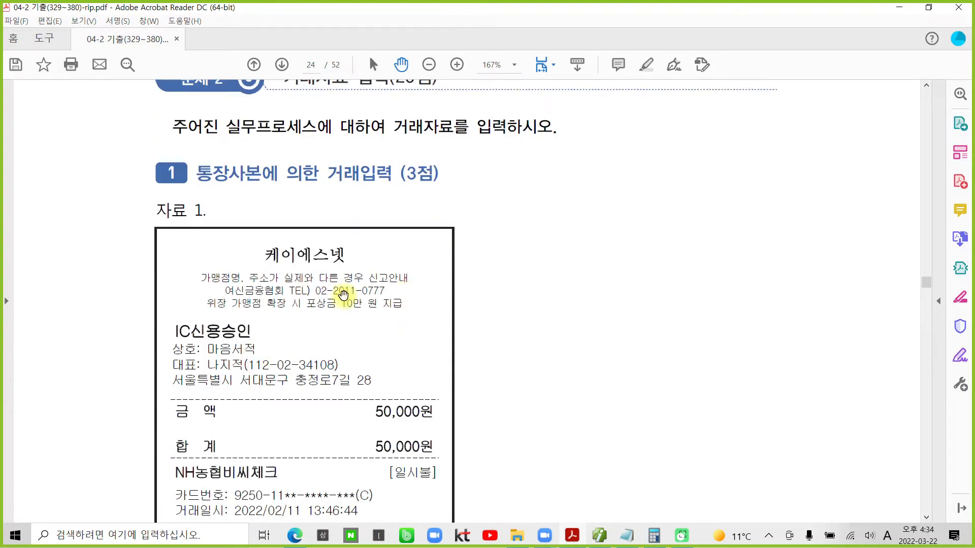
scroll(320, 206, "down", 1)
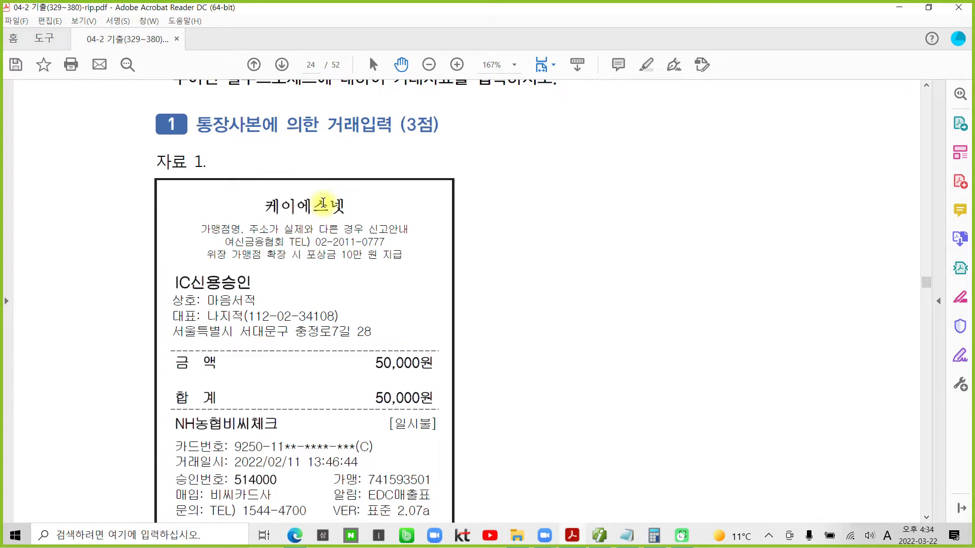
scroll(299, 391, "down", 1)
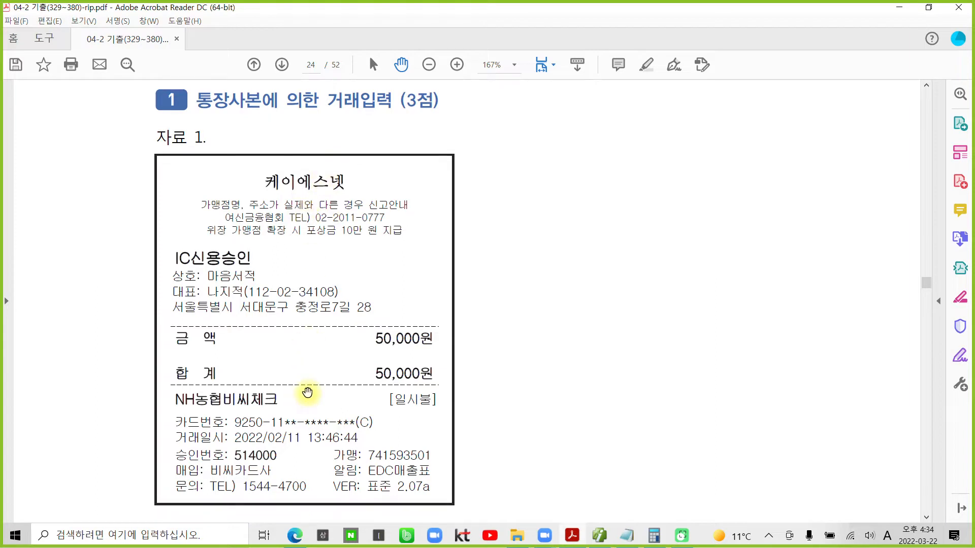
scroll(376, 376, "down", 9)
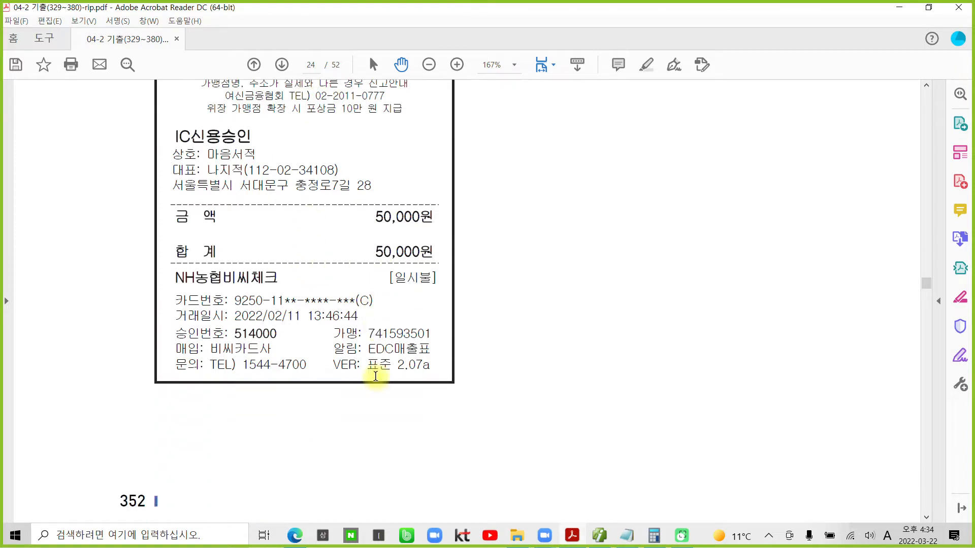
scroll(376, 377, "down", 5)
scroll(375, 380, "down", 4)
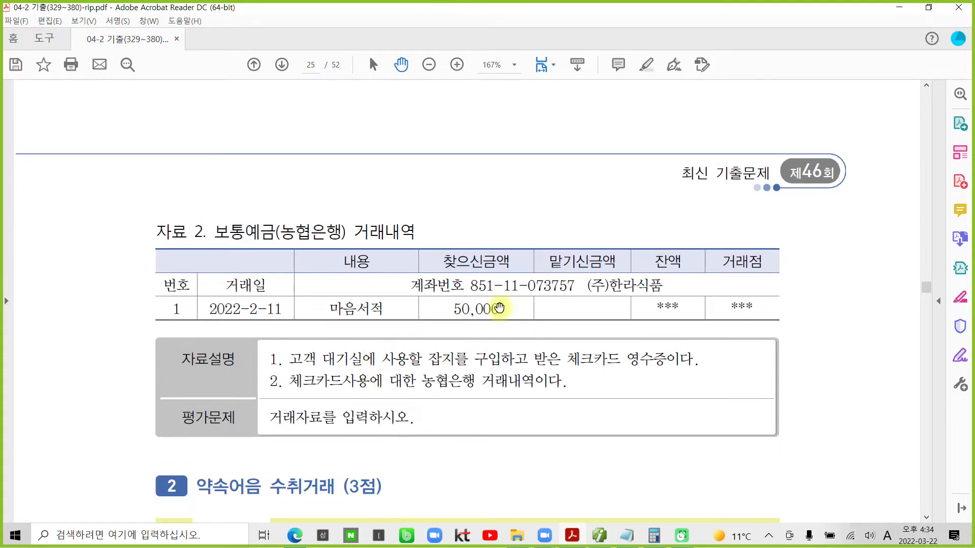
- Highlight the line 체크카드사용에 대한 농협은행 거래내역이다 in yellow
left_click_drag(292, 361, 503, 358)
left_click(553, 359)
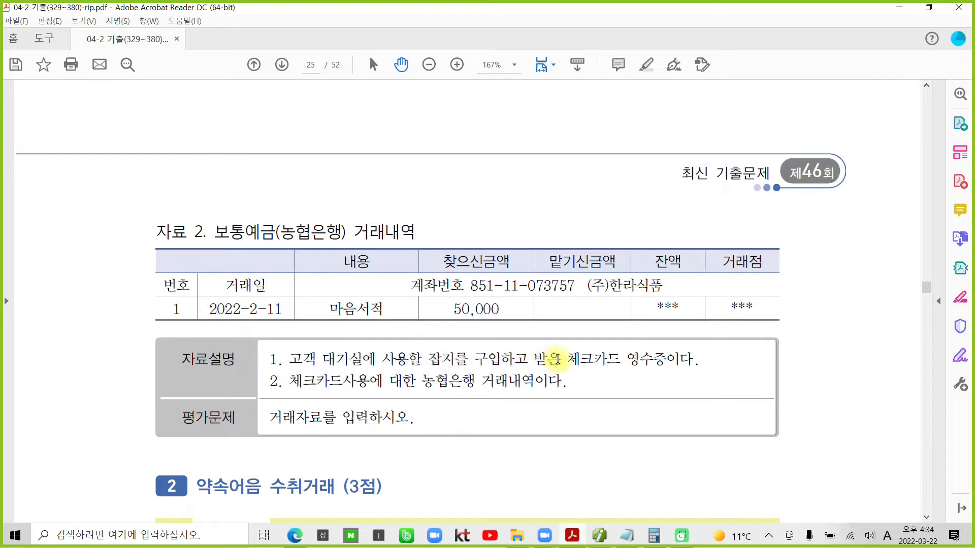
left_click_drag(564, 359, 708, 357)
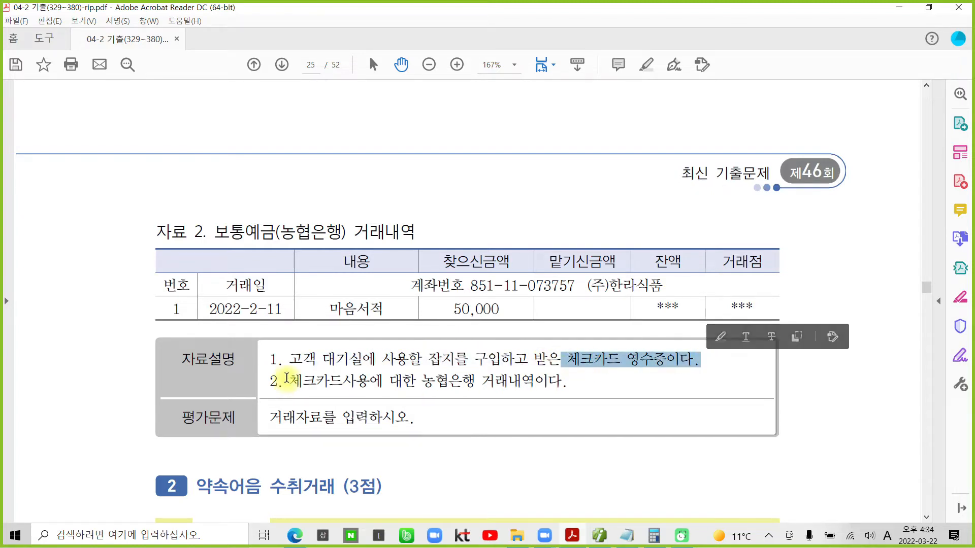
left_click_drag(292, 380, 509, 384)
right_click(509, 384)
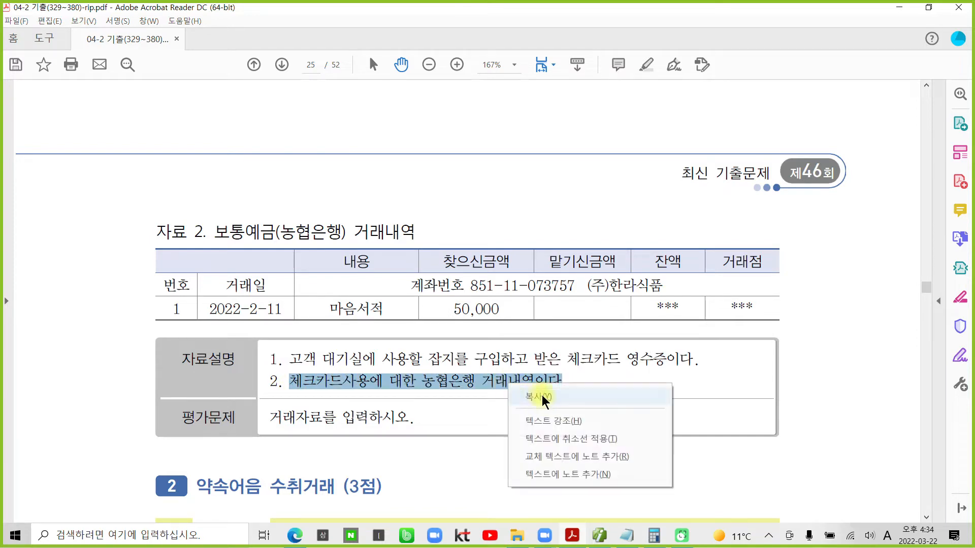
left_click(553, 422)
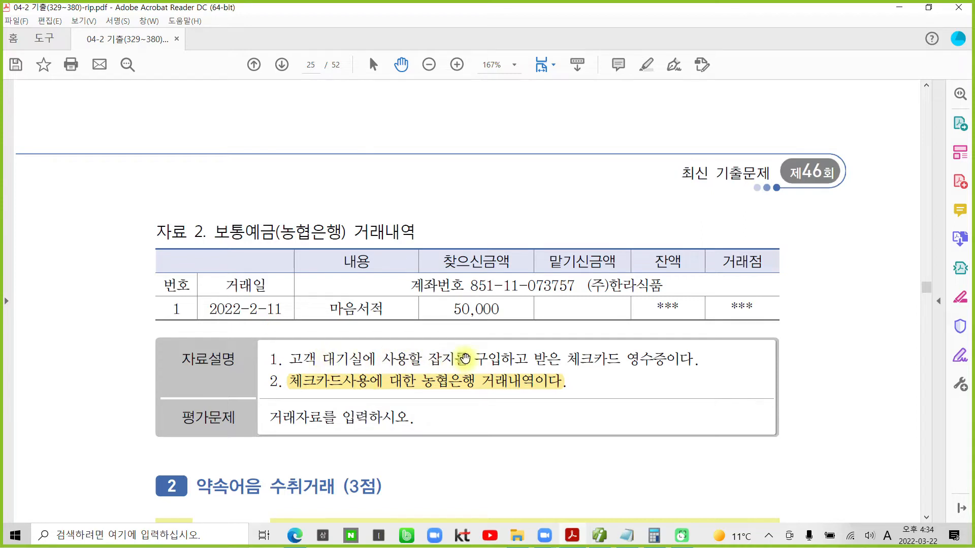
- Highlight the phrase 사용할 잡지를 구입하고 in yellow
left_click_drag(466, 359, 388, 359)
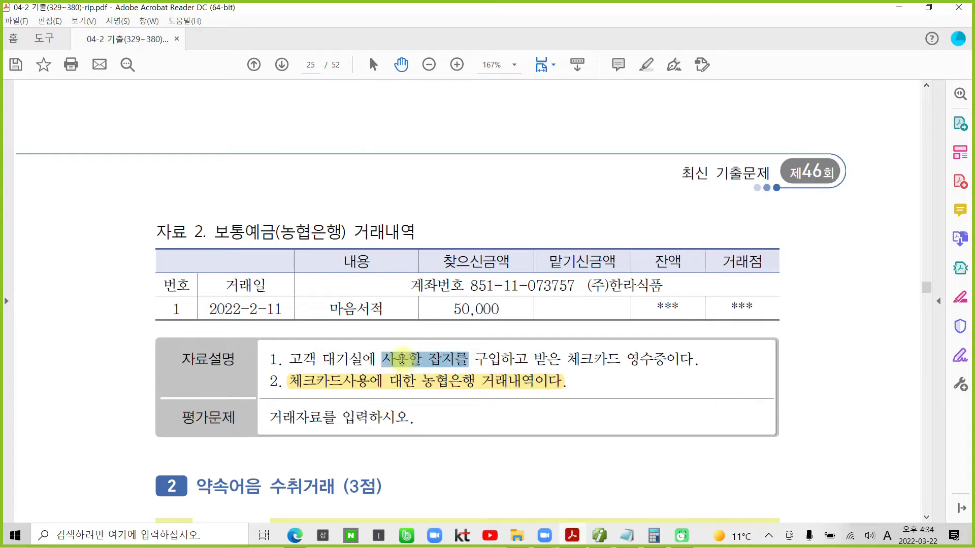
left_click(434, 359)
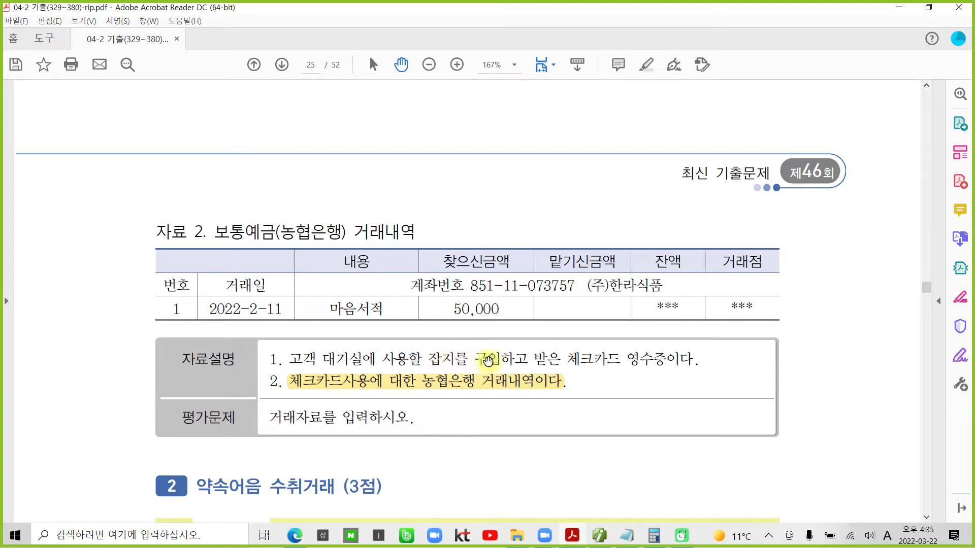
left_click_drag(528, 359, 381, 359)
right_click(401, 362)
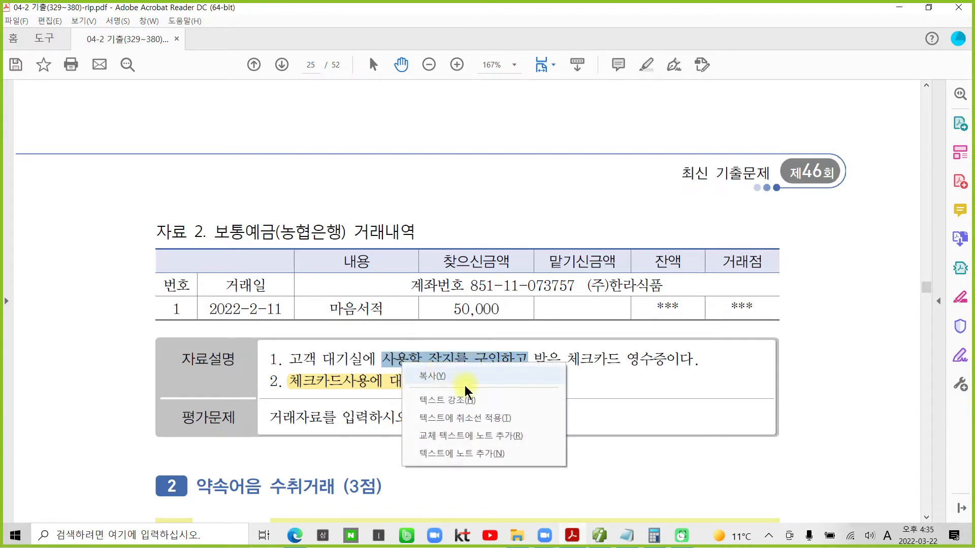
left_click(456, 404)
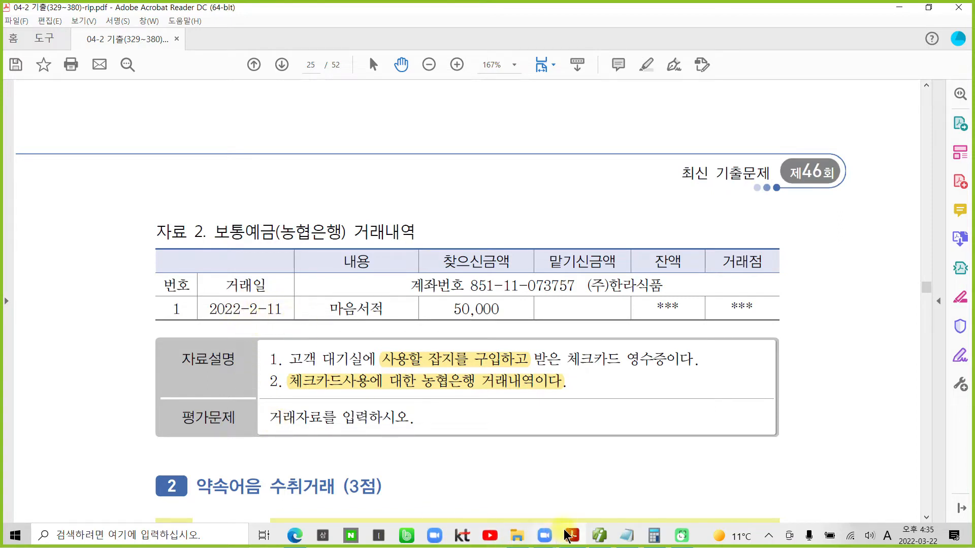
mouse_move(597, 537)
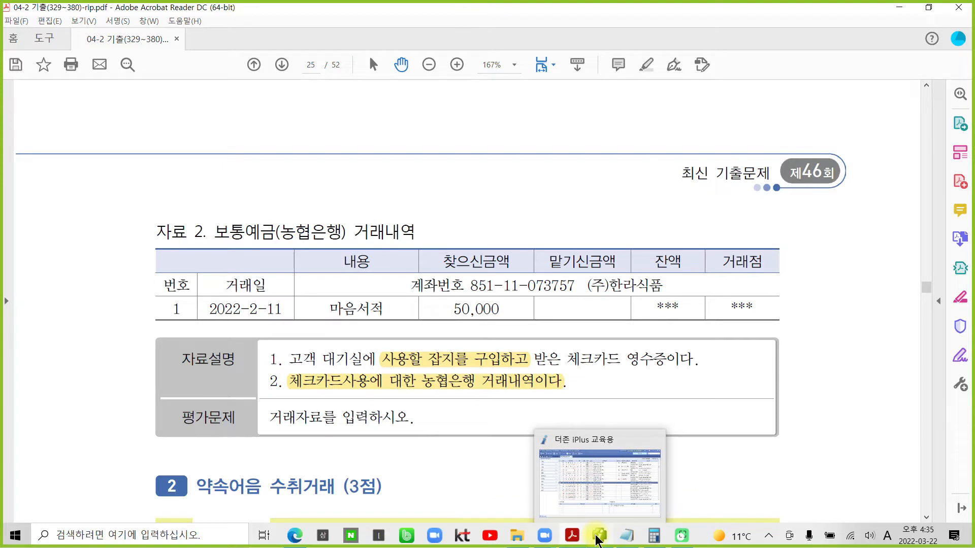
- Start a 02/11 voucher in 일반전표입력 debiting 826 도서인쇄비 50,000
left_click(598, 537)
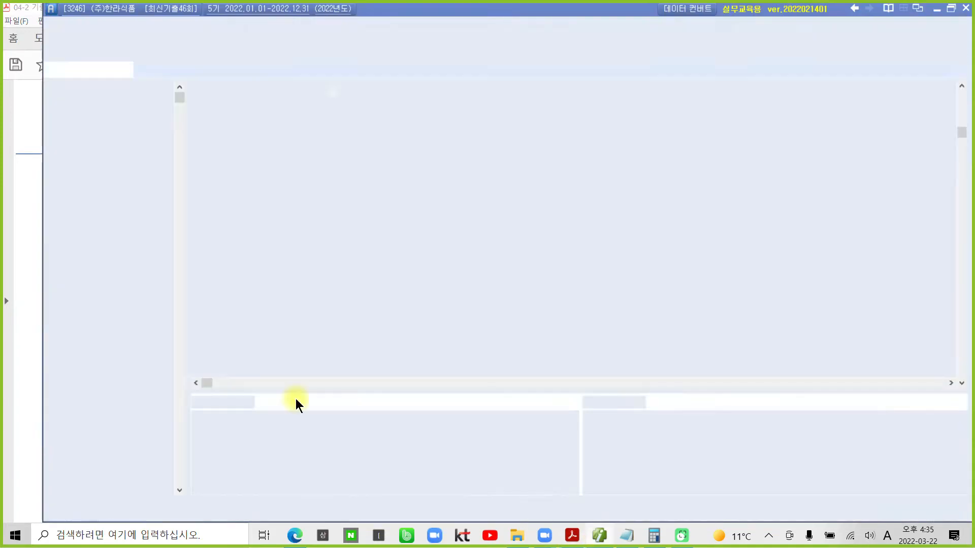
left_click(142, 56)
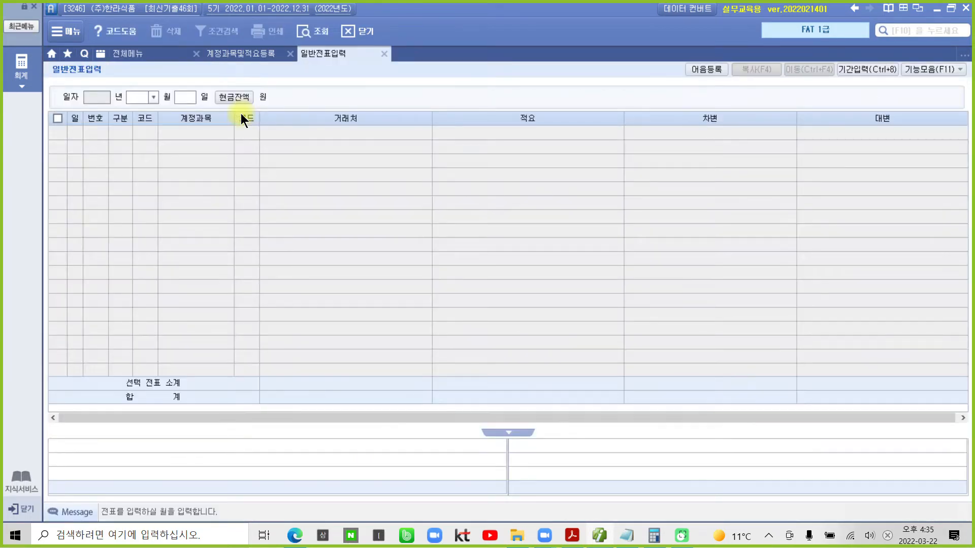
type("2")
key("Return")
type("11")
key("Return")
type("3")
key("Return")
type("도ㅅ")
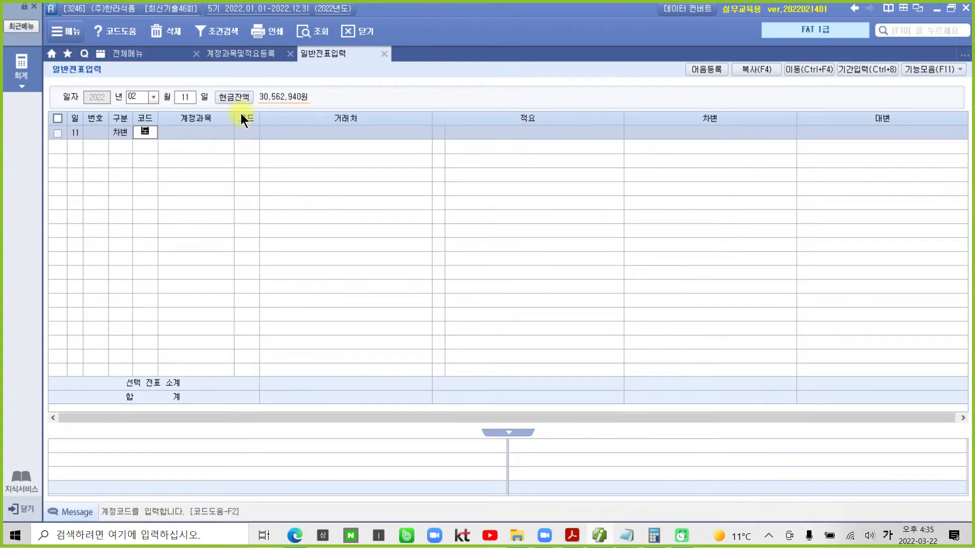
type("ㅓ")
key("Return")
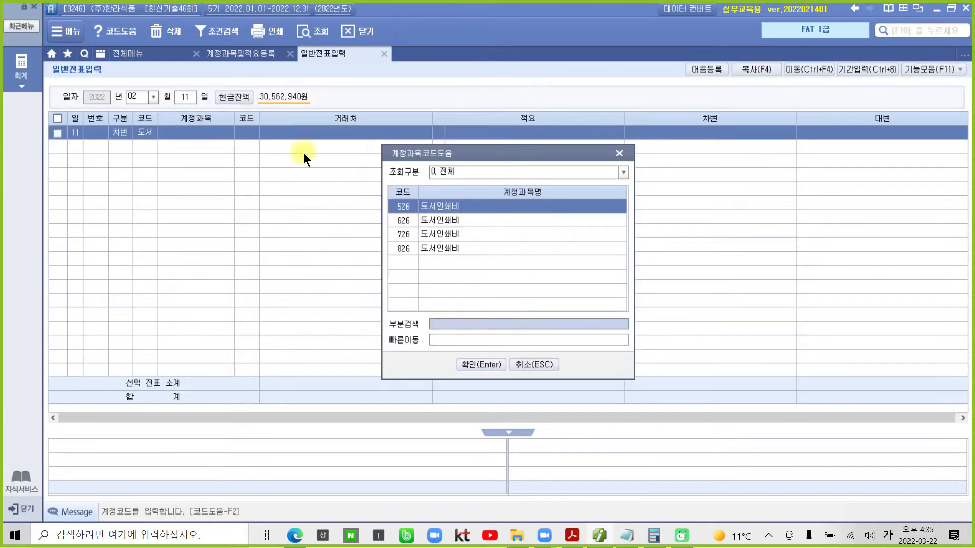
left_click(462, 247)
left_click(475, 365)
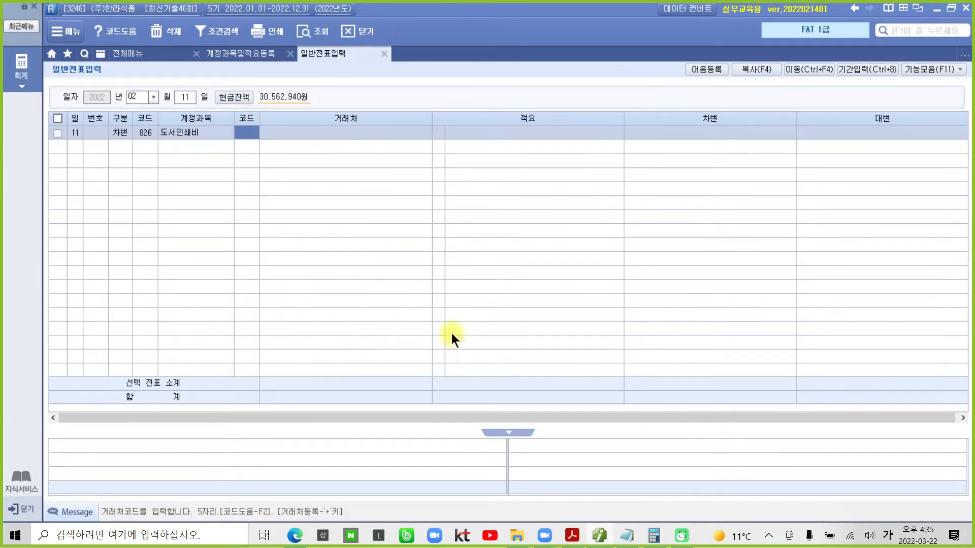
key("Return")
key("Return")
key("Return")
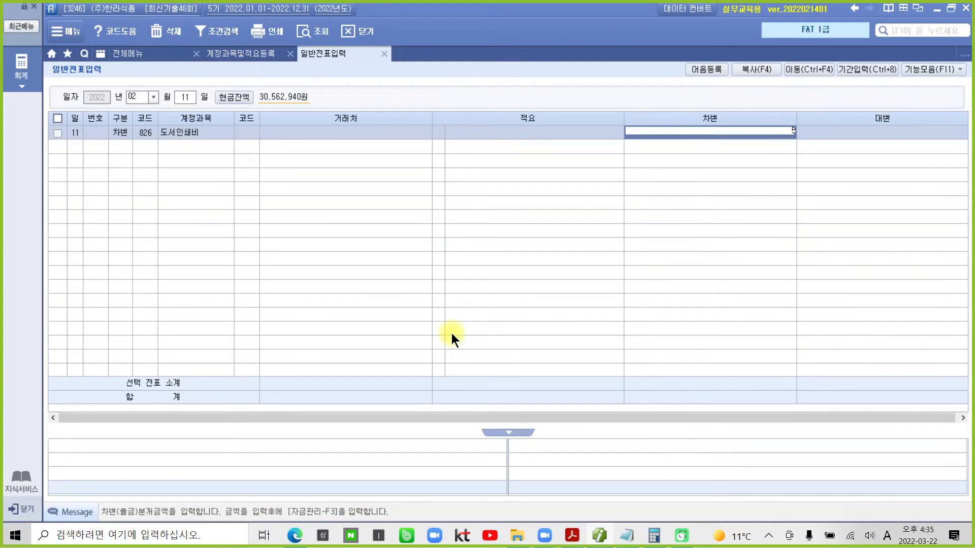
type("50000")
key("Return")
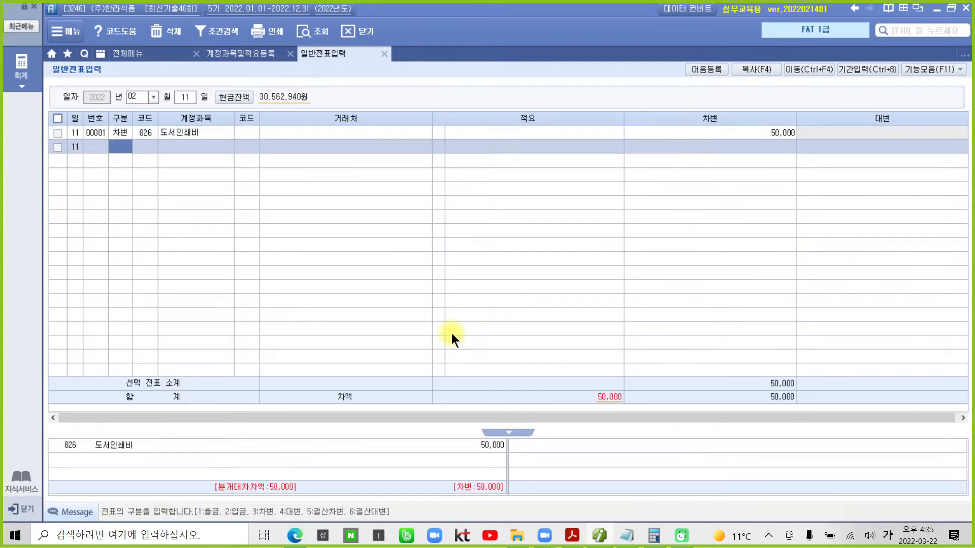
- Credit 103 보통예금 50,000 with counterparty 농협은행(보통)
type("4")
key("Return")
type("103")
key("Return")
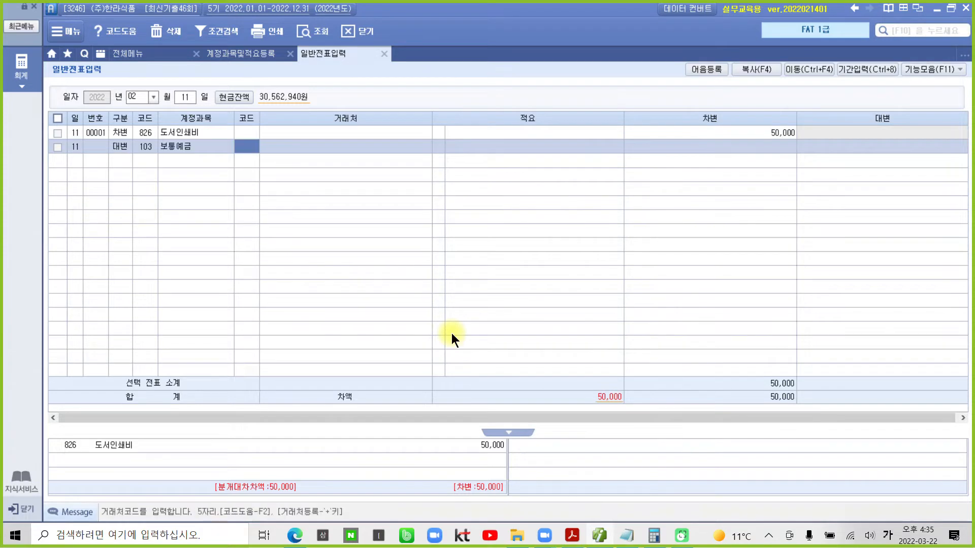
type("농협")
key("Return")
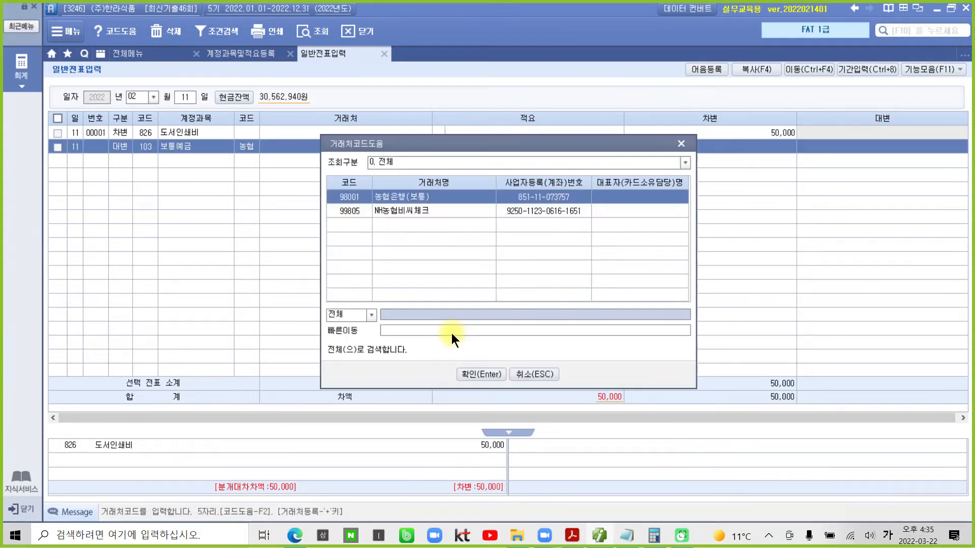
key("Return")
key("Return")
key("Return")
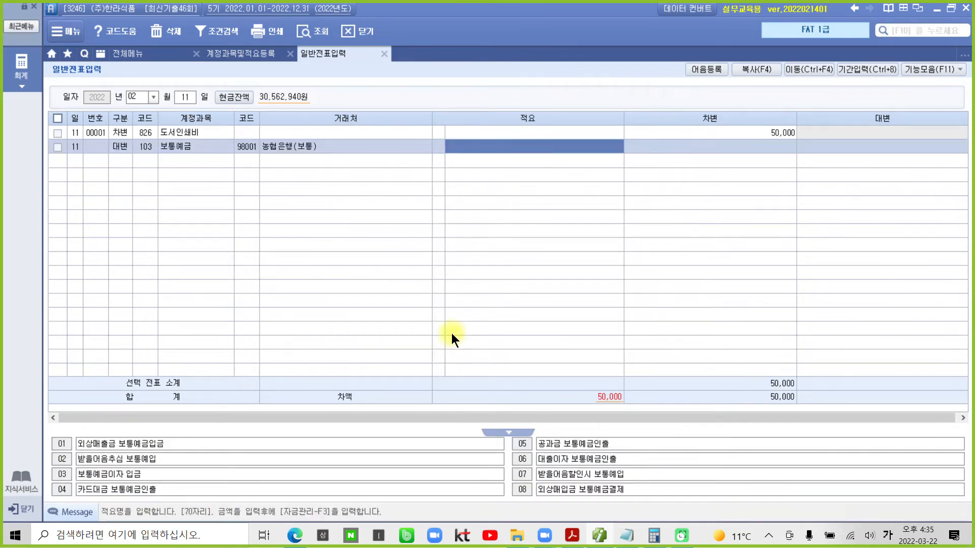
type("500000")
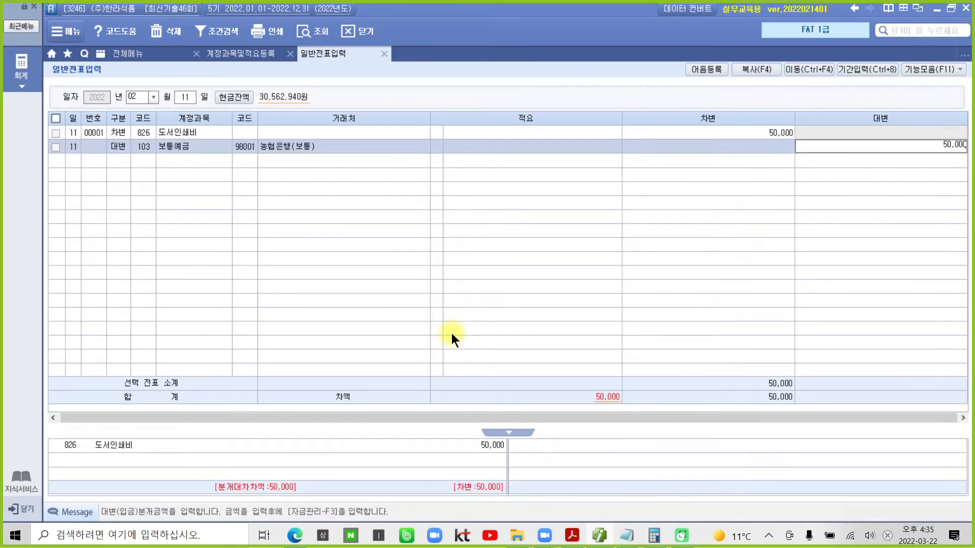
key("Return")
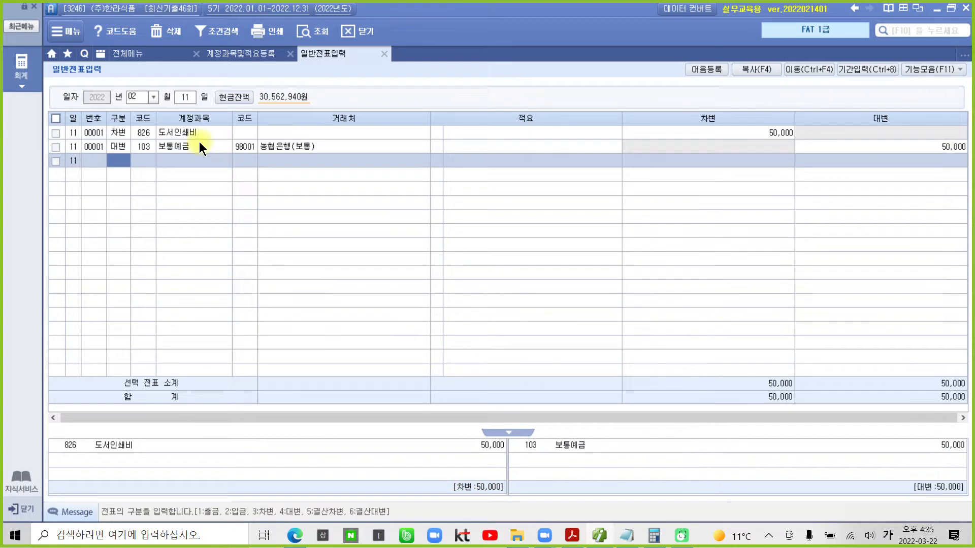
key("Up")
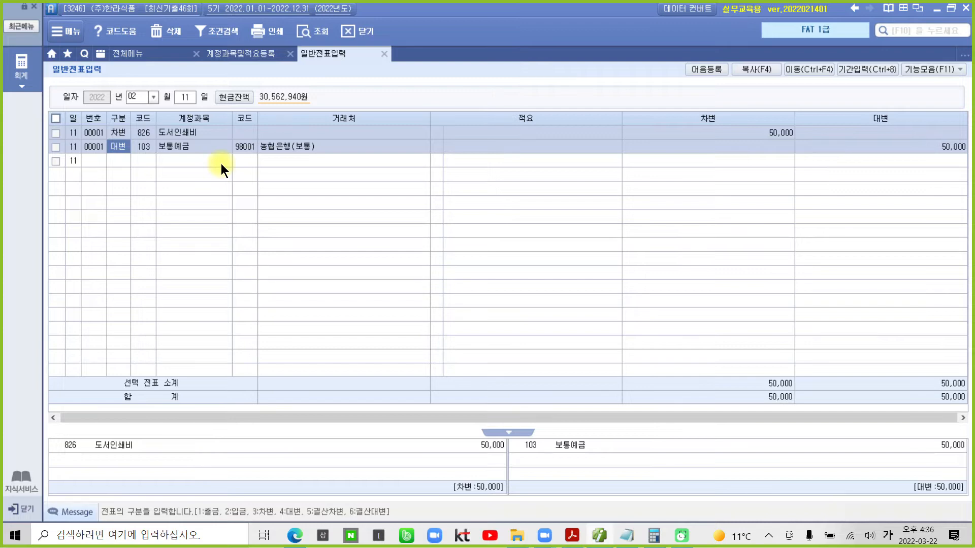
- Scroll to the 약속어음 수취거래 task and highlight 상품 판매 외상대금을 in yellow
left_click(599, 537)
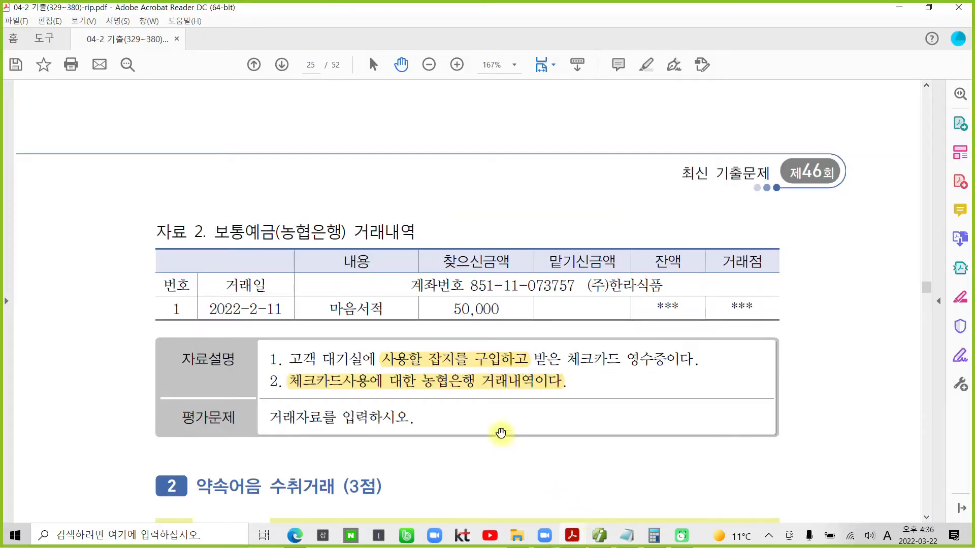
scroll(488, 412, "down", 5)
scroll(488, 412, "down", 2)
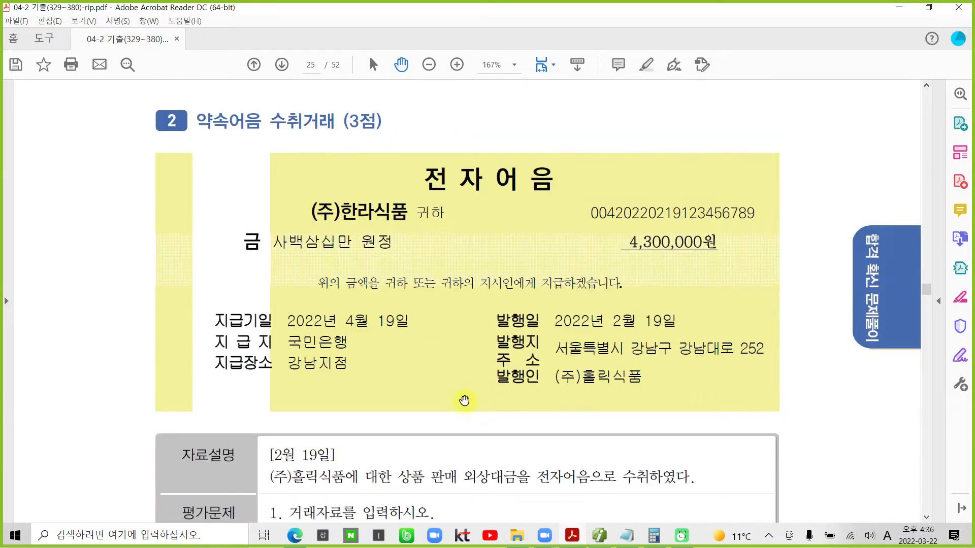
left_click_drag(193, 118, 336, 121)
left_click(437, 455)
scroll(438, 455, "down", 3)
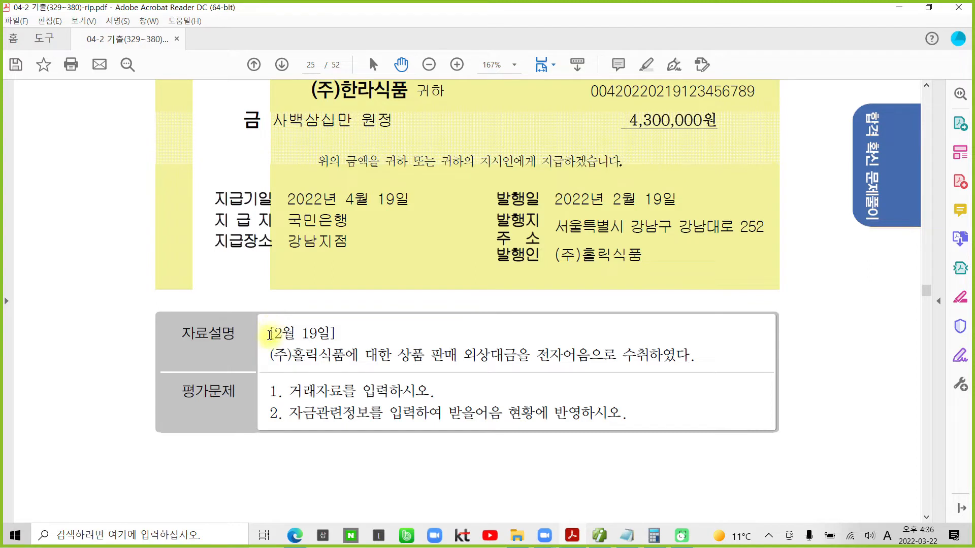
left_click_drag(268, 333, 335, 333)
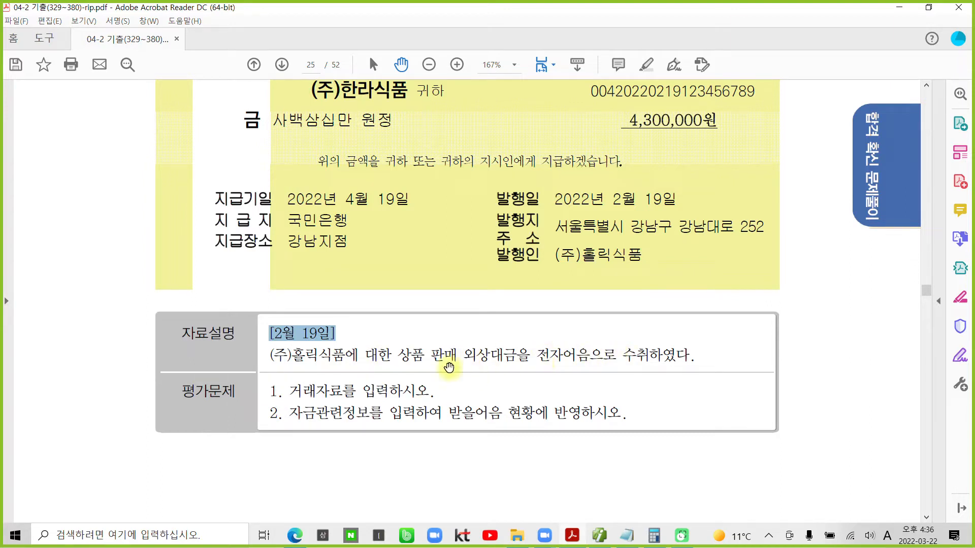
left_click_drag(397, 354, 530, 354)
right_click(501, 357)
left_click(511, 392)
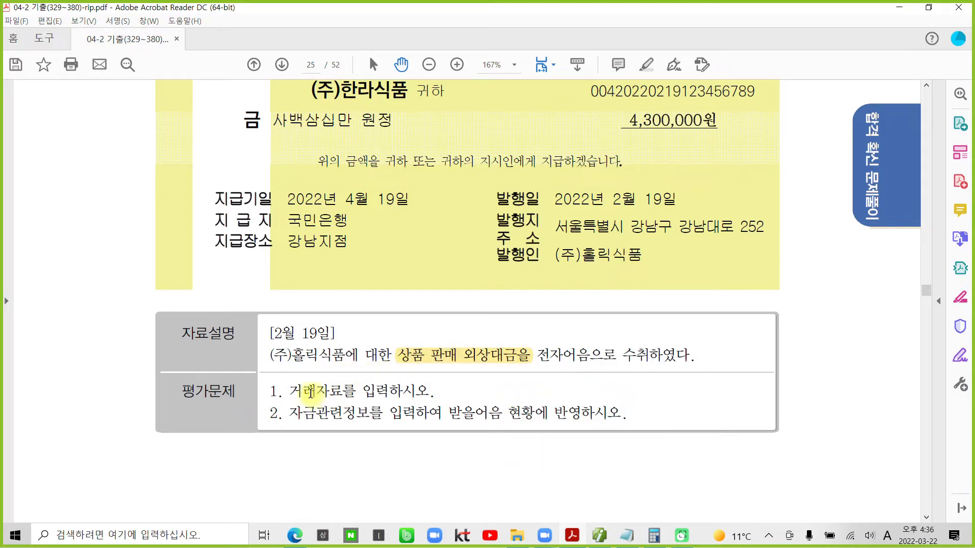
- Highlight the task phrases 거래자료를 입력하시오 and 자금관련정보를 입력하여 in yellow
left_click_drag(290, 391, 430, 392)
right_click(384, 391)
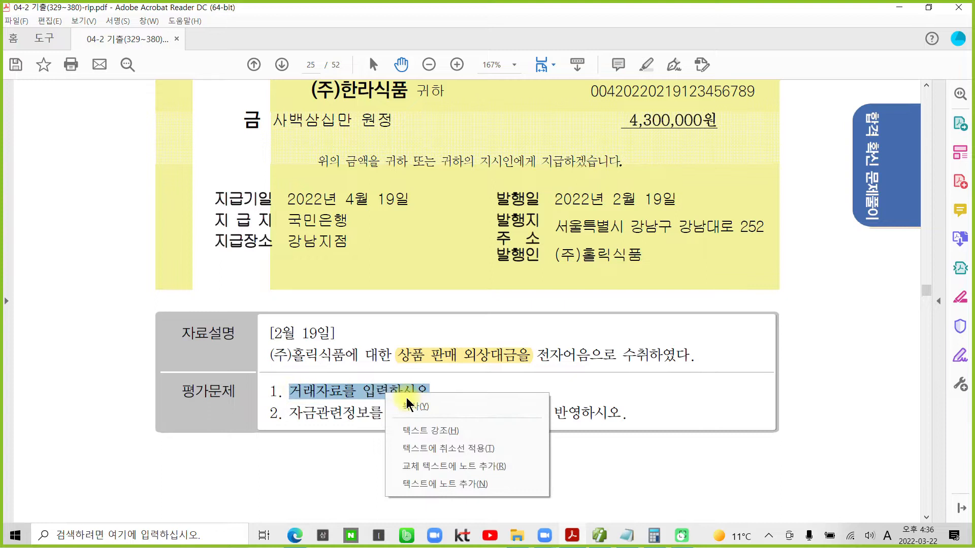
left_click(447, 429)
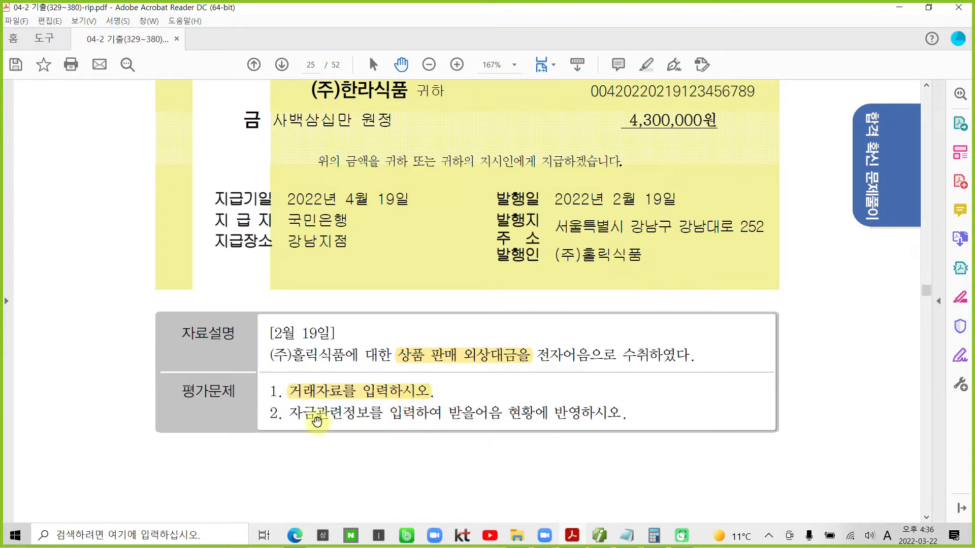
left_click_drag(290, 412, 443, 415)
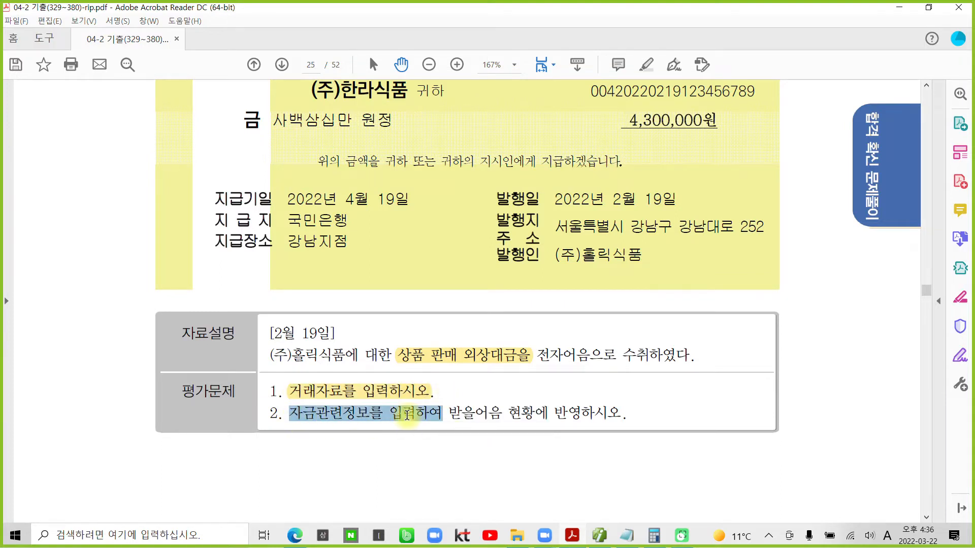
right_click(412, 416)
left_click(463, 454)
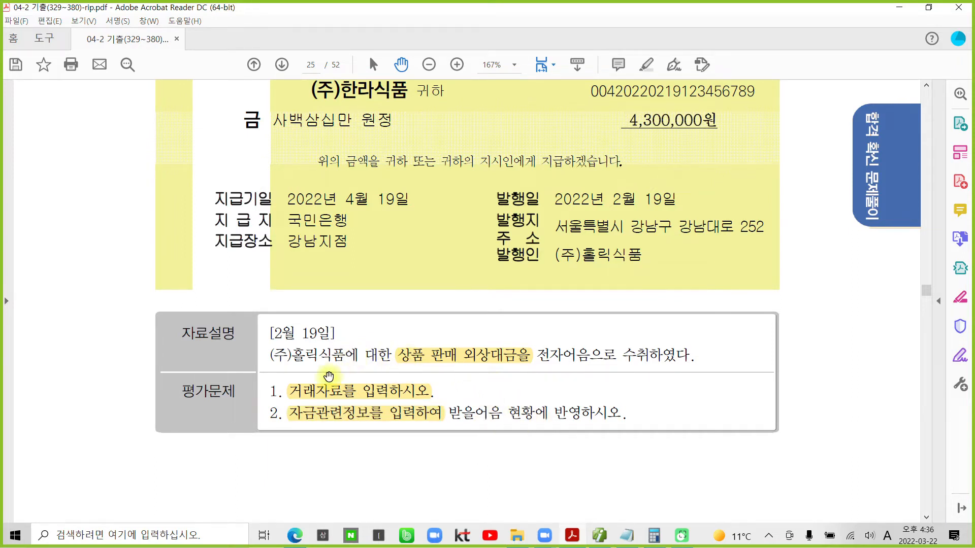
- Highlight the date [2월 19일] in yellow
scroll(329, 377, "up", 1)
left_click_drag(272, 357, 328, 360)
right_click(322, 361)
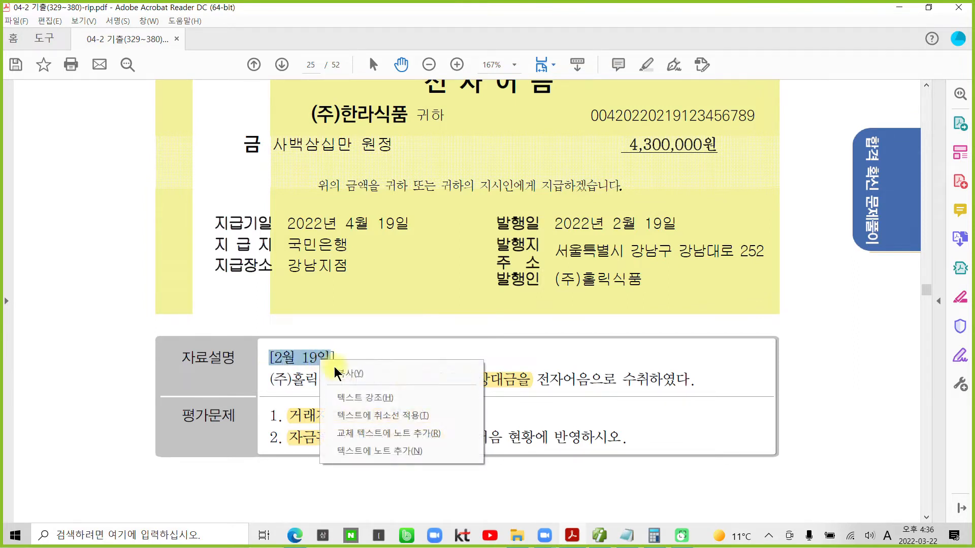
left_click(355, 398)
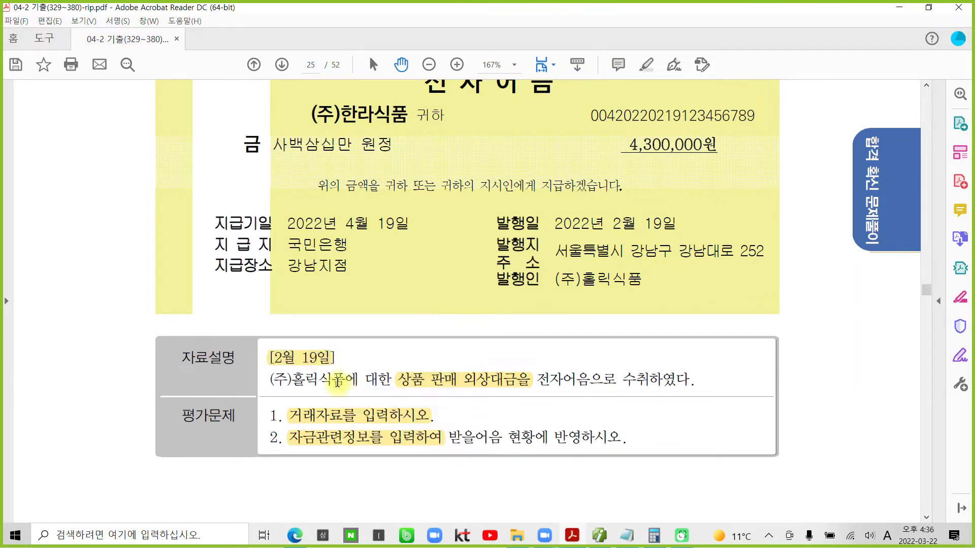
left_click(618, 536)
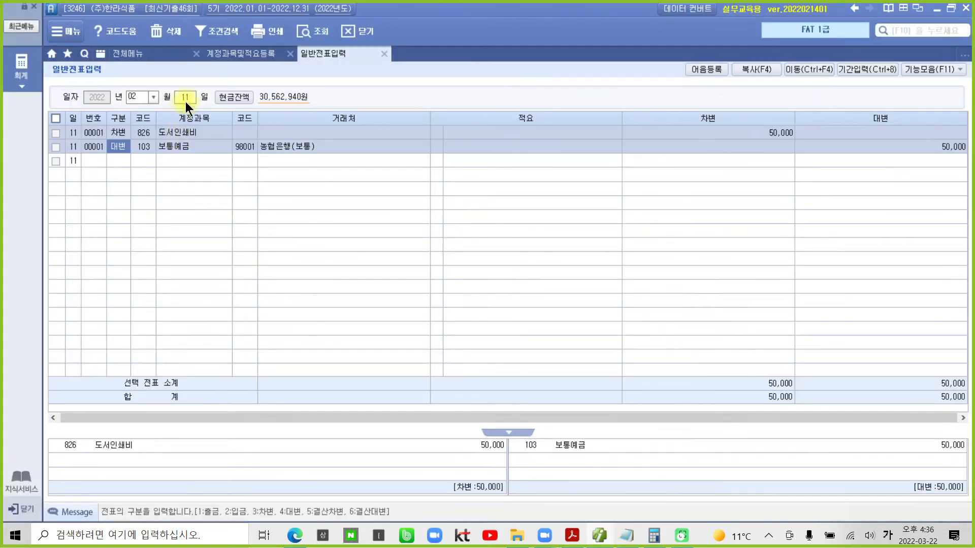
- Start a 02/19 voucher debiting 110 받을어음 4,300,000 for (주)홀릭식품
left_click(185, 99)
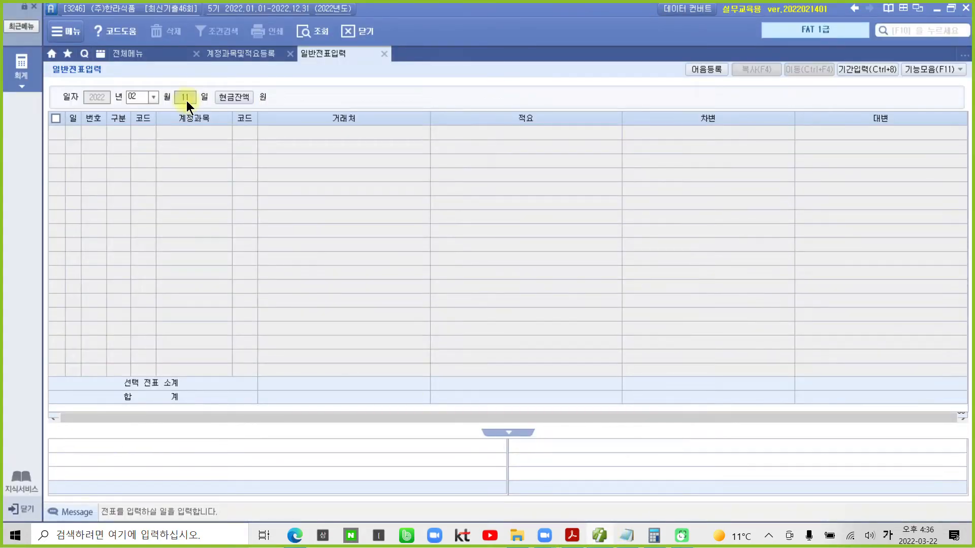
type("19")
key("Return")
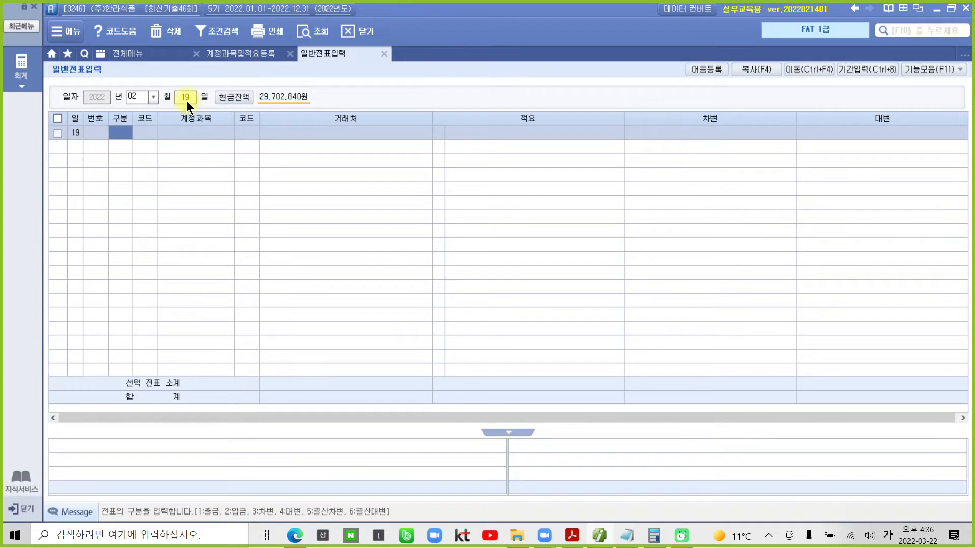
type("3")
key("Return")
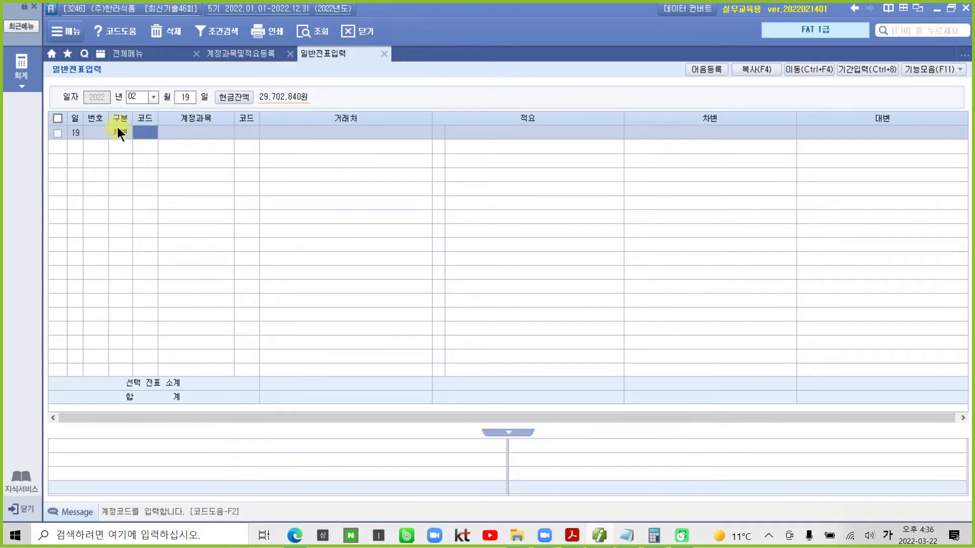
type("110")
key("Return")
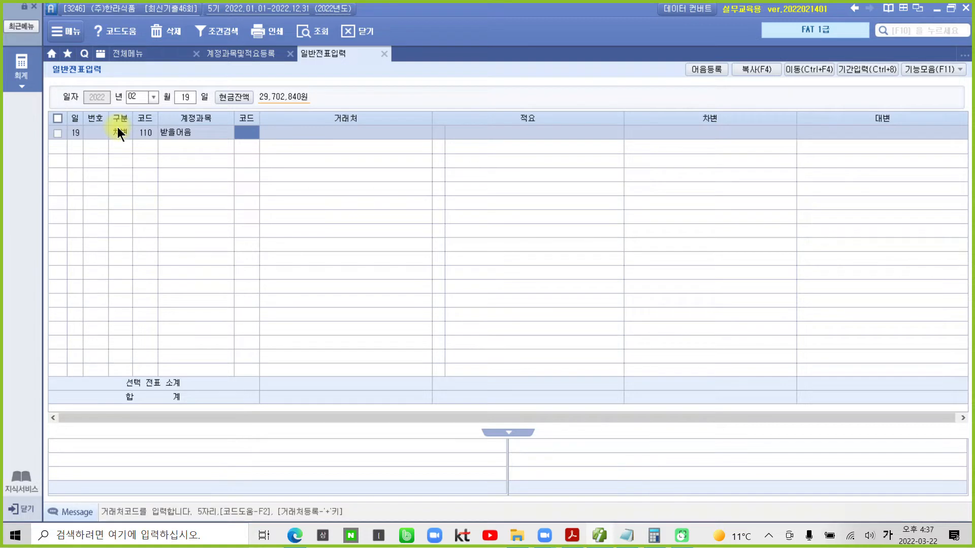
type("홈텔")
key("Return")
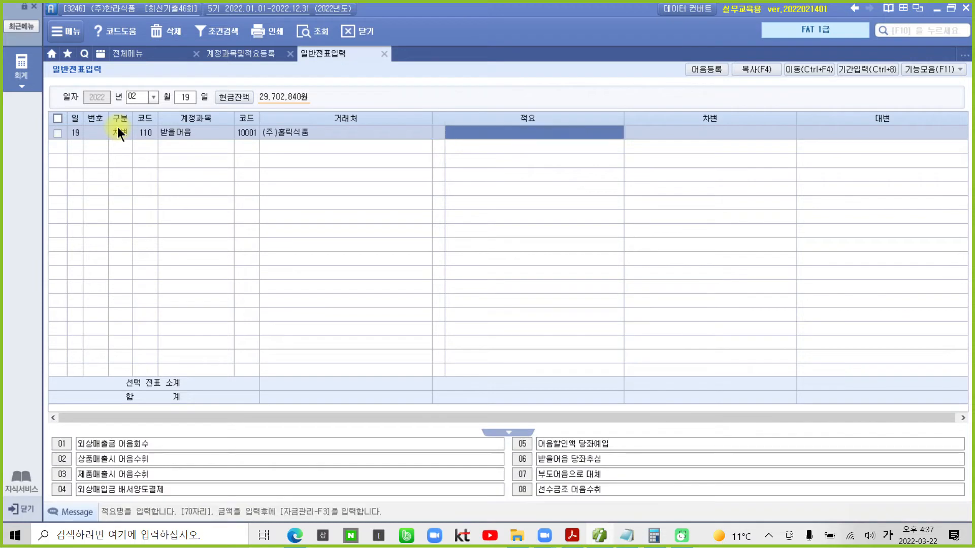
key("Return")
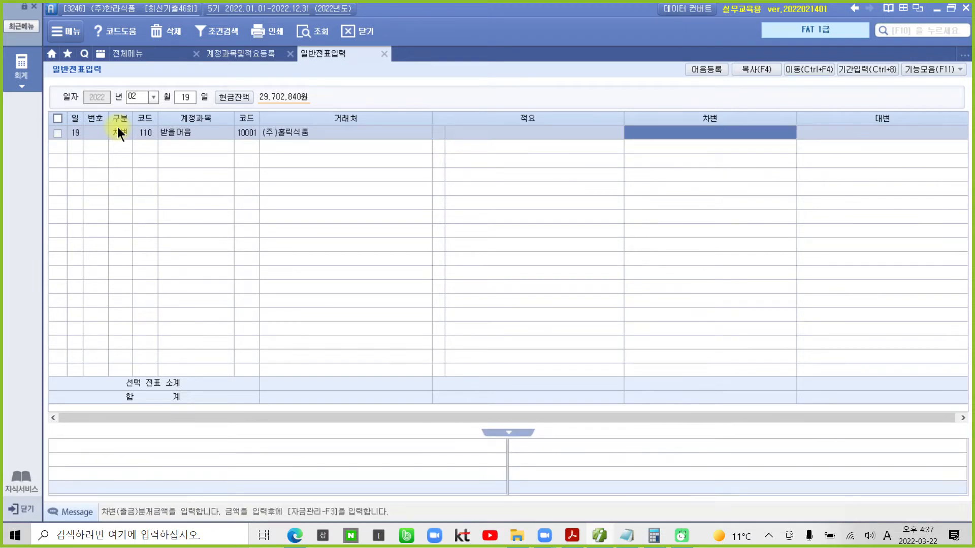
type("4300000")
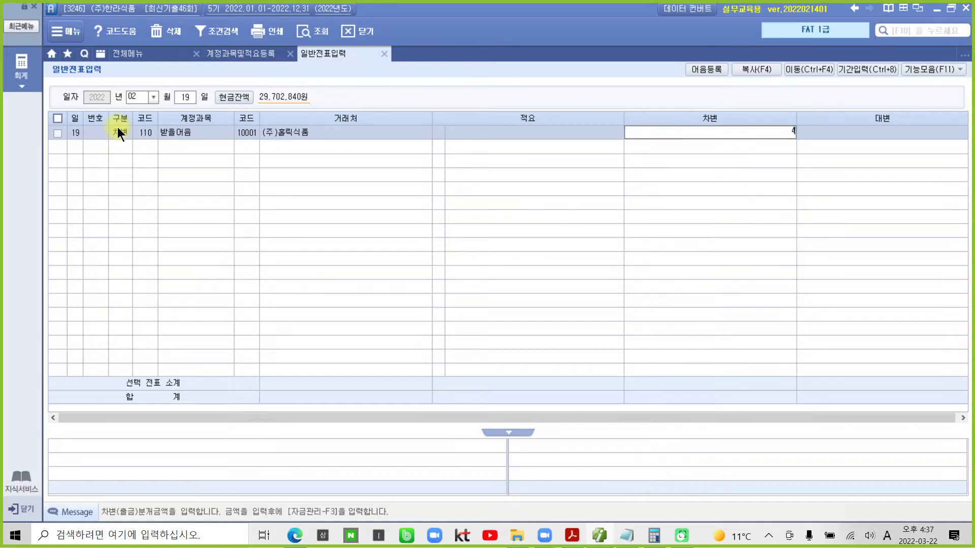
key("Return")
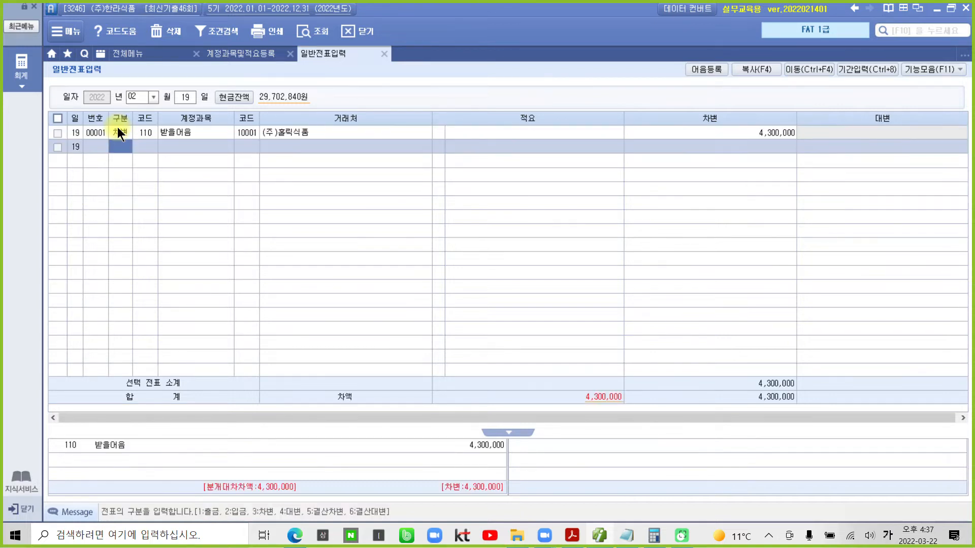
- Credit 108 외상매출금 4,300,000 for customer 10001, then open the 받을어음 bill details
type("4")
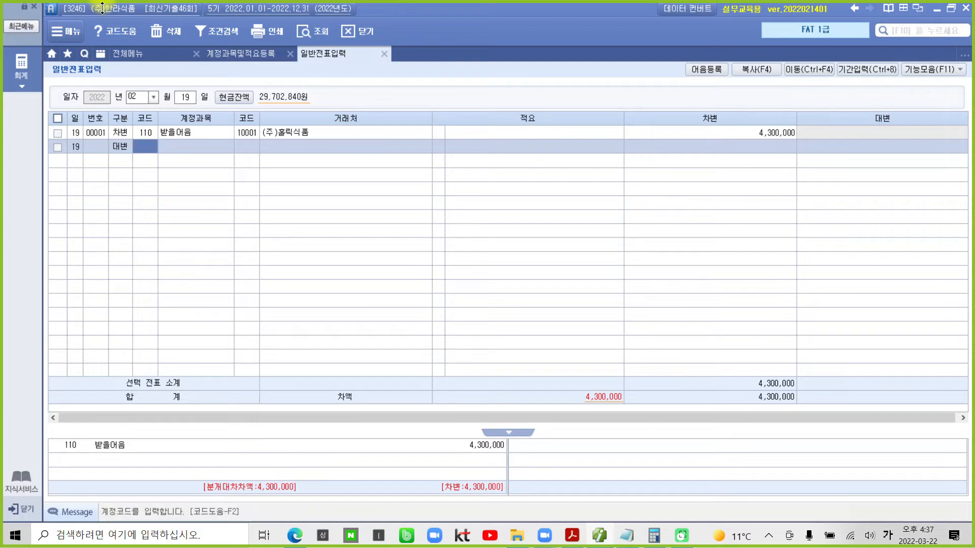
type("108")
key("Return")
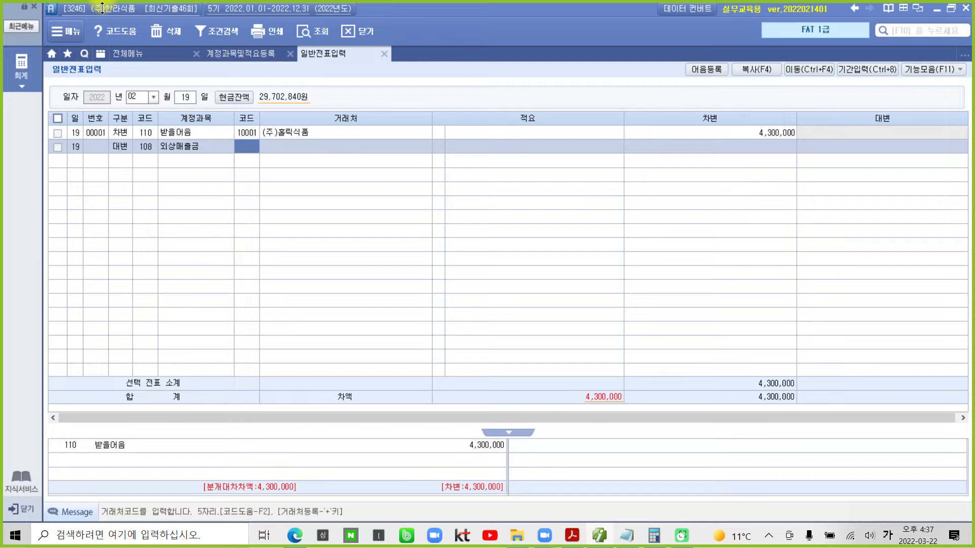
type("10001")
key("Return")
key("Return")
key("Return")
type("4300000")
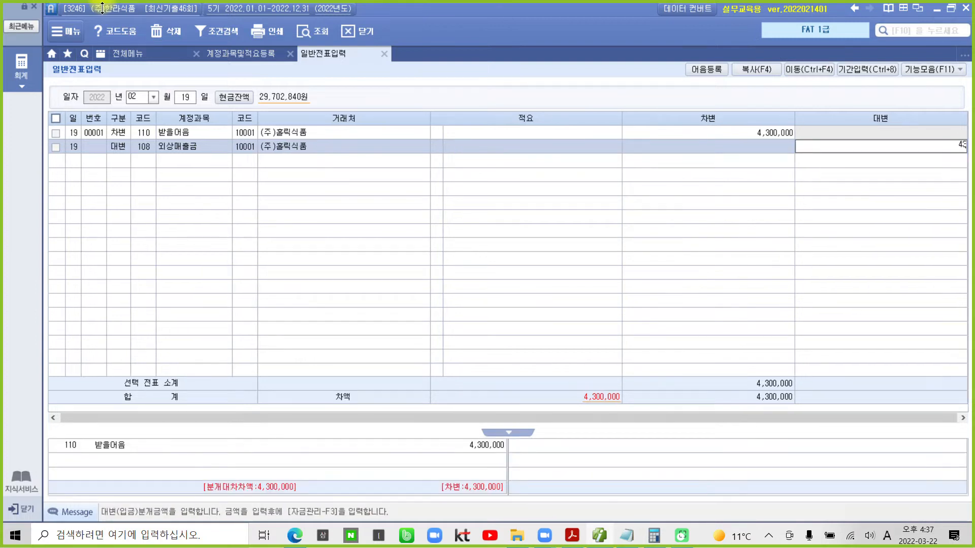
key("Return")
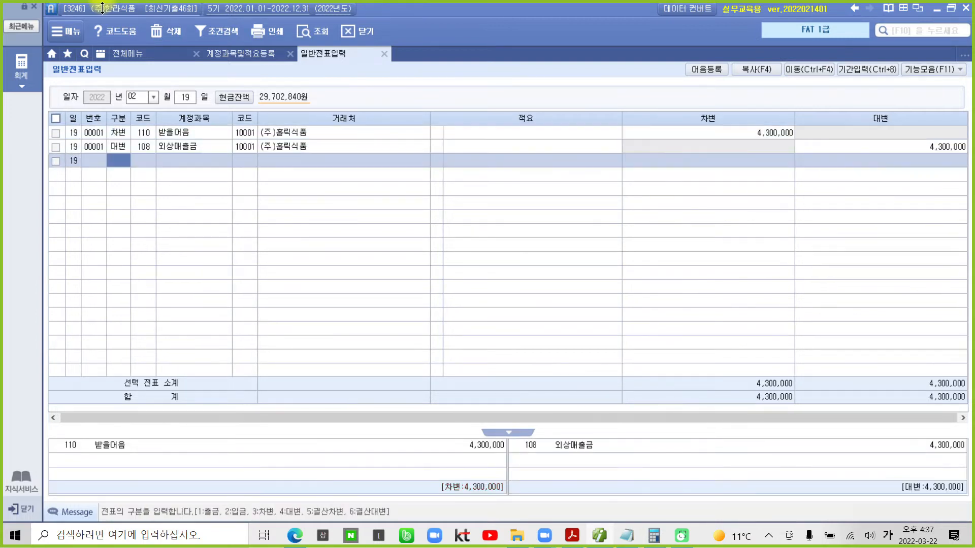
left_click(115, 134)
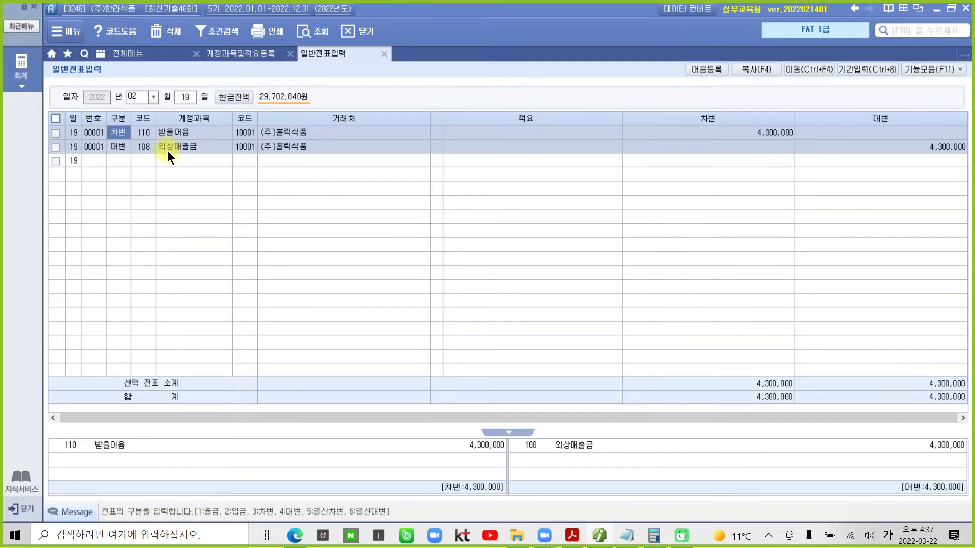
left_click(748, 133)
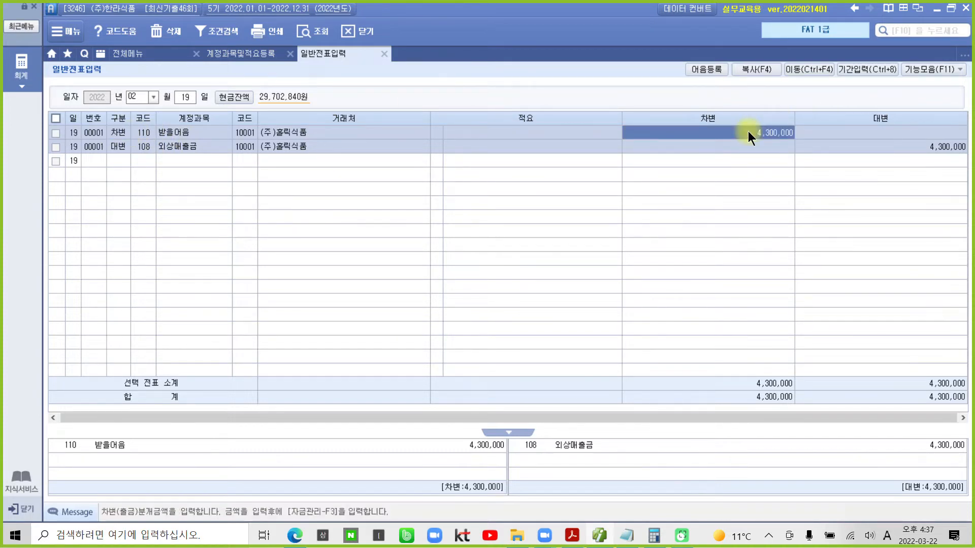
key("Return")
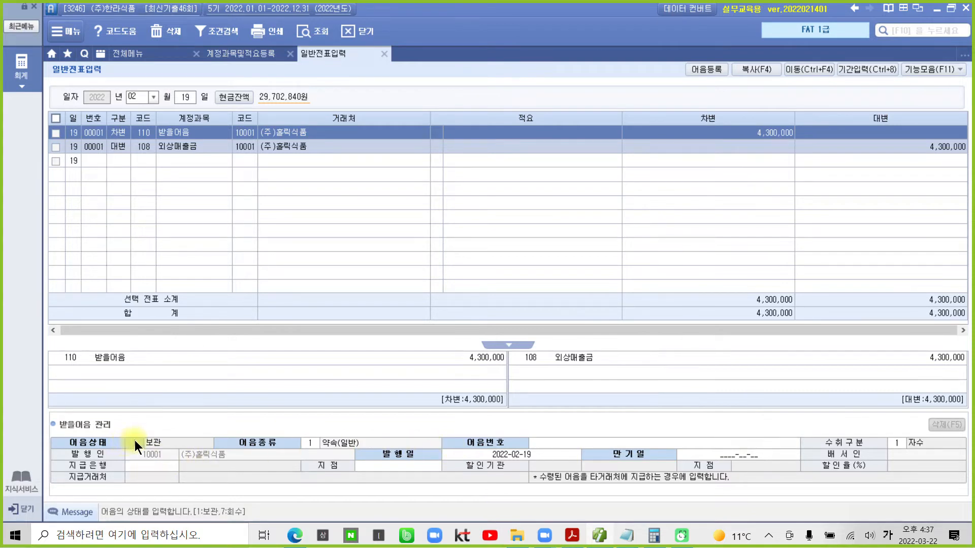
left_click(314, 443)
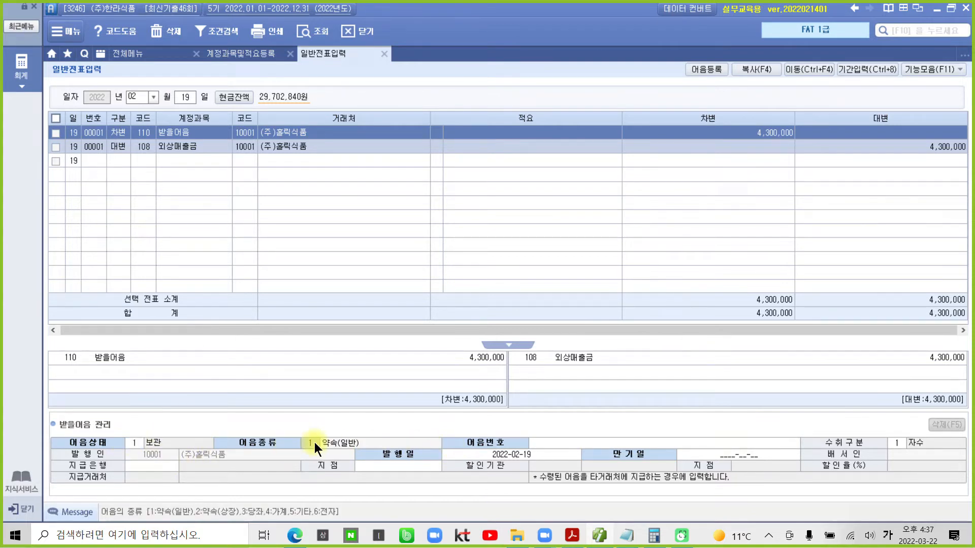
left_click(572, 535)
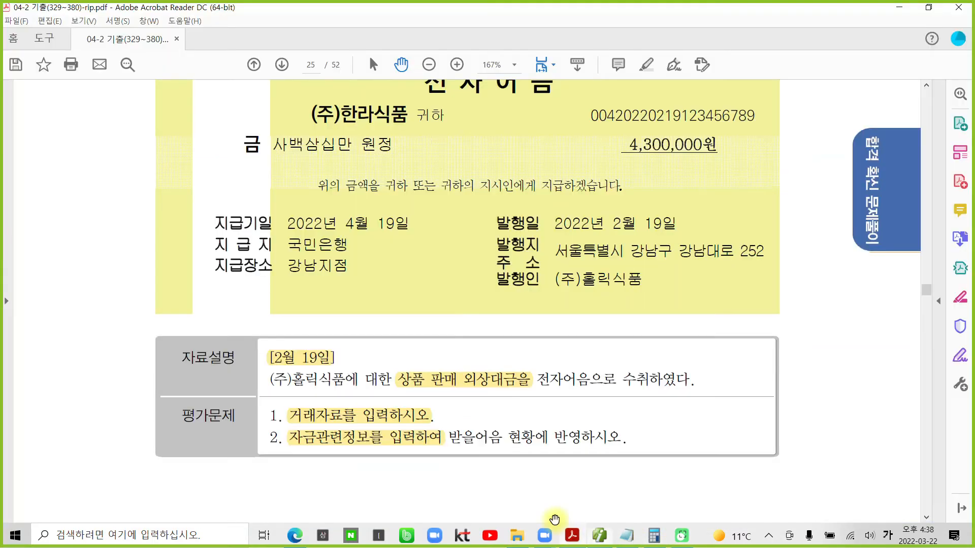
scroll(445, 152, "up", 3)
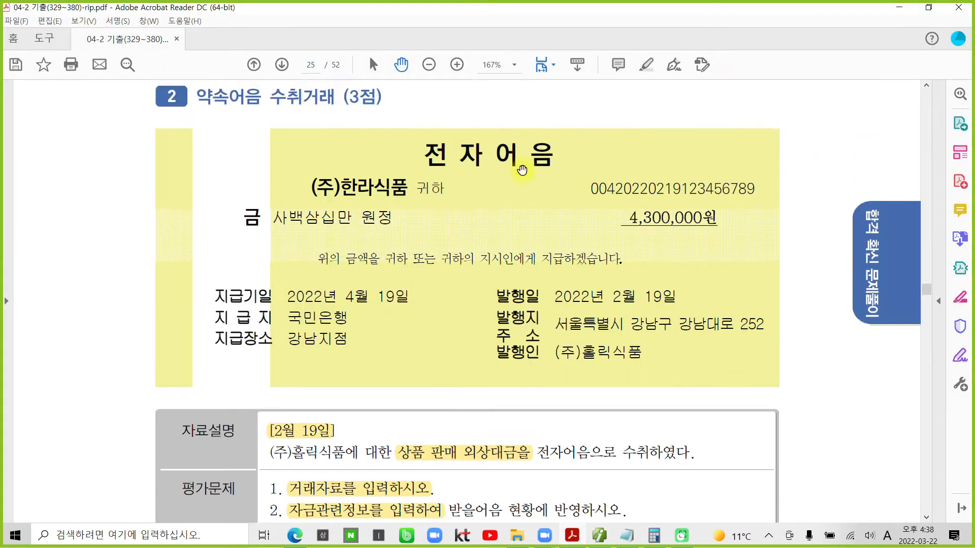
left_click(572, 536)
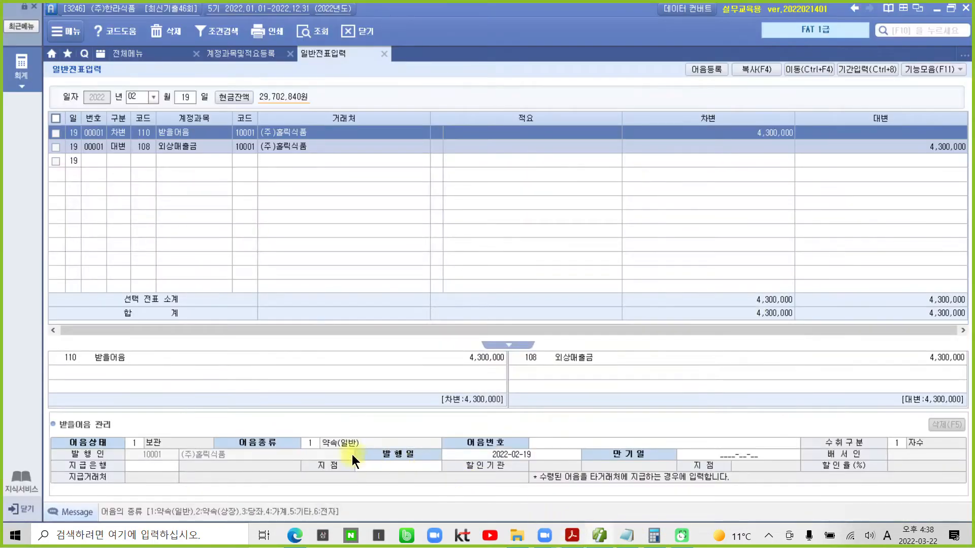
left_click(306, 444)
type("6")
key("Return")
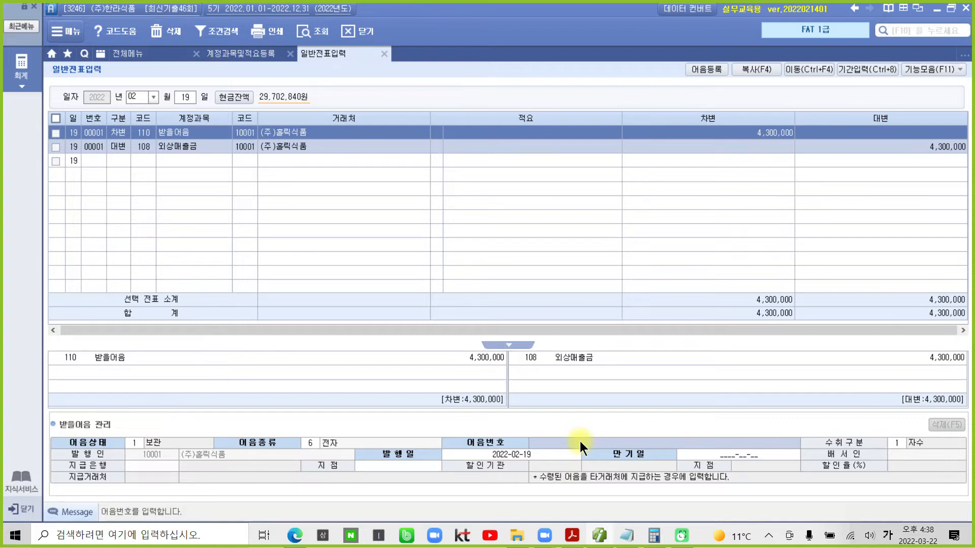
type("004")
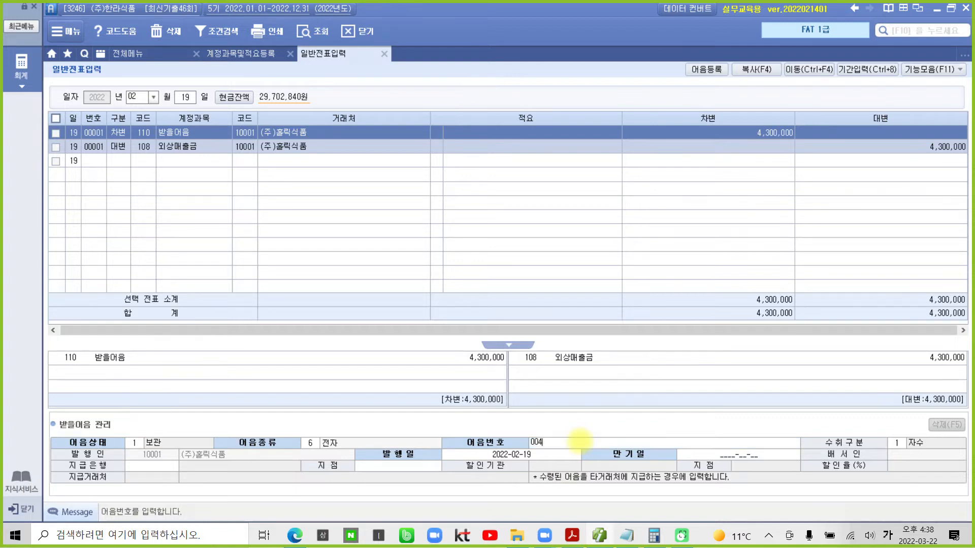
type("20220219123456789")
key("Return")
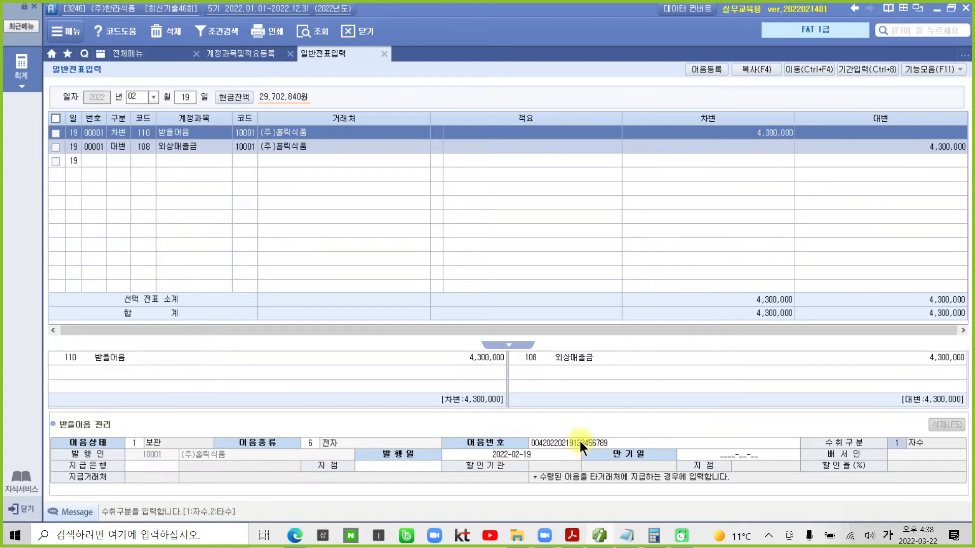
key("Return")
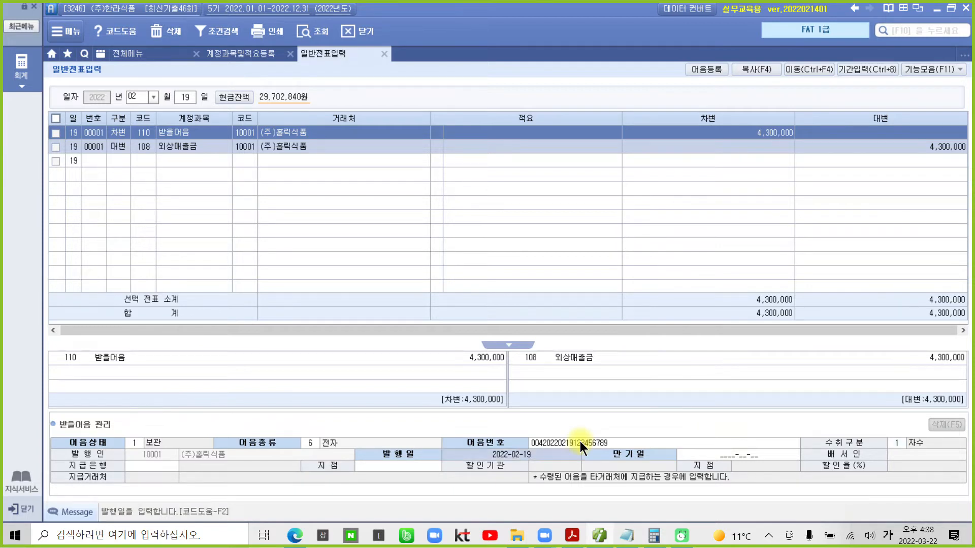
key("Return")
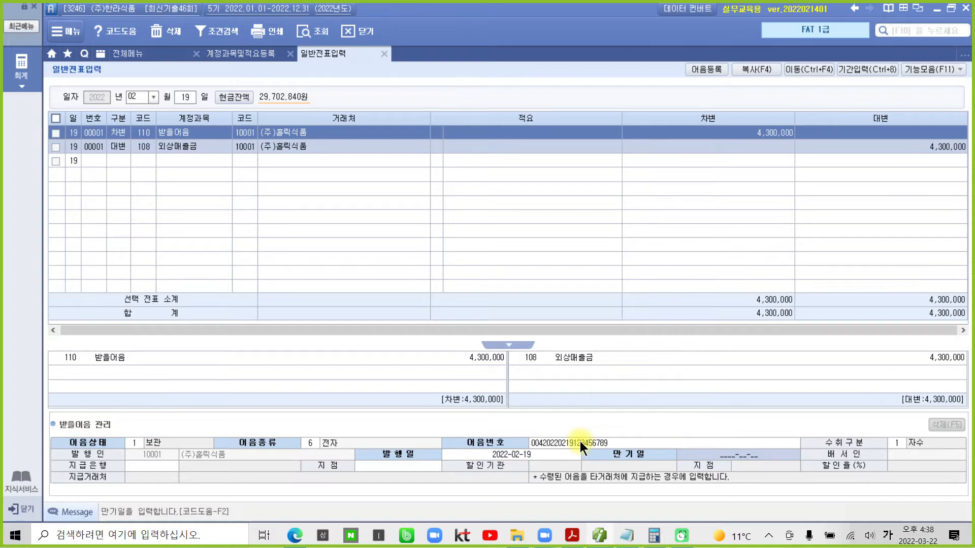
- Set maturity 2022-04-19, paying bank 100 국민은행 and branch 강남지점
mouse_move(654, 535)
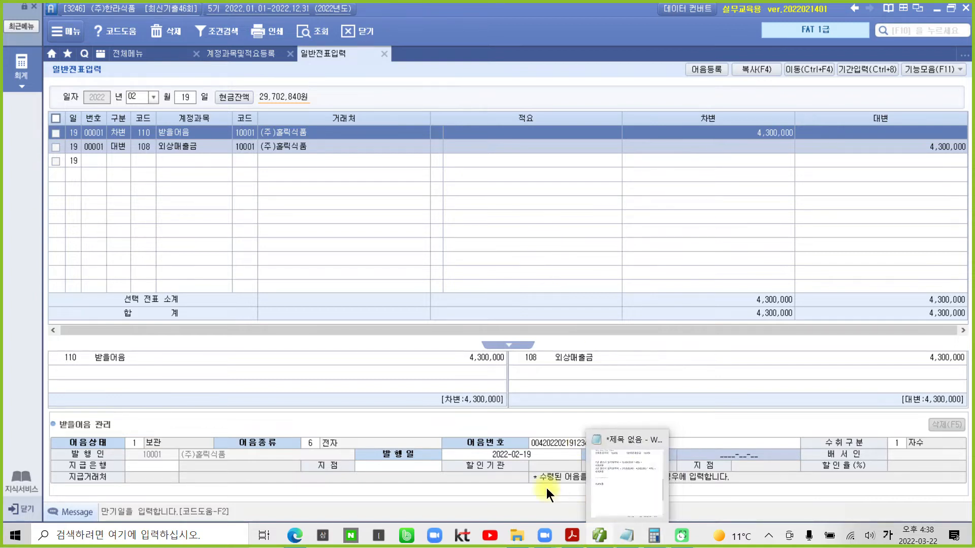
left_click(702, 455)
type("2022-04-19")
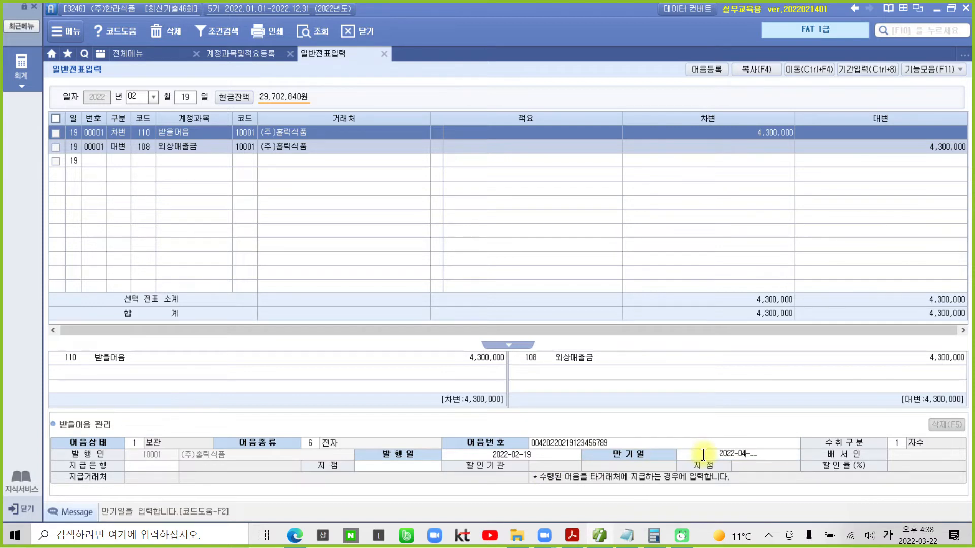
key("Return")
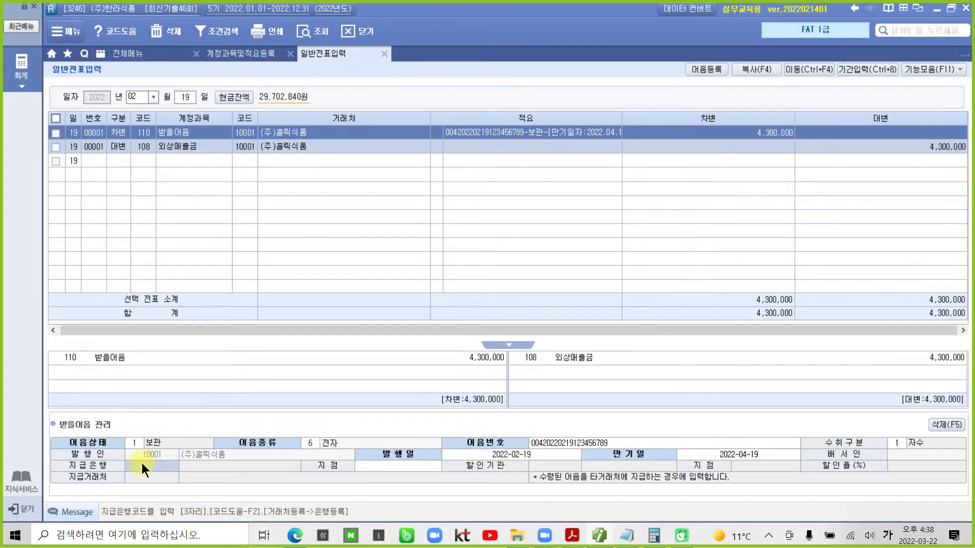
key("F2")
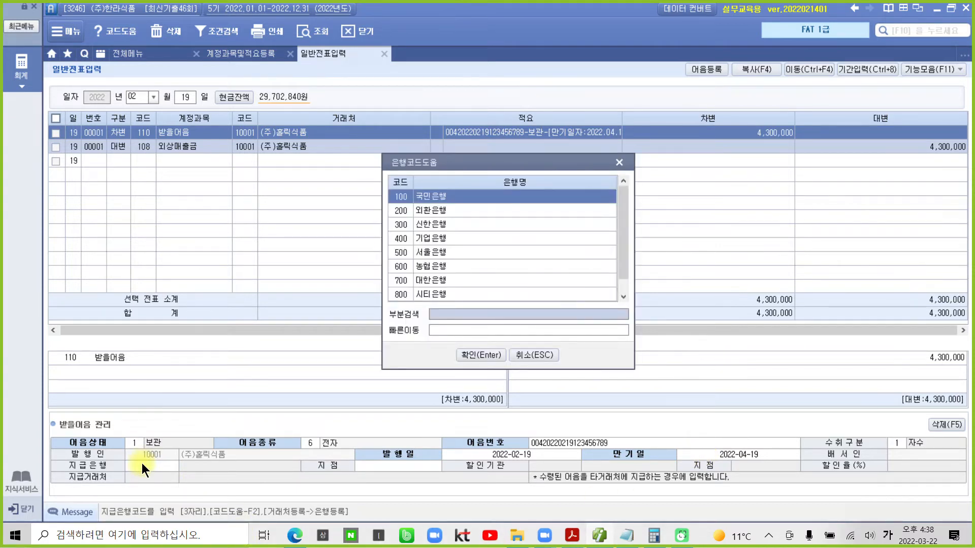
left_click(475, 355)
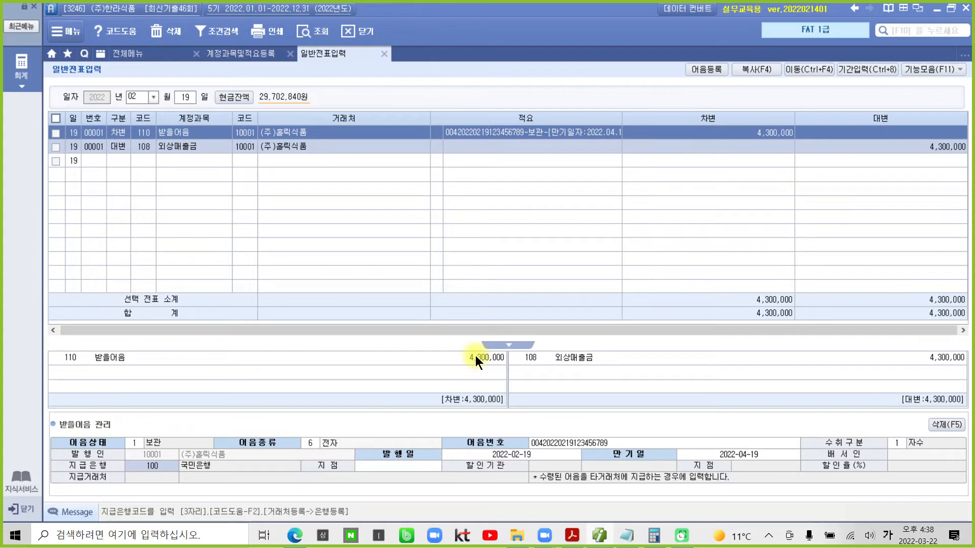
left_click(398, 470)
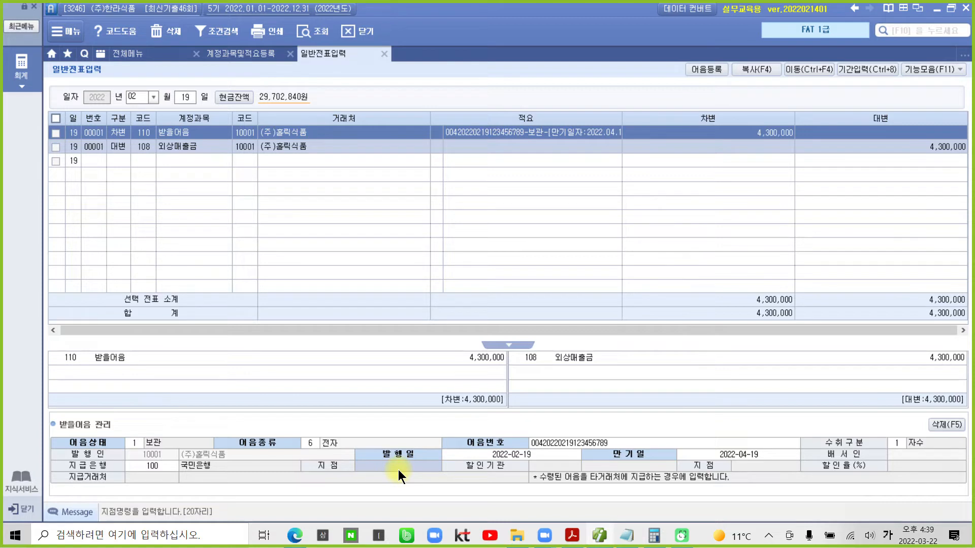
type("강남지점")
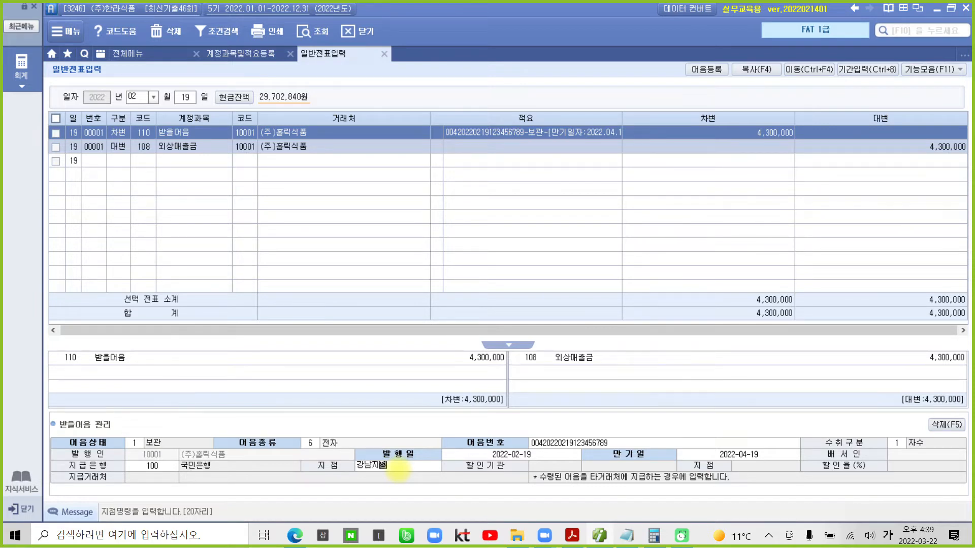
key("Return")
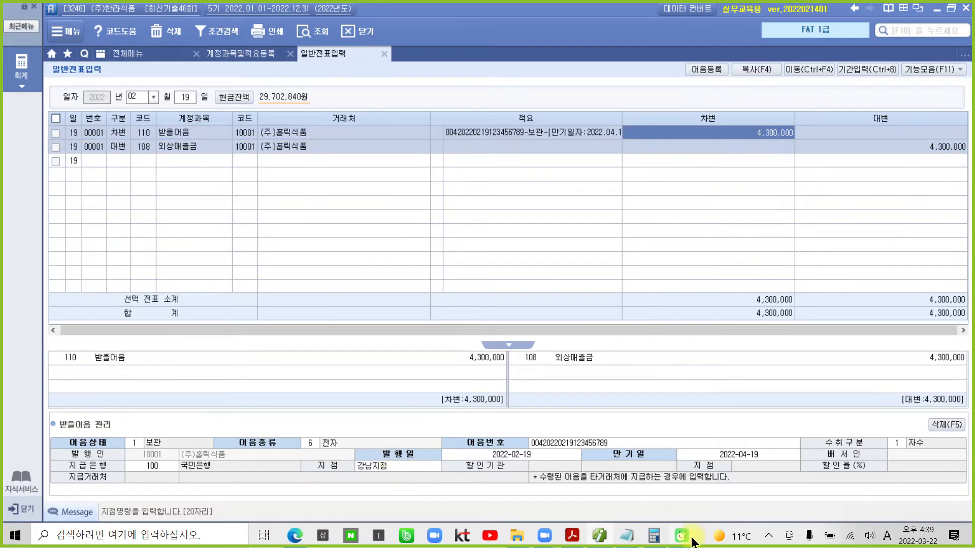
left_click(681, 535)
left_click_drag(427, 121, 630, 149)
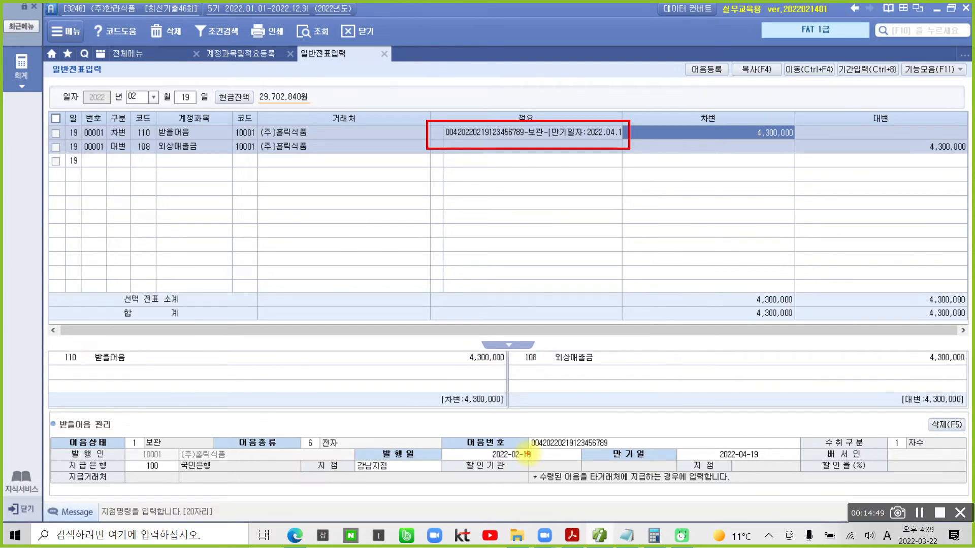
mouse_move(161, 431)
left_mouse_down()
mouse_move(432, 500)
mouse_move(772, 426)
mouse_move(288, 441)
left_mouse_up()
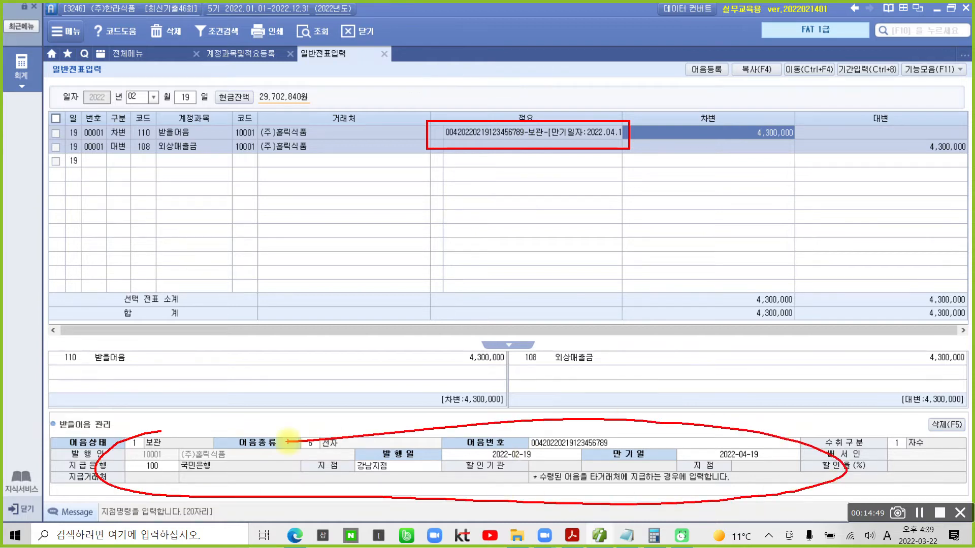
key("Escape")
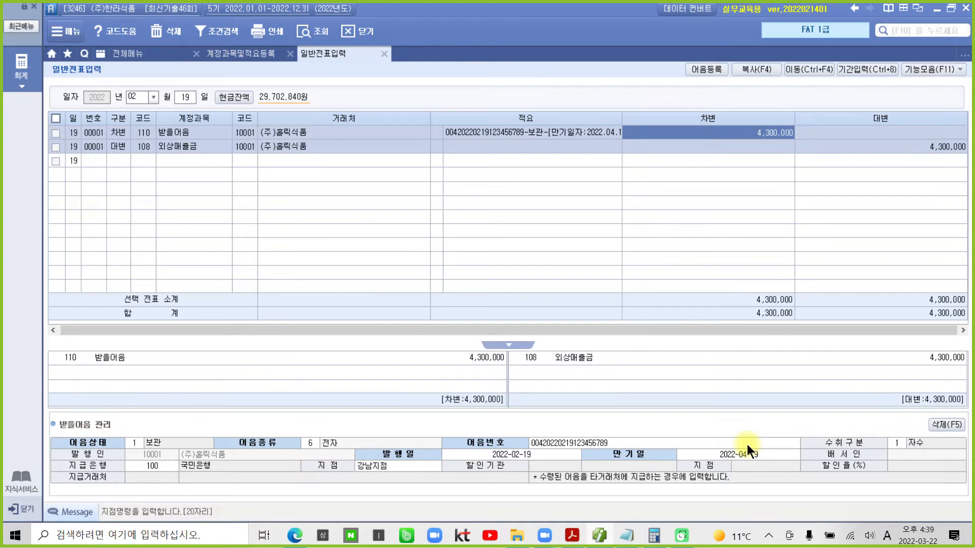
- Pen-mark the fuel slip's 6,000 VAT, 66,000 total, 삼성카드 and key task phrases, then clear the marks
mouse_move(572, 540)
left_click(478, 425)
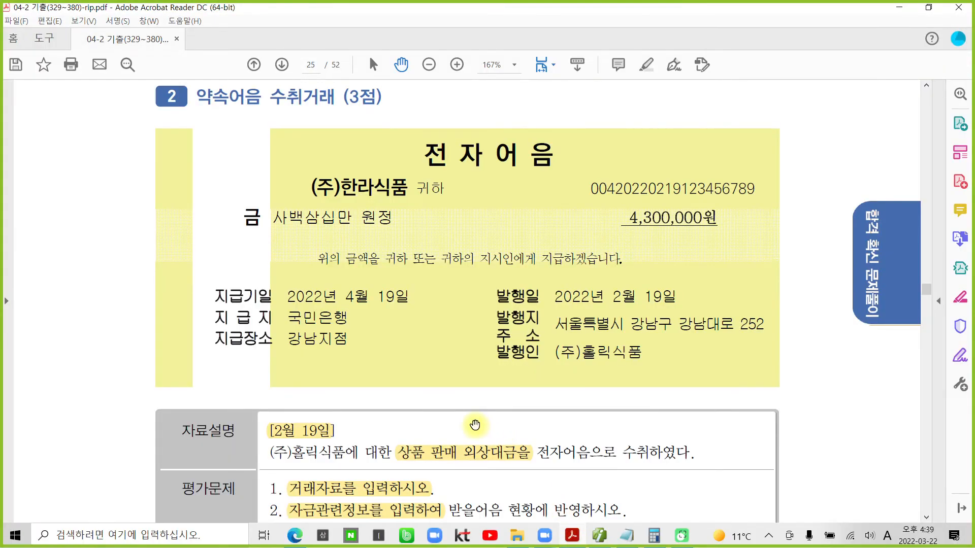
scroll(474, 425, "down", 10)
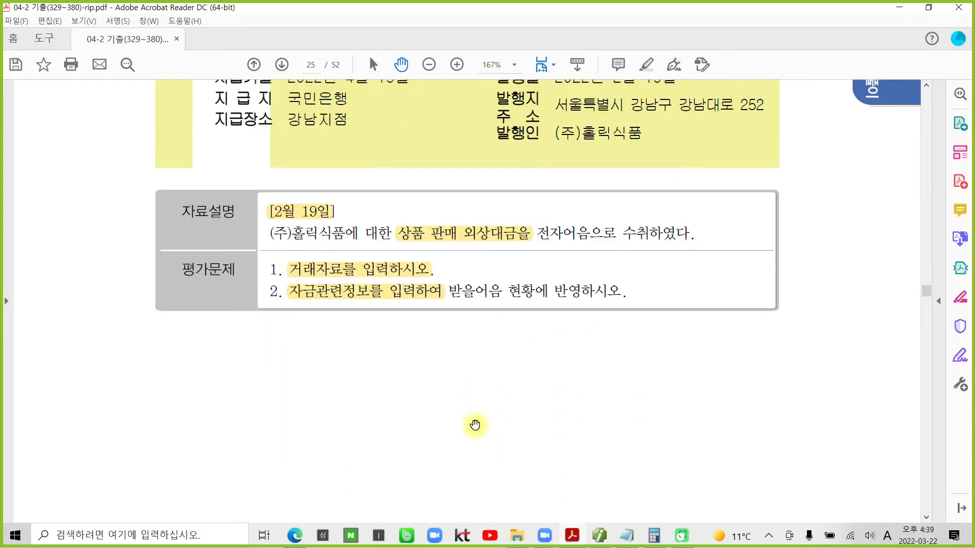
scroll(474, 425, "down", 8)
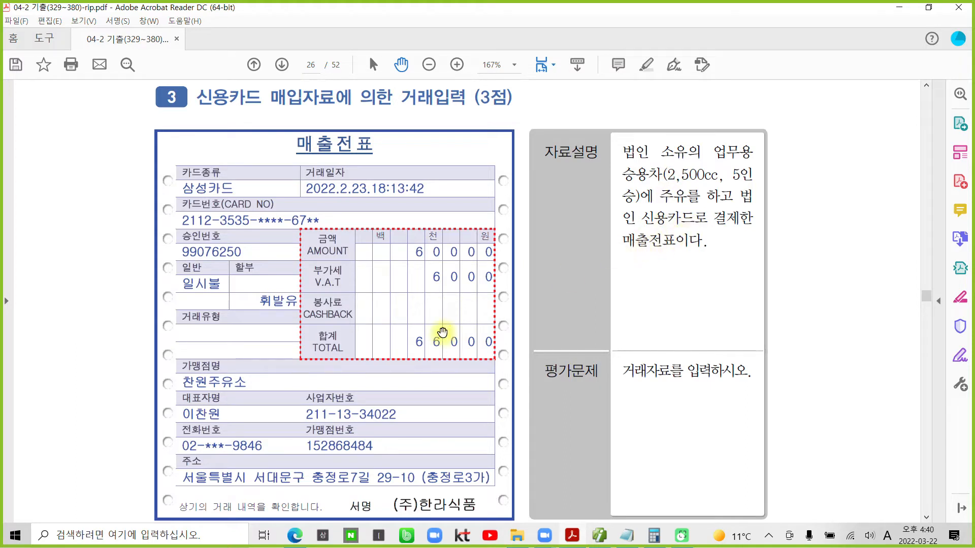
mouse_move(403, 286)
left_mouse_down()
mouse_move(416, 258)
mouse_move(497, 280)
mouse_move(427, 263)
mouse_move(487, 253)
left_mouse_up()
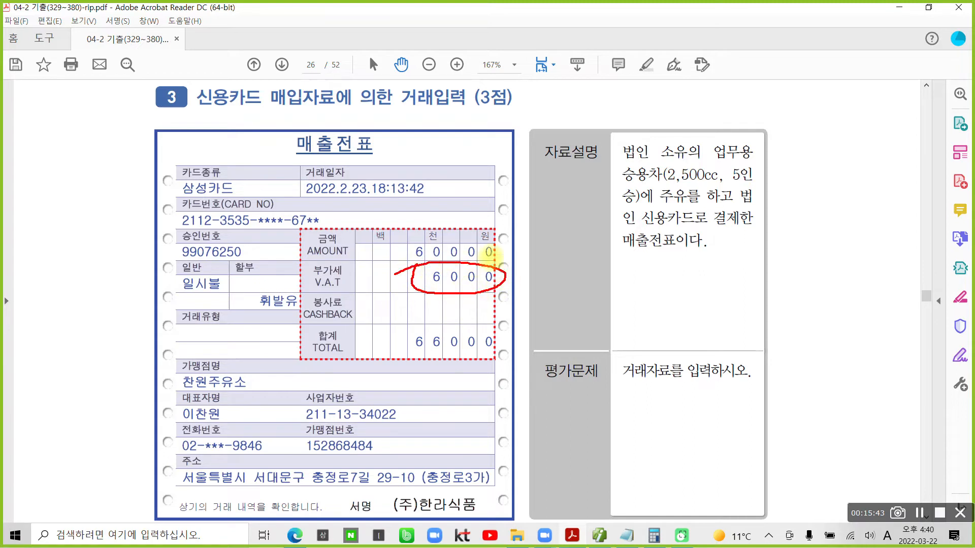
left_click_drag(622, 178, 741, 178)
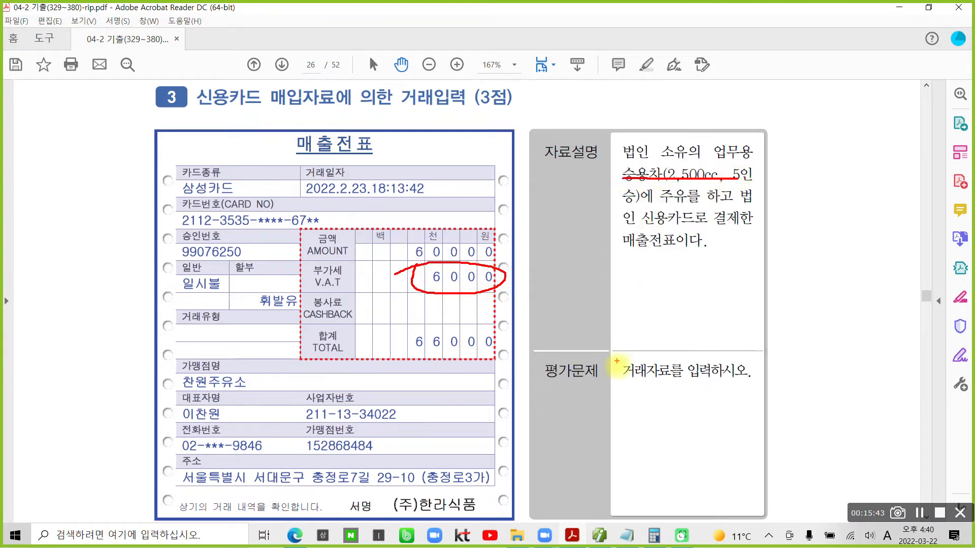
left_click_drag(625, 386, 725, 389)
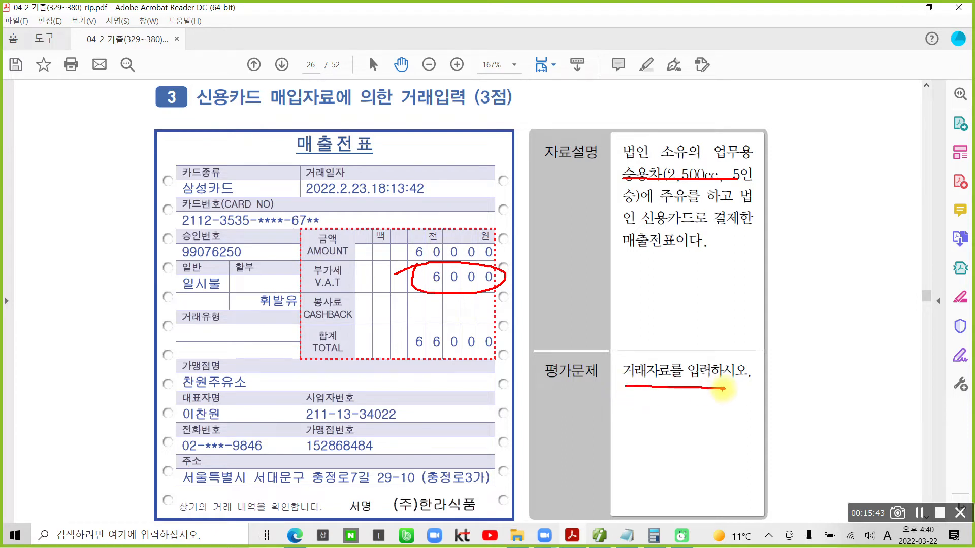
mouse_move(455, 320)
left_mouse_down()
mouse_move(388, 344)
mouse_move(515, 367)
mouse_move(487, 315)
mouse_move(401, 352)
left_mouse_up()
left_click_drag(646, 228, 737, 223)
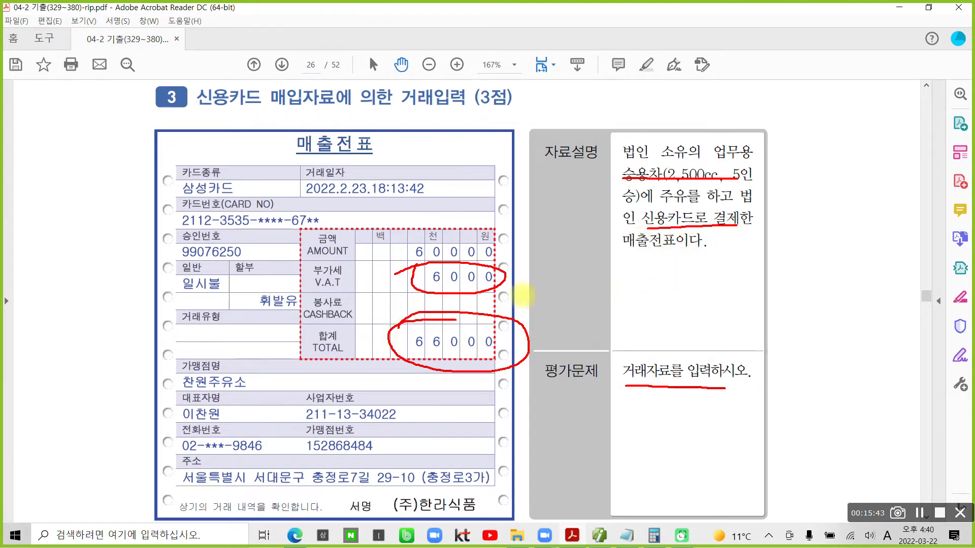
mouse_move(195, 168)
left_mouse_down()
mouse_move(170, 195)
mouse_move(251, 183)
mouse_move(191, 176)
left_mouse_up()
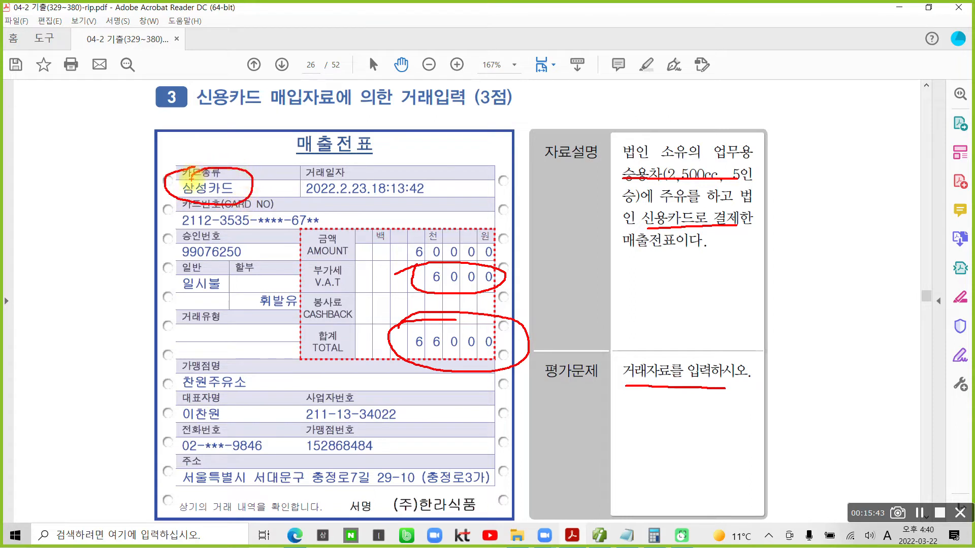
key("Escape")
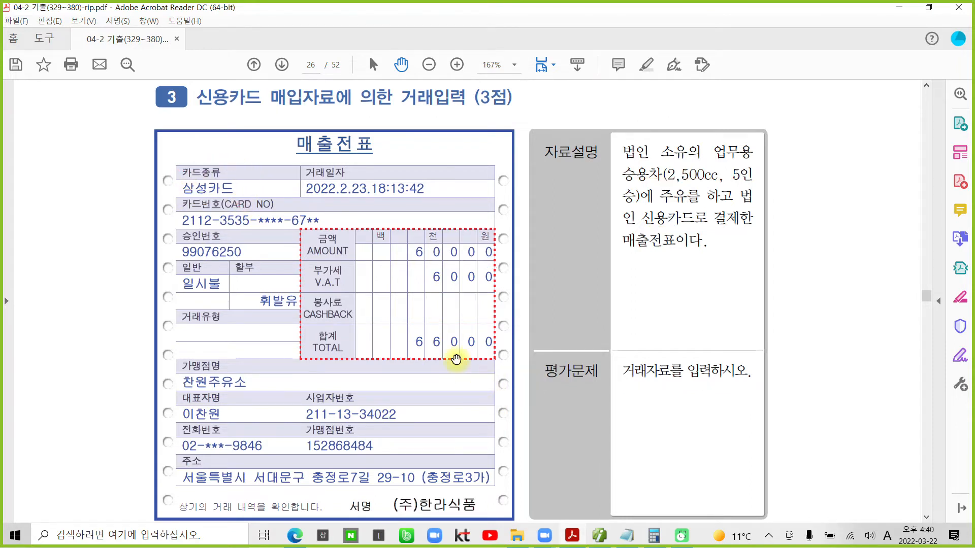
- Highlight the transaction date 2022.2.23 in yellow and return to Smart A
left_click_drag(368, 198, 308, 194)
right_click(327, 191)
left_click(391, 226)
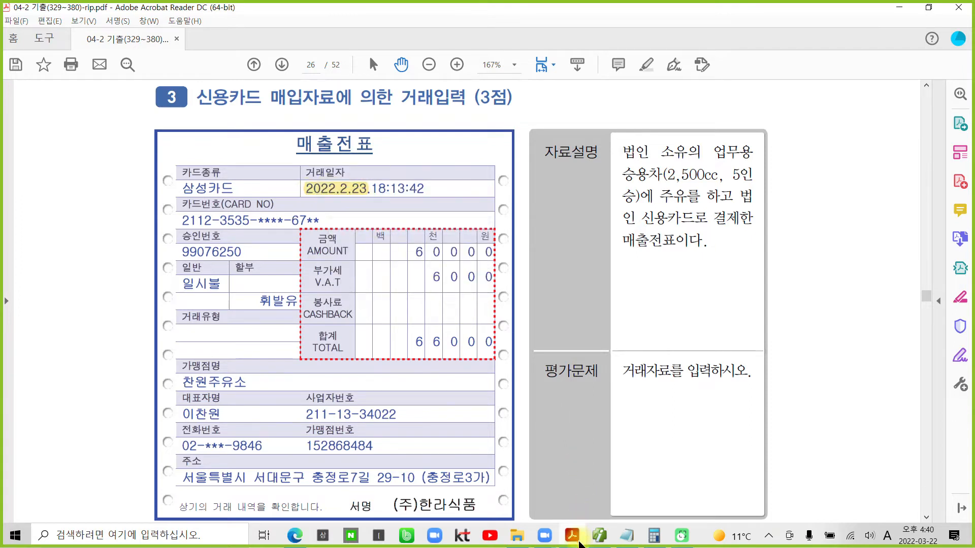
mouse_move(600, 543)
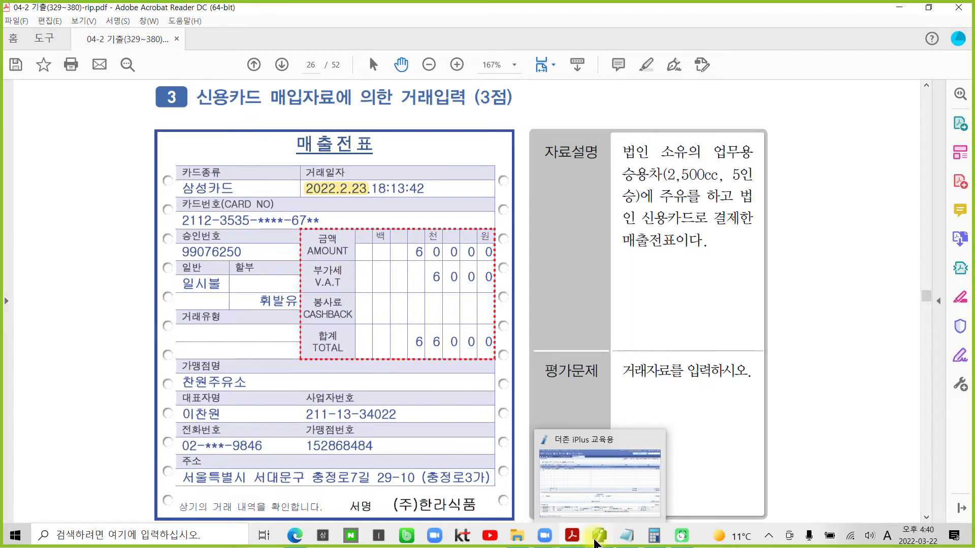
left_click(598, 541)
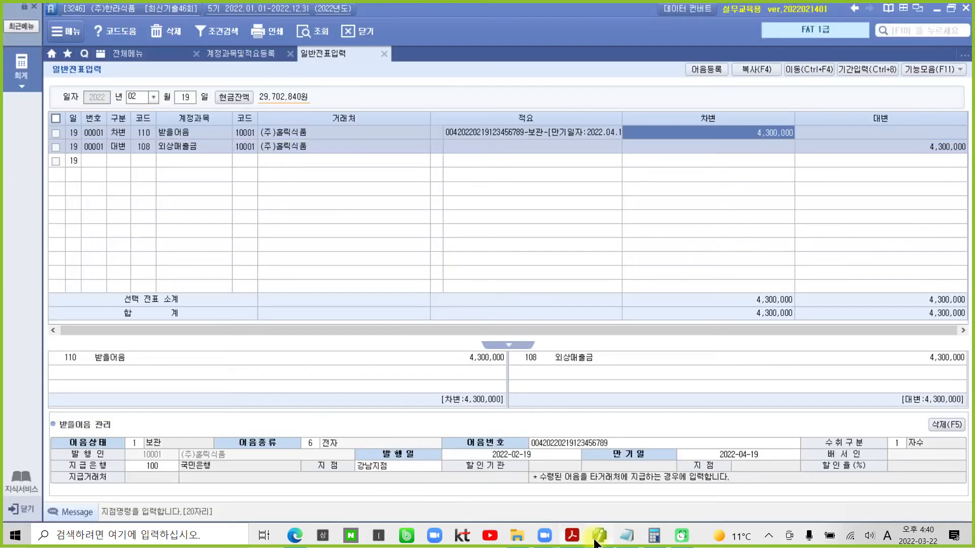
- Enter day 23 and a debit line of 822 차량유지비 for 66,000
left_click(183, 96)
type("23")
key("Return")
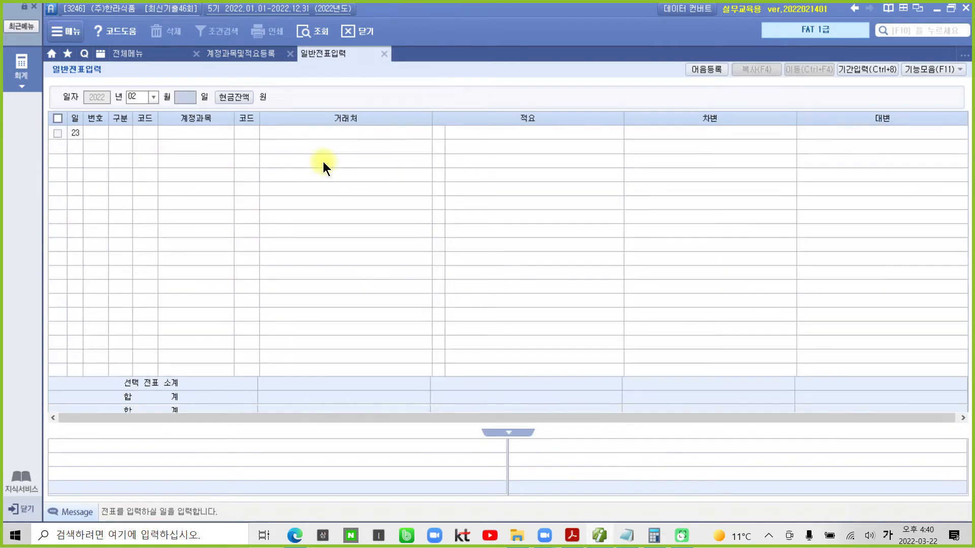
type("3")
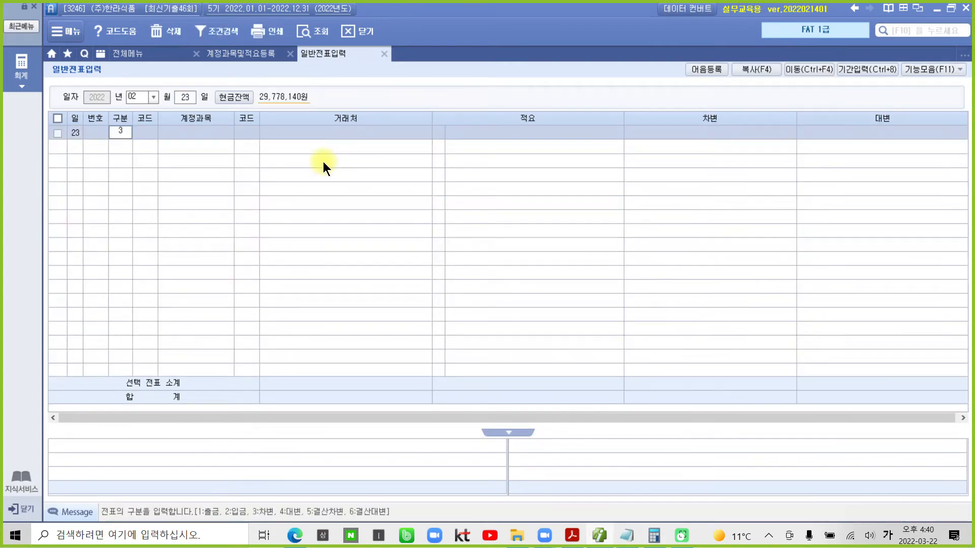
key("Return")
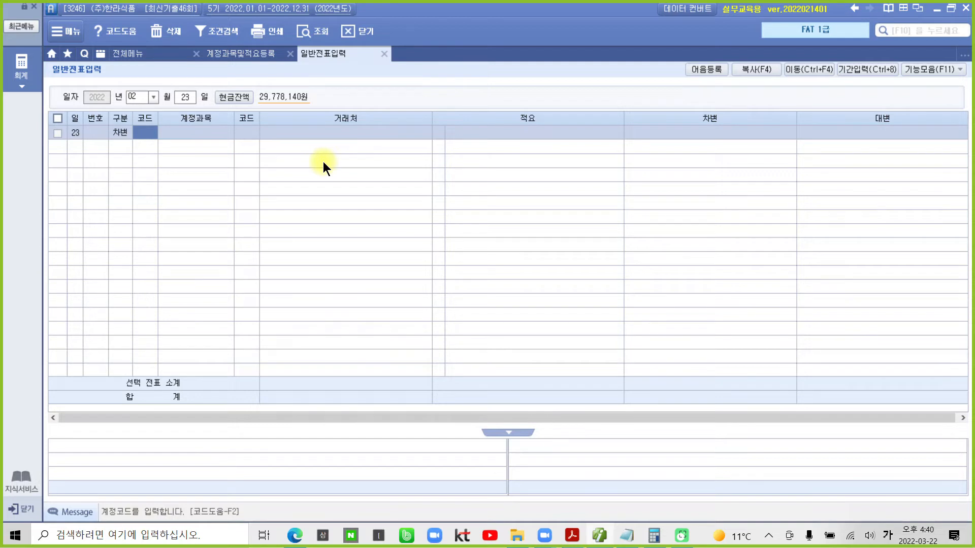
type("차량")
key("Return")
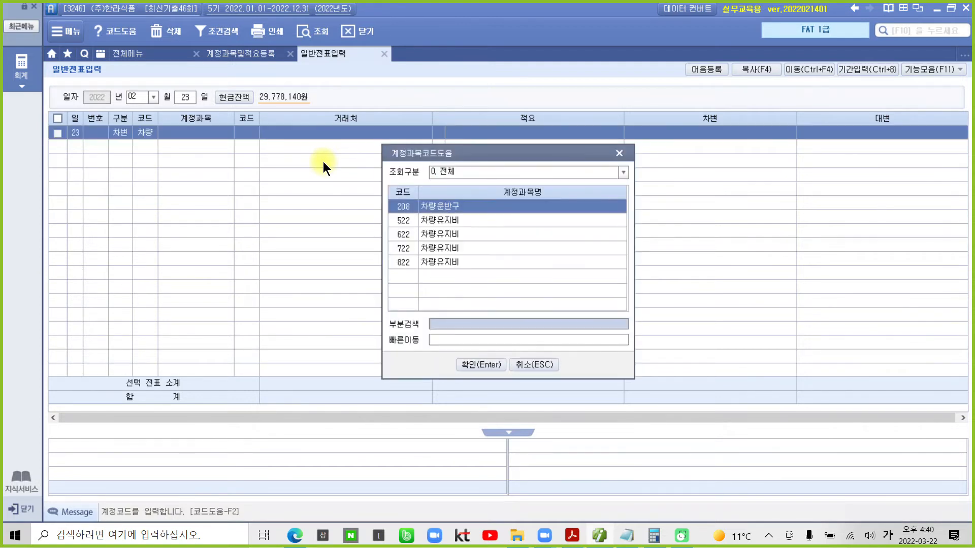
key("Down")
key("Down")
key("Down")
key("Down")
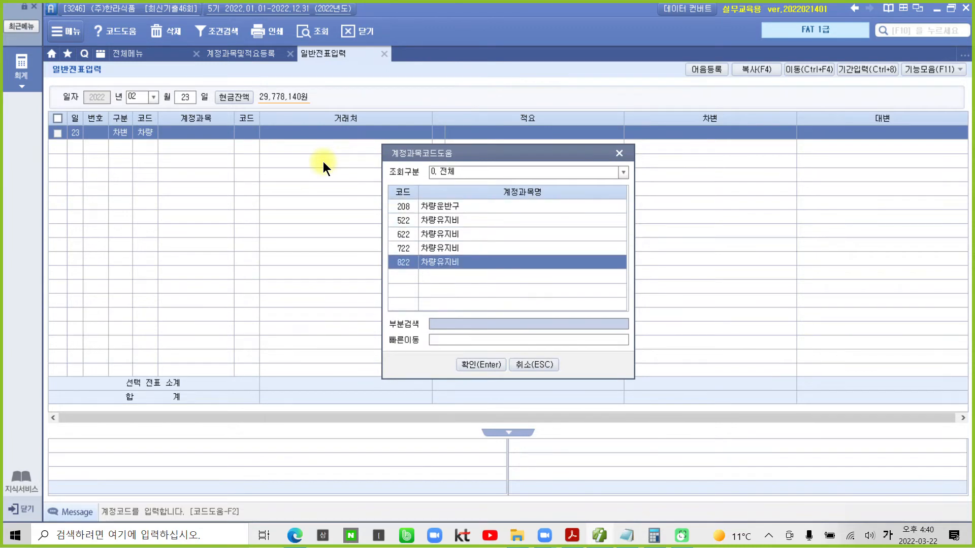
key("Return")
key("Return")
key("Return")
key("Return")
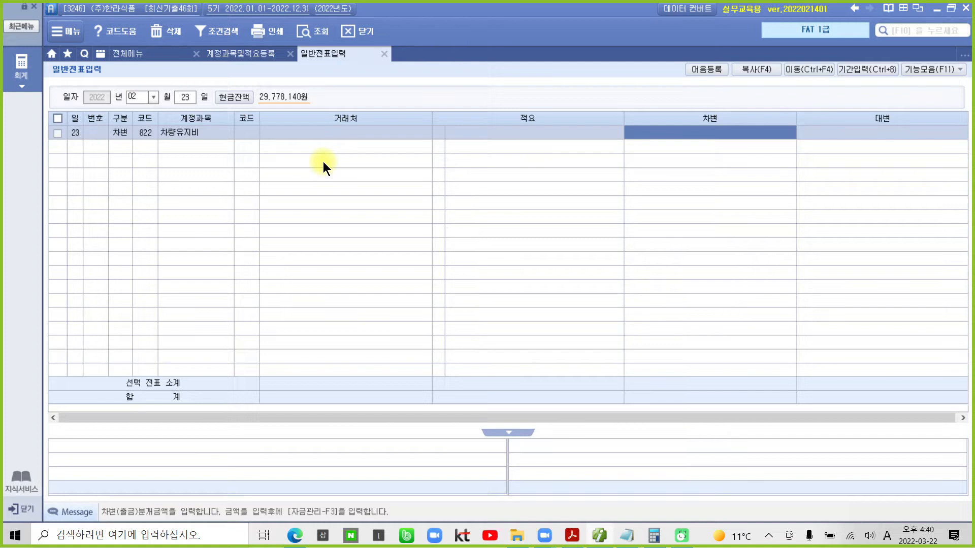
type("660000")
key("Return")
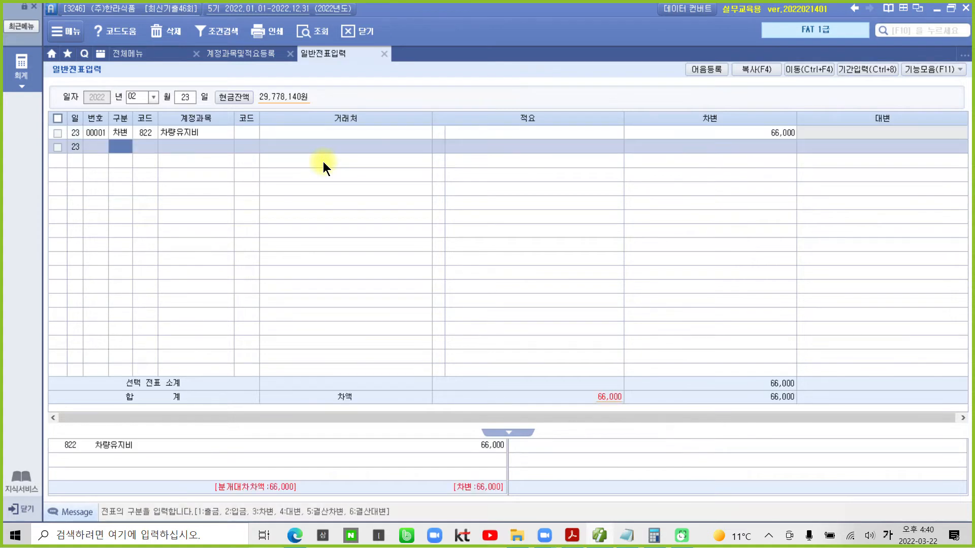
- Add the credit line 253 미지급금 with customer 99601 삼성카드 for 66,000
type("4")
type("253")
key("Return")
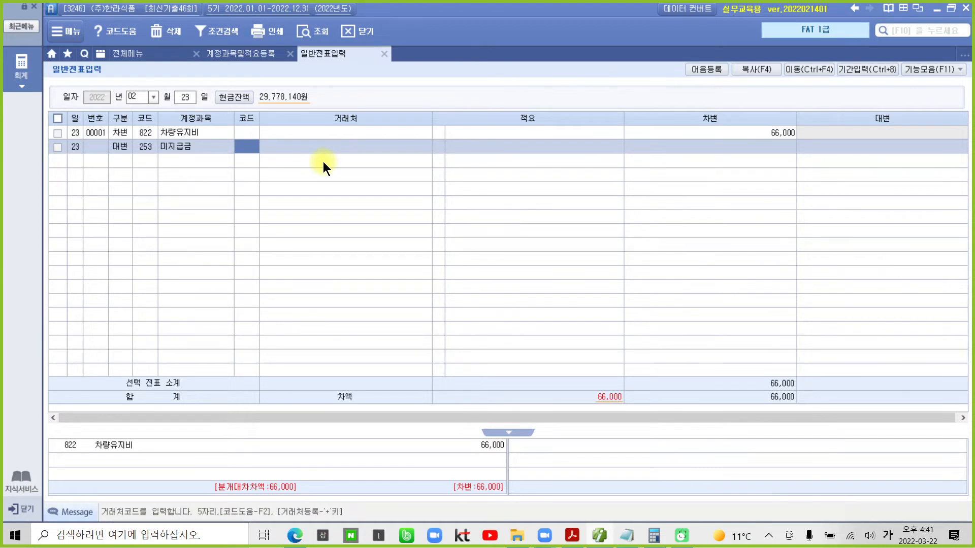
type("99601")
key("Return")
key("Return")
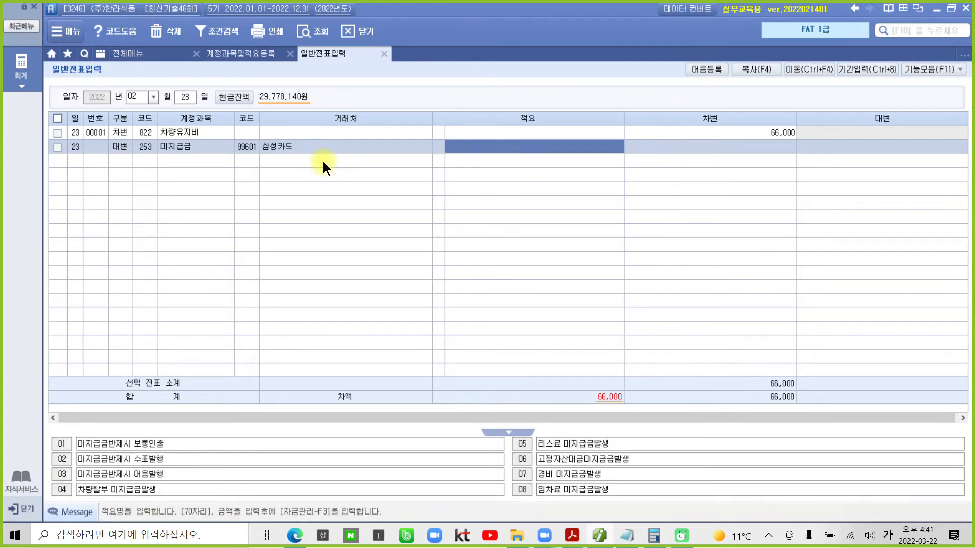
key("Return")
type("660000")
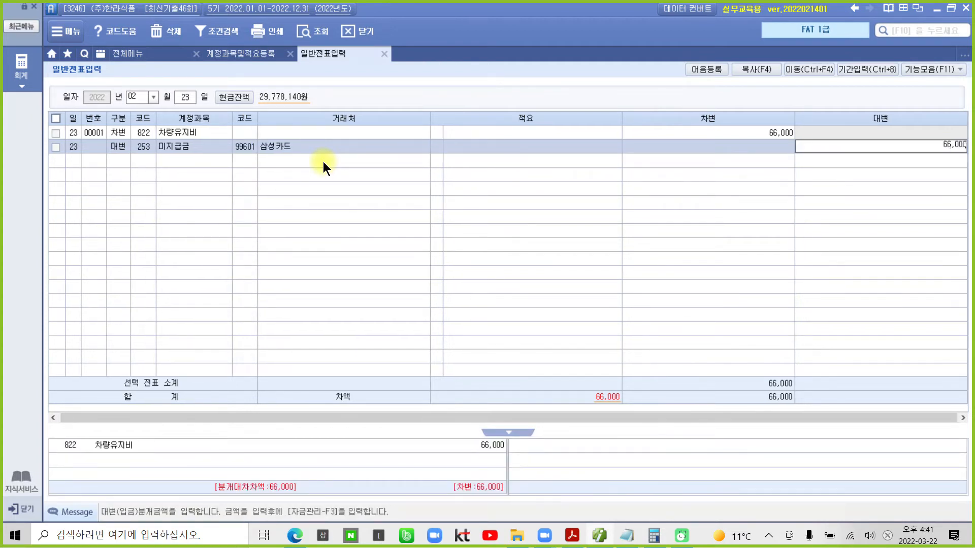
key("Return")
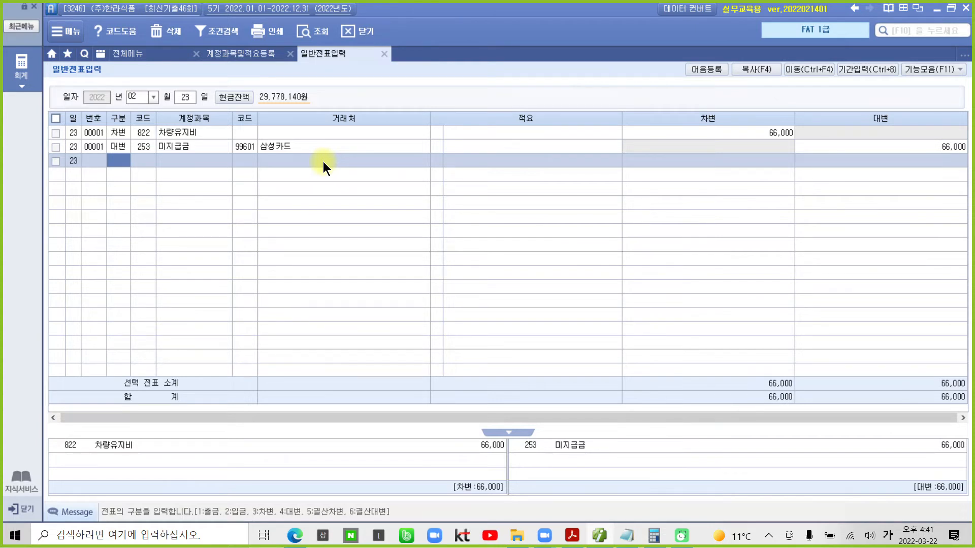
left_click(290, 146)
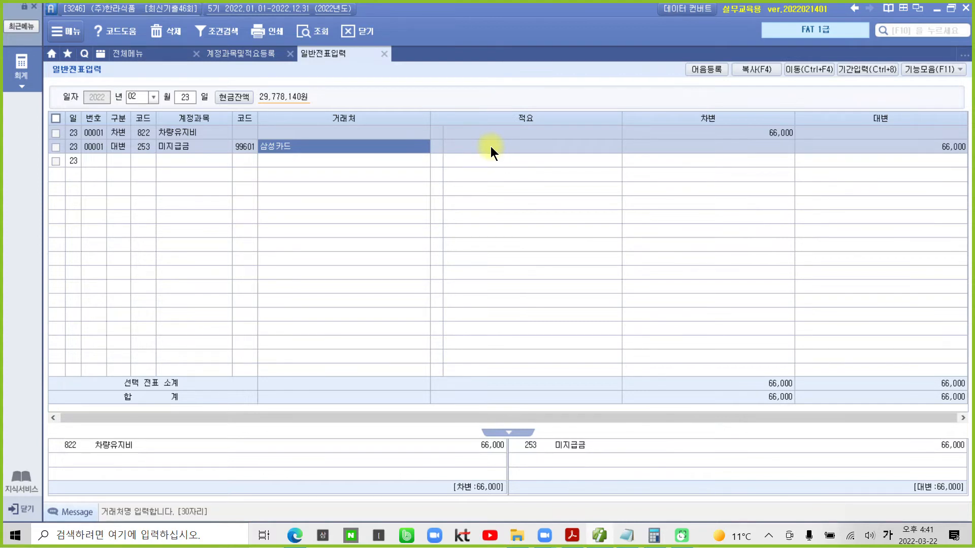
left_click(573, 535)
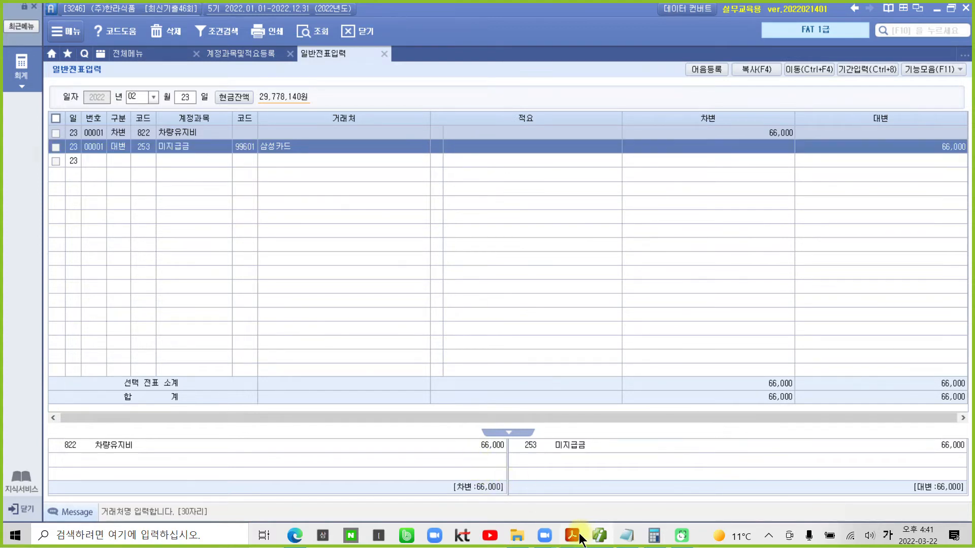
- Highlight the February salary health insurance phrase and the word 보통예금 in the next task
scroll(407, 405, "down", 6)
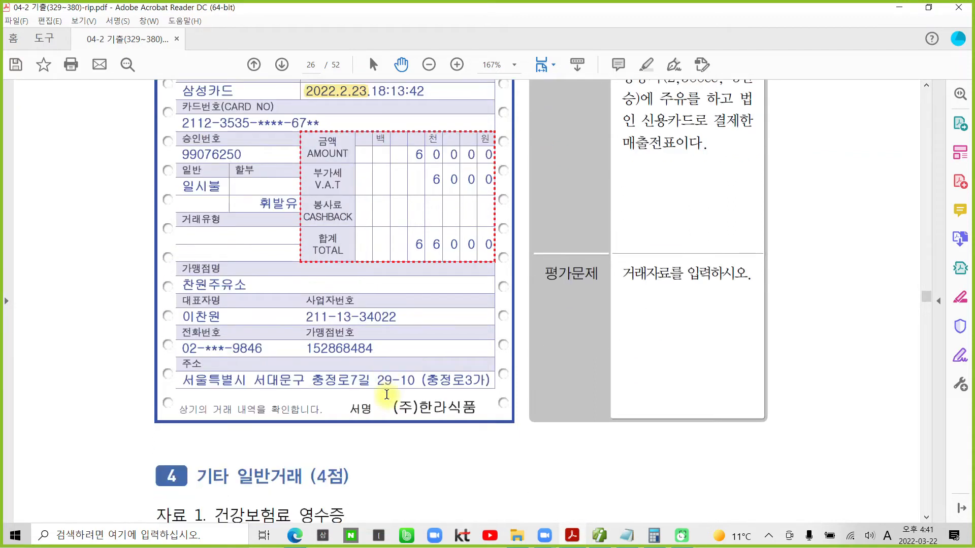
scroll(385, 396, "down", 3)
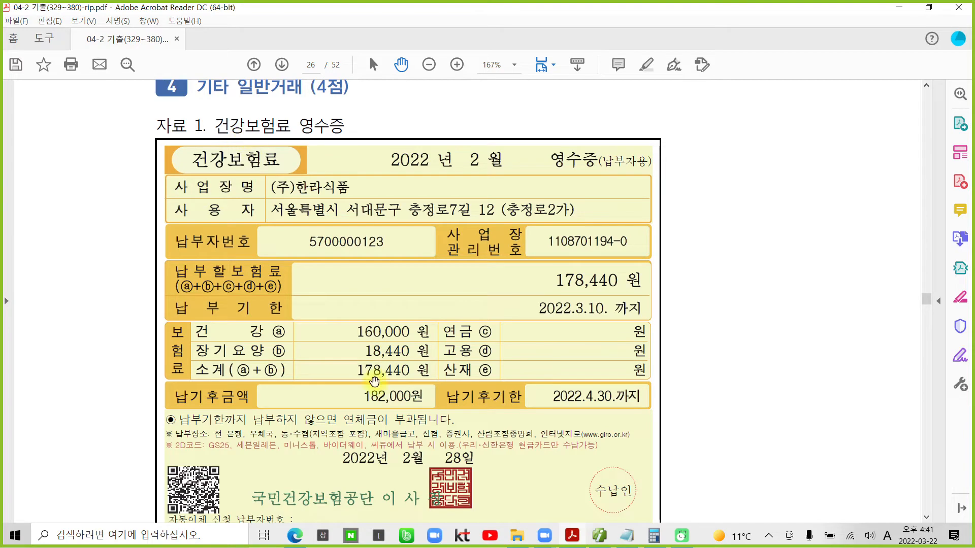
scroll(373, 383, "down", 2)
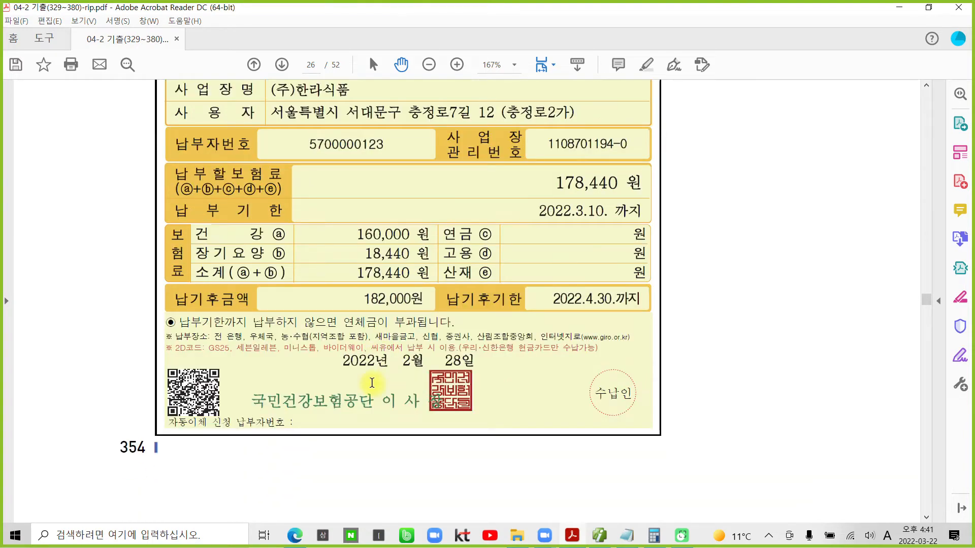
scroll(372, 389, "down", 10)
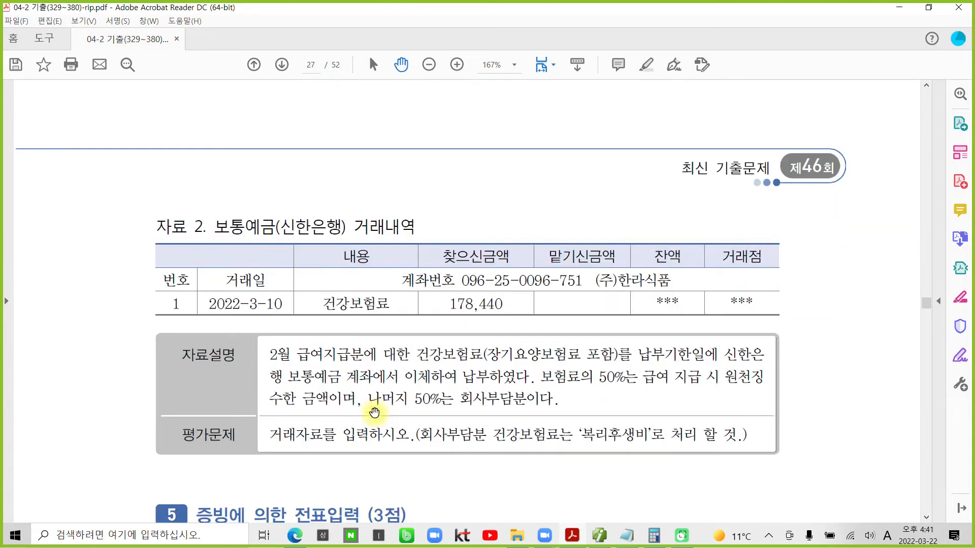
scroll(375, 412, "down", 1)
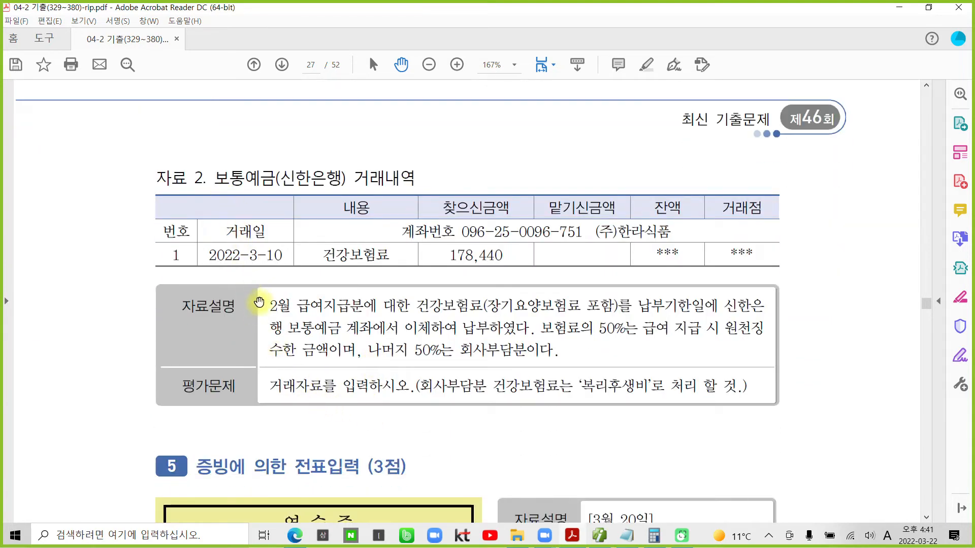
left_click_drag(271, 308, 482, 307)
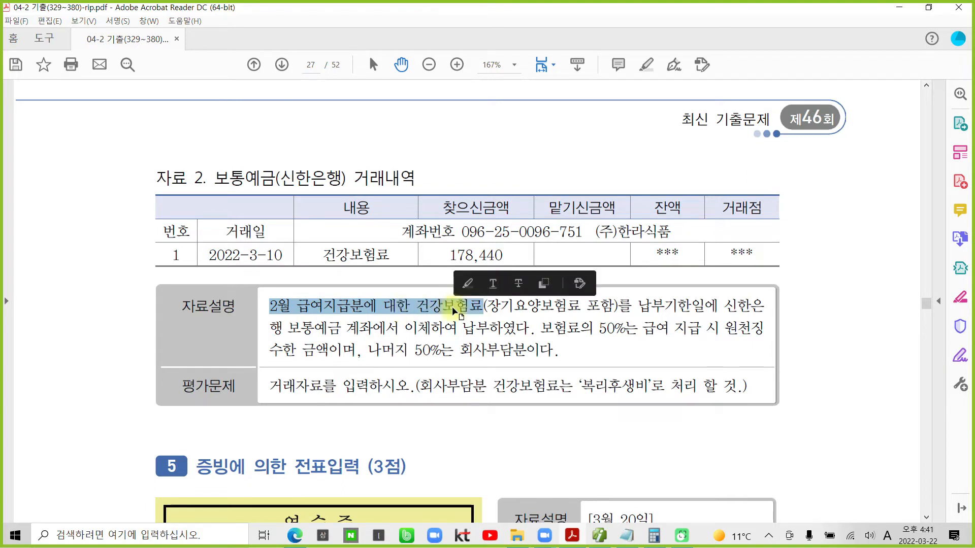
right_click(455, 311)
left_click(483, 346)
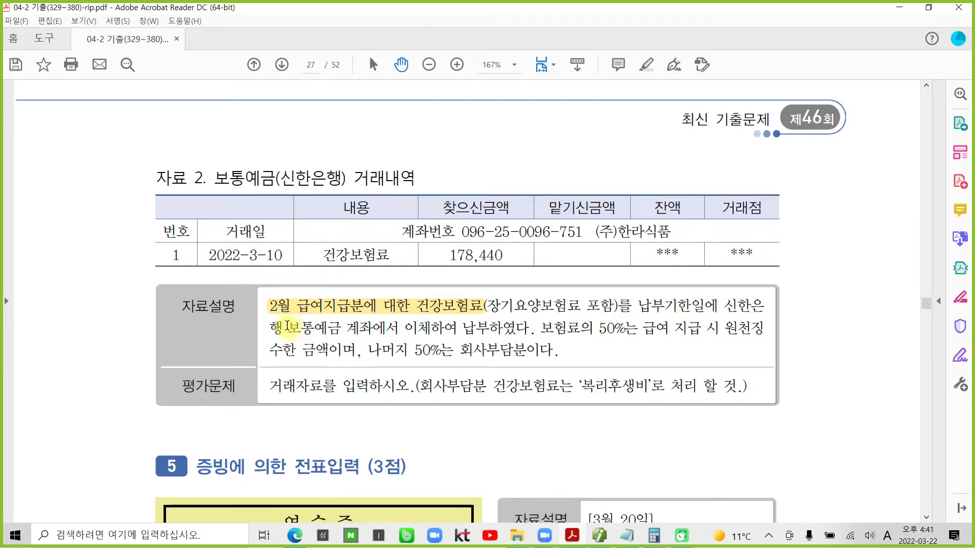
left_click_drag(289, 326, 341, 329)
right_click(342, 329)
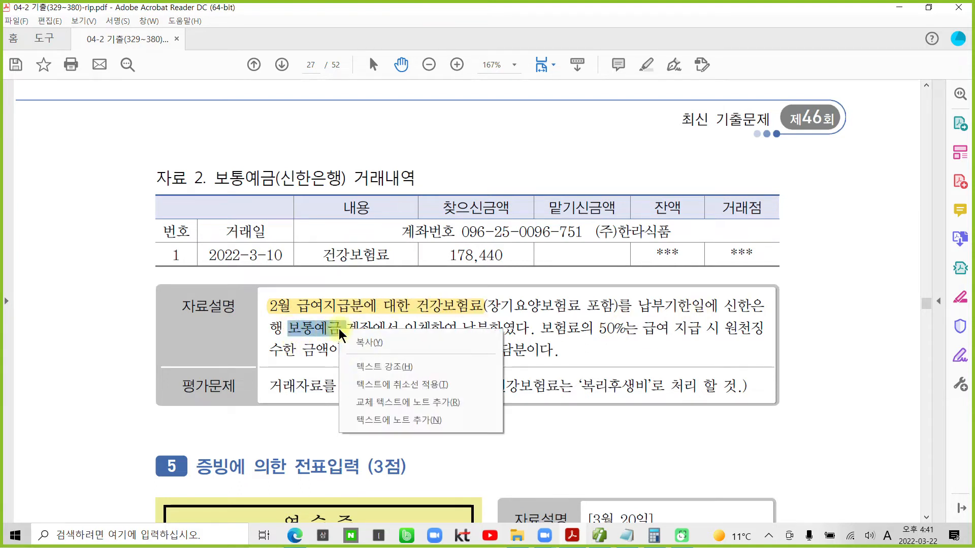
left_click(376, 367)
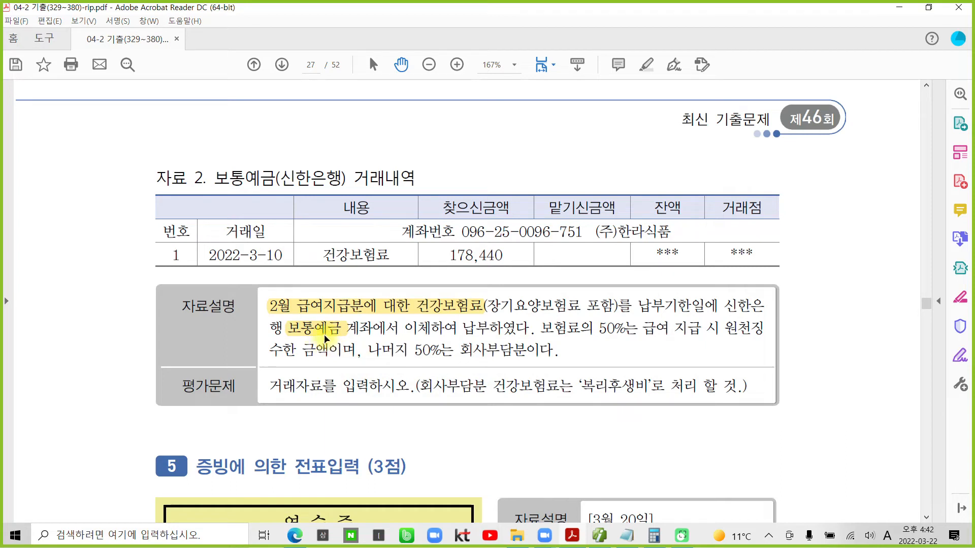
- Highlight the sentences about the withheld 50% and the company's 50% share
left_click_drag(541, 329, 339, 350)
right_click(328, 351)
left_click(349, 384)
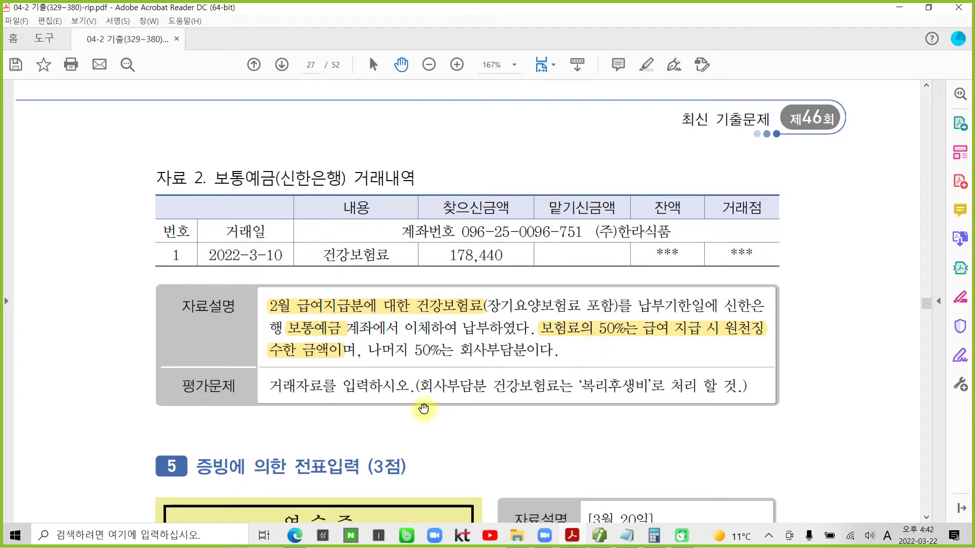
left_click_drag(374, 349, 555, 350)
right_click(474, 352)
left_click(498, 387)
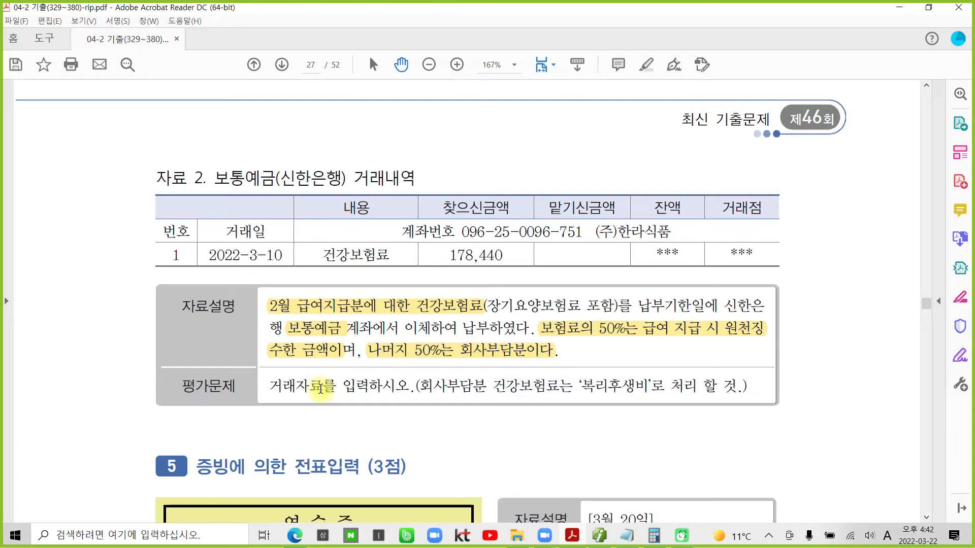
left_click_drag(422, 388, 559, 388)
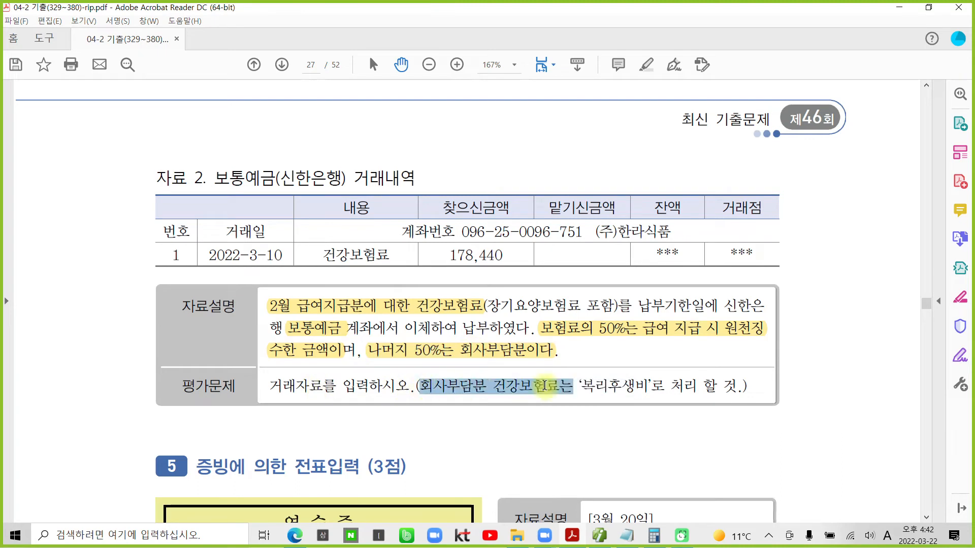
left_click(581, 387)
- Highlight 복리후생비 and the date 2022-3-10, then return to the voucher screen
left_click_drag(621, 391, 640, 388)
right_click(640, 388)
left_click(683, 429)
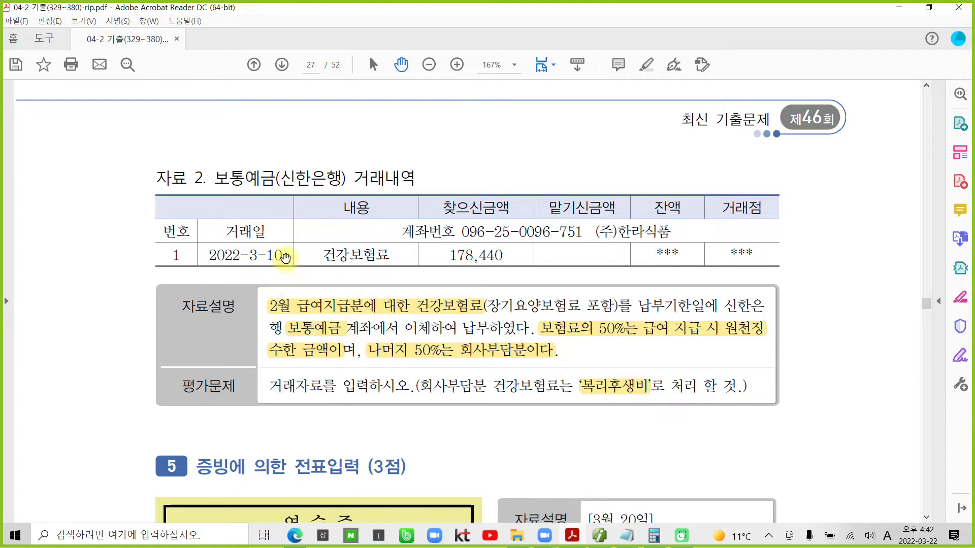
left_click_drag(286, 255, 208, 255)
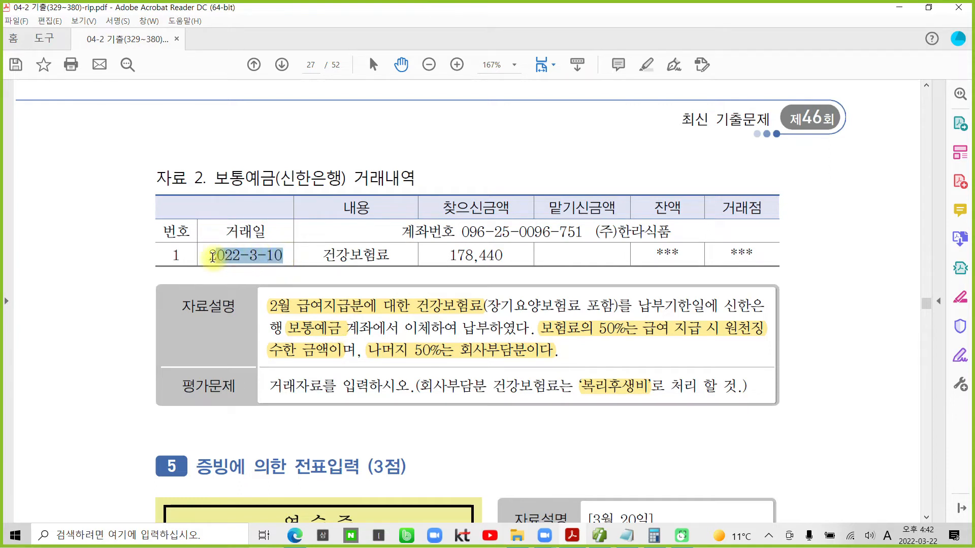
right_click(268, 258)
left_click(315, 291)
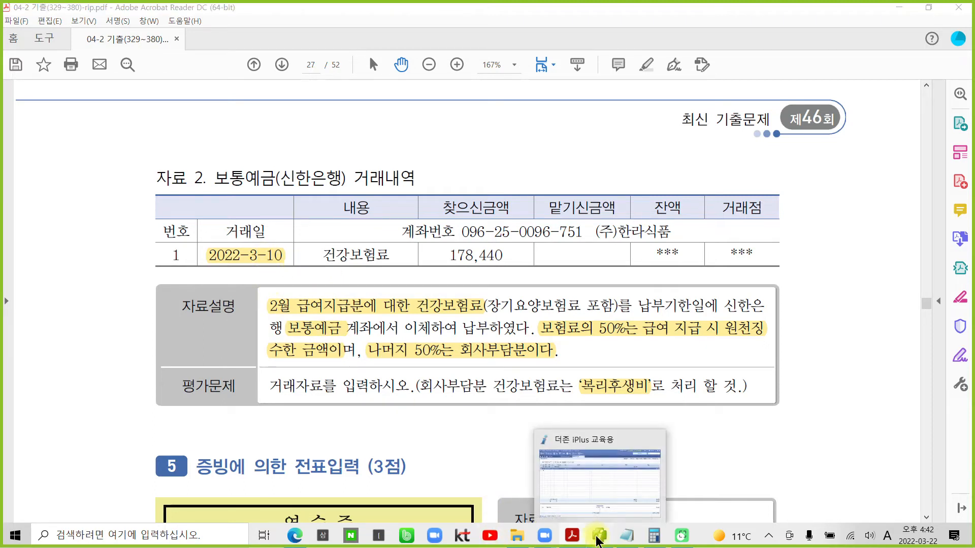
left_click(599, 538)
- Enter 03/10 with a credit of 178,440 to 103 보통예금, counterparty 98002 신한은행(보통)
left_click(140, 101)
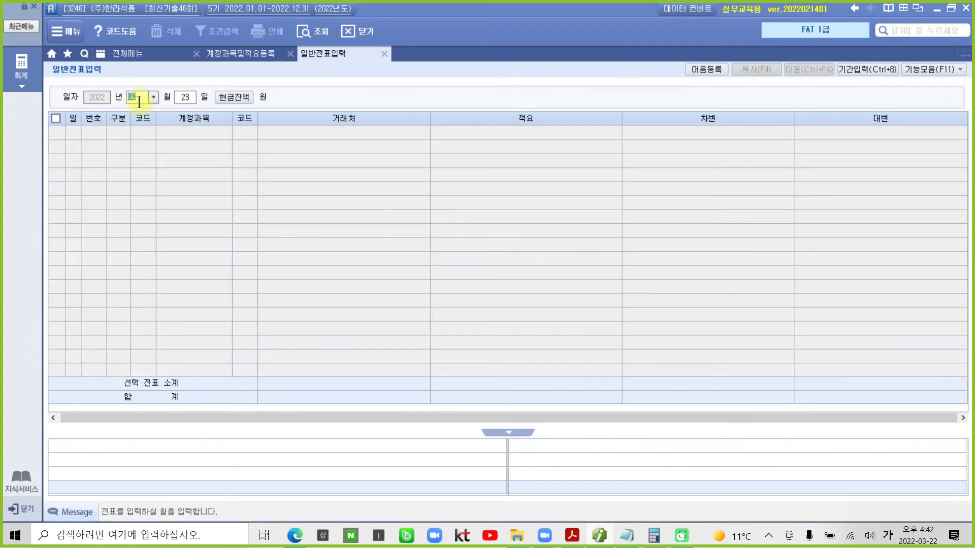
type("0310")
key("Return")
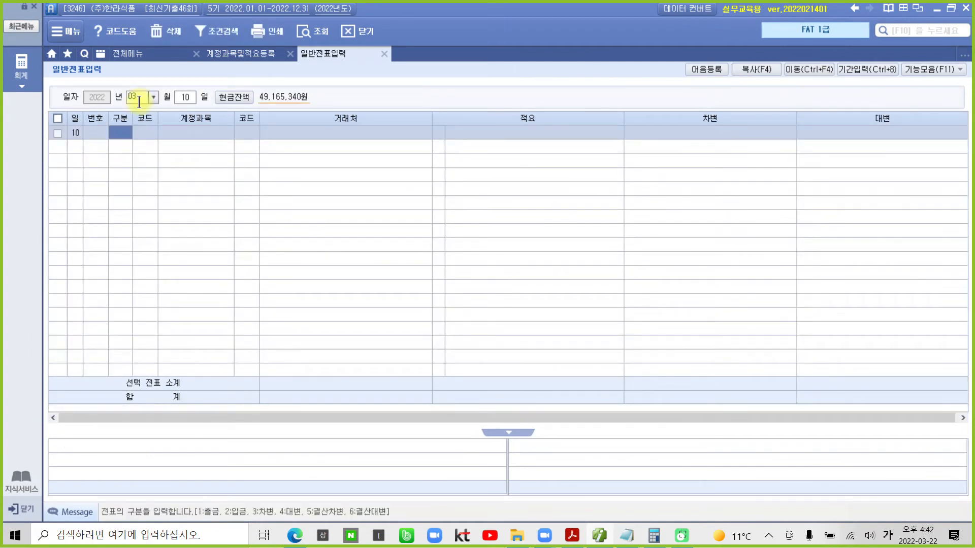
type("4")
key("Return")
type("103")
key("Return")
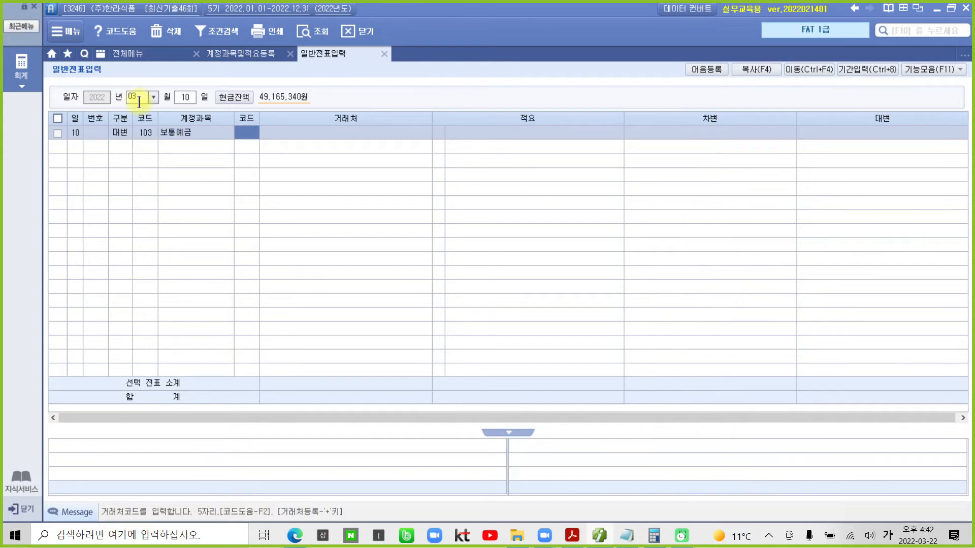
type("98002")
key("Return")
key("Return")
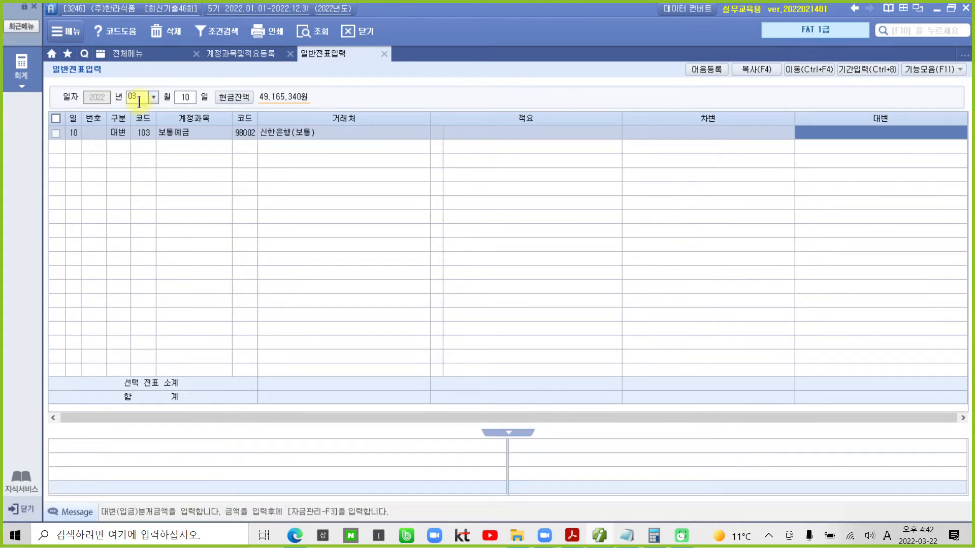
type("178440")
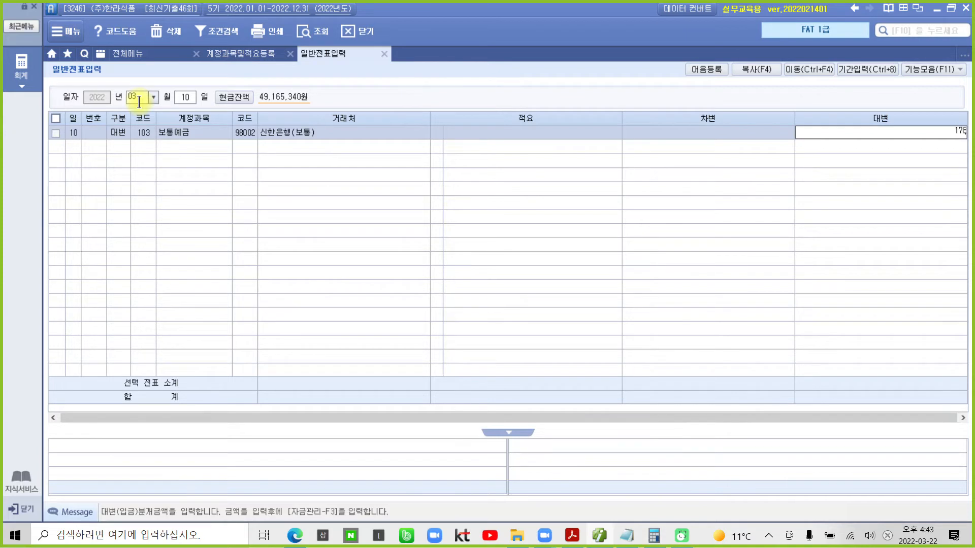
key("Return")
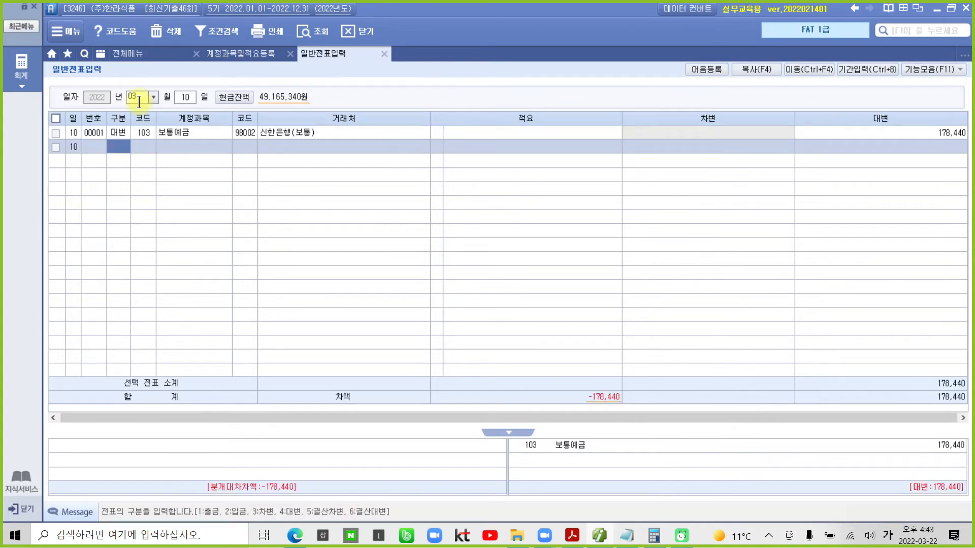
- Start a debit line for 254 예수금 using the account lookup
type("3")
type("예수")
key("Return")
key("Return")
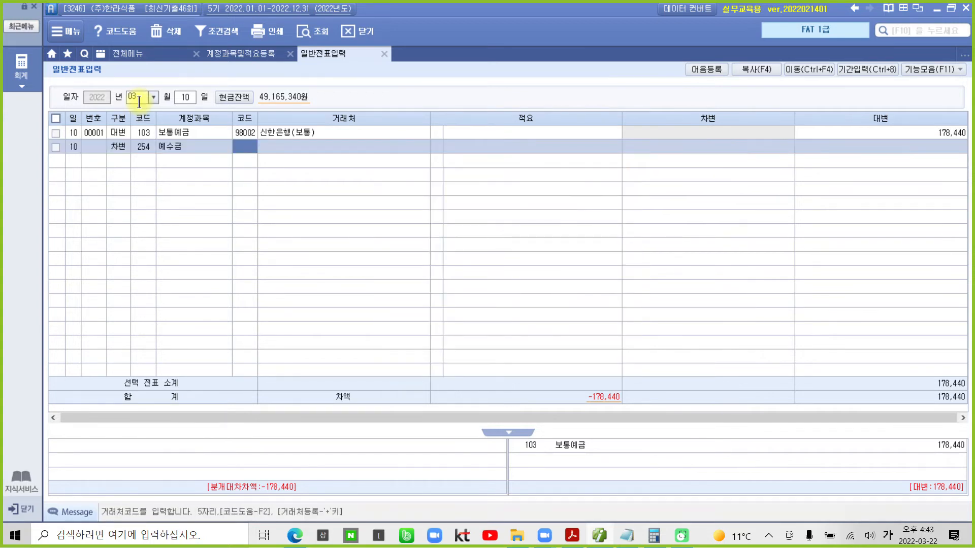
key("Return")
key("Return")
key("Return")
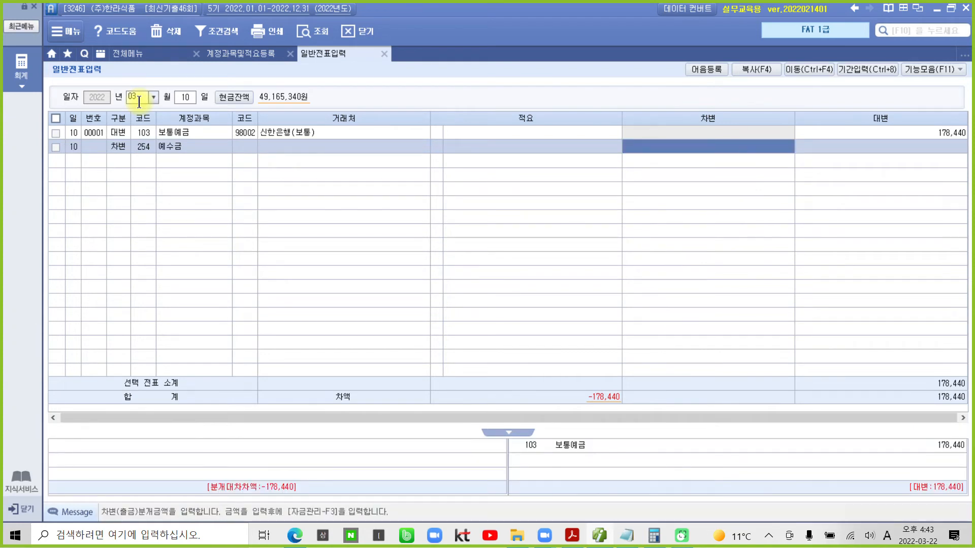
- Halve 178,440 in the Calculator and enter 89,220 as the 예수금 debit
left_click(654, 535)
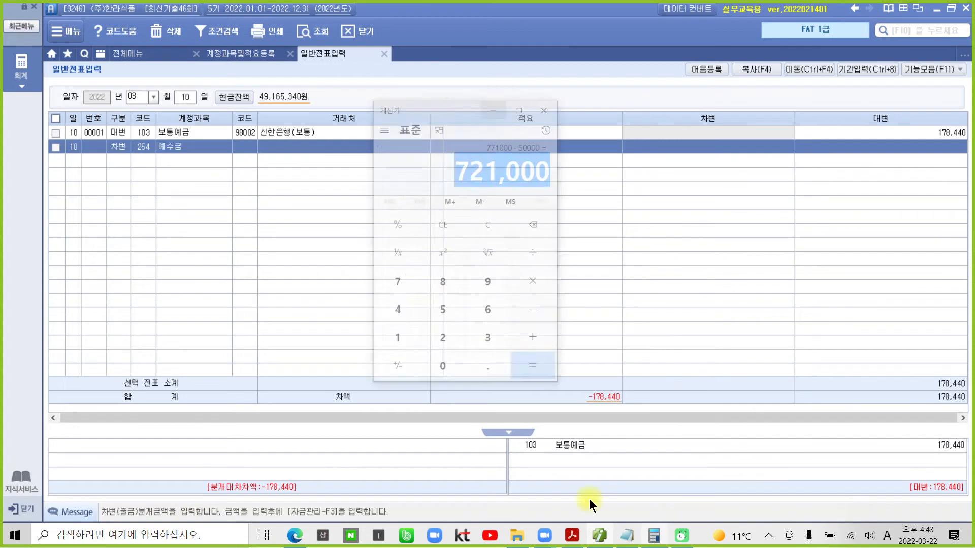
left_click(450, 178)
type("178440")
key("slash")
type("2")
key("Return")
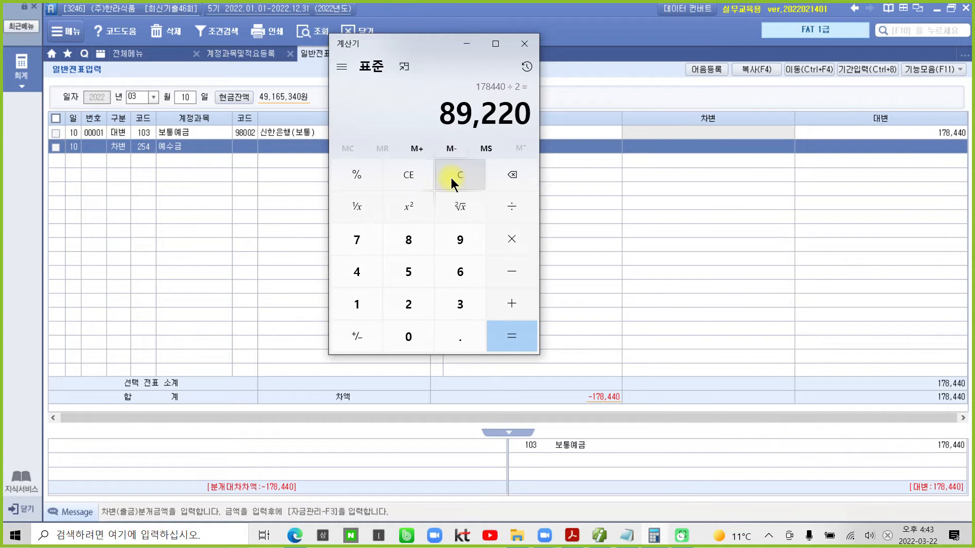
left_click(464, 42)
left_click(711, 148)
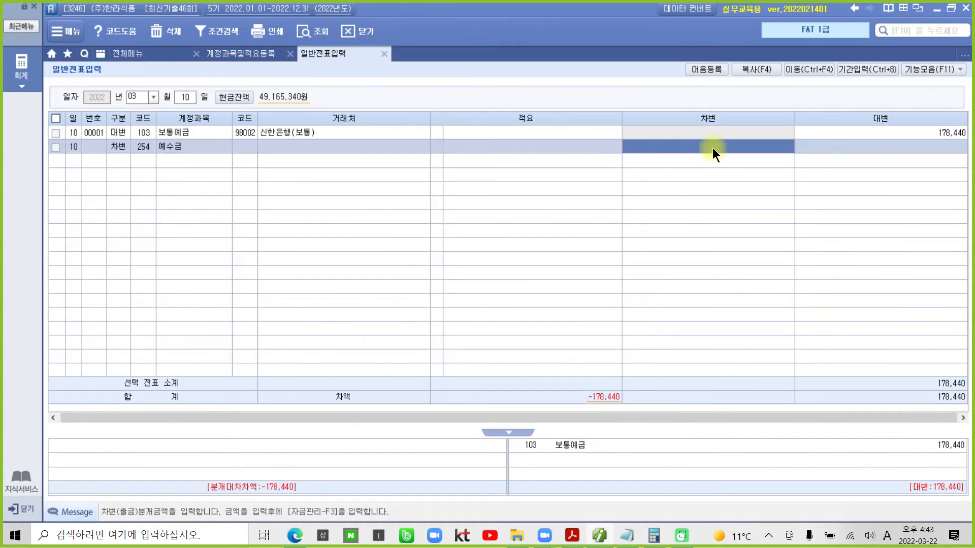
type("89220")
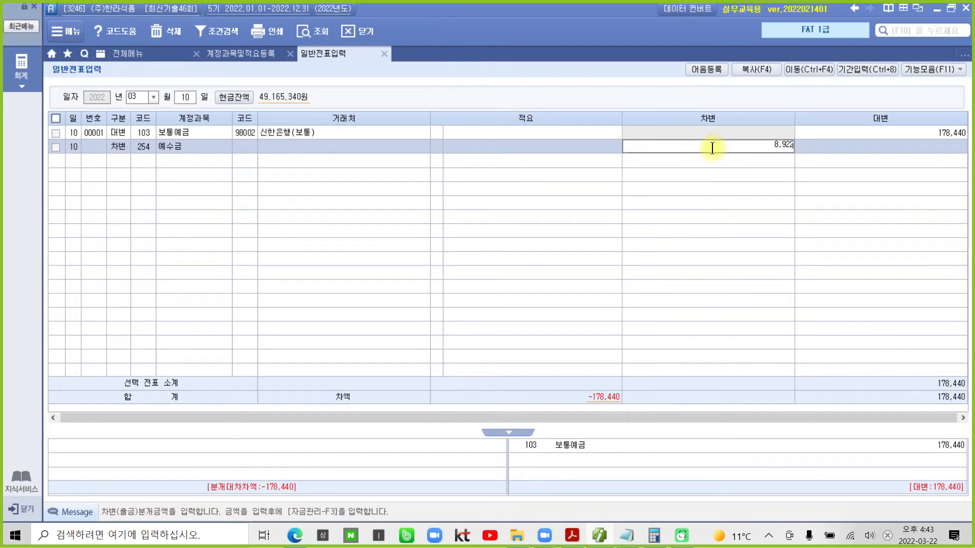
key("Return")
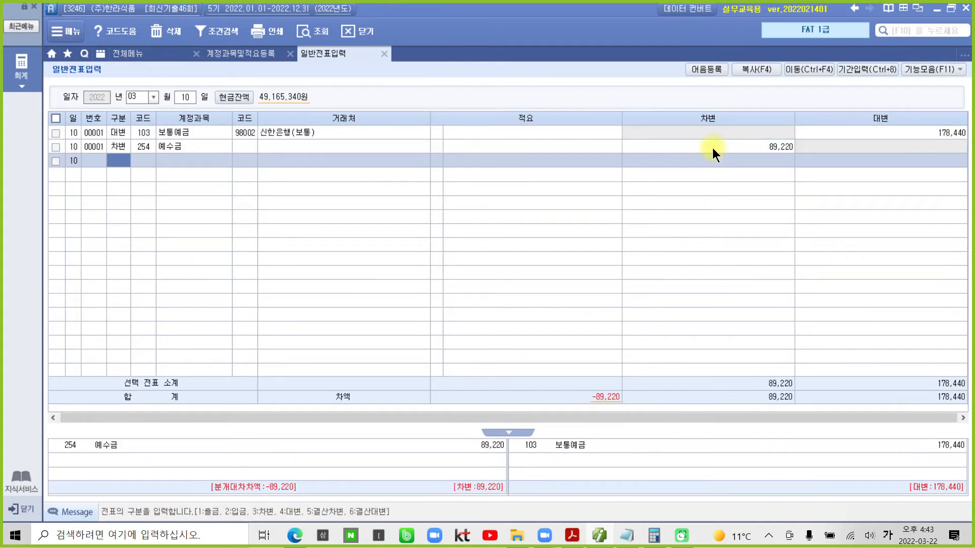
- Add a debit line 811 복리후생비 for 89,220, balancing the voucher
type("3")
key("Return")
type("811")
key("Return")
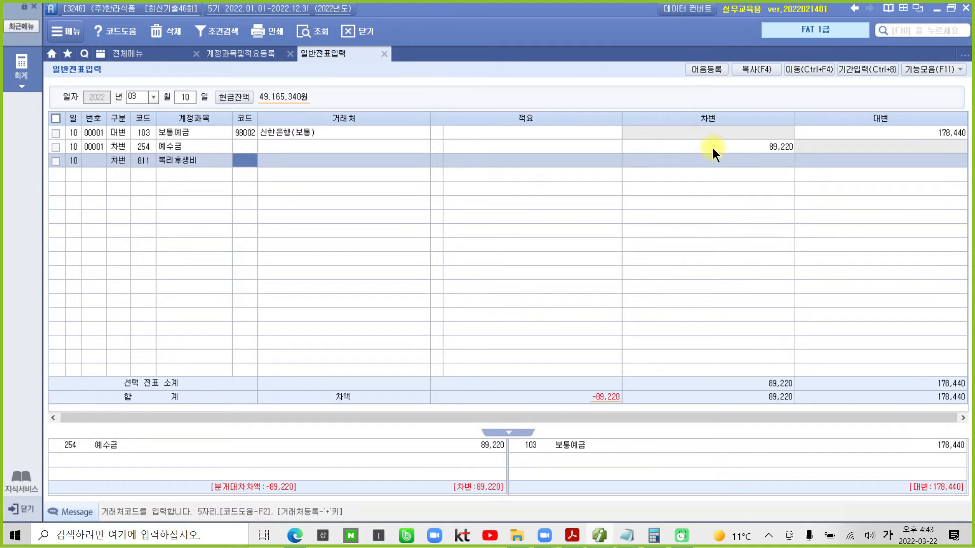
key("Return")
key("Return")
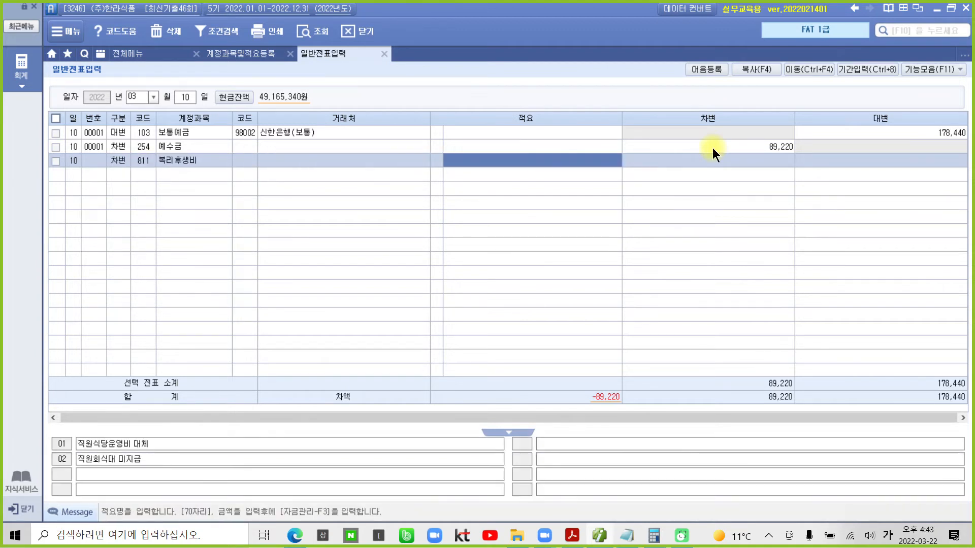
key("Return")
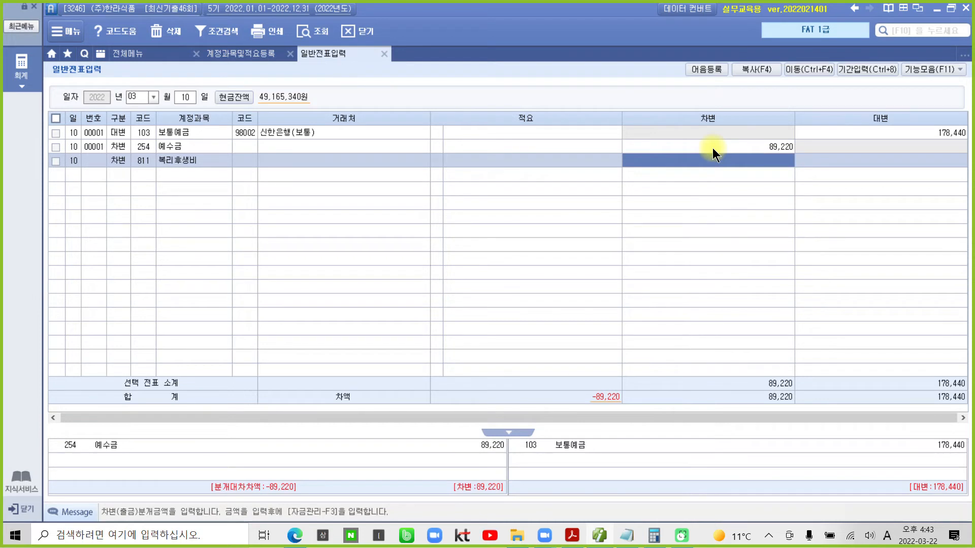
type("89")
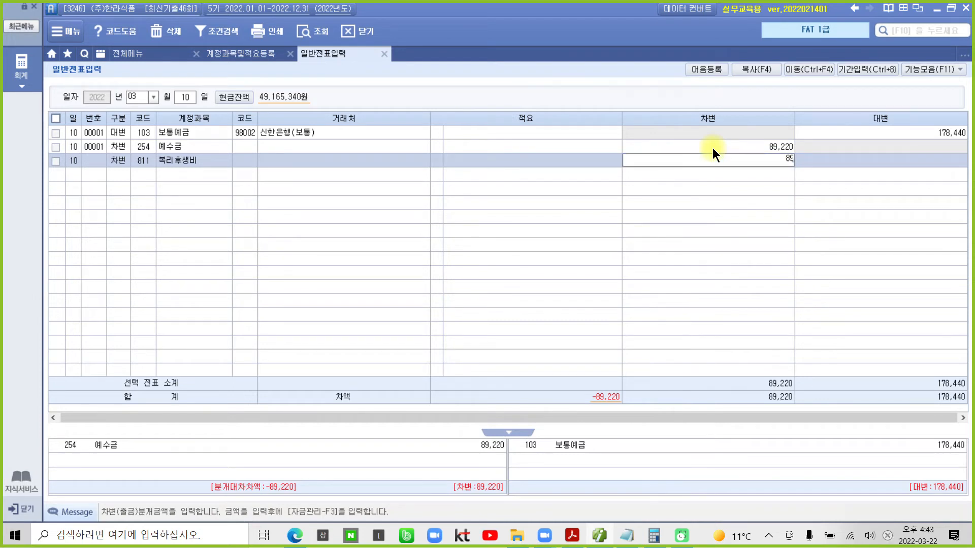
type(",220")
key("Return")
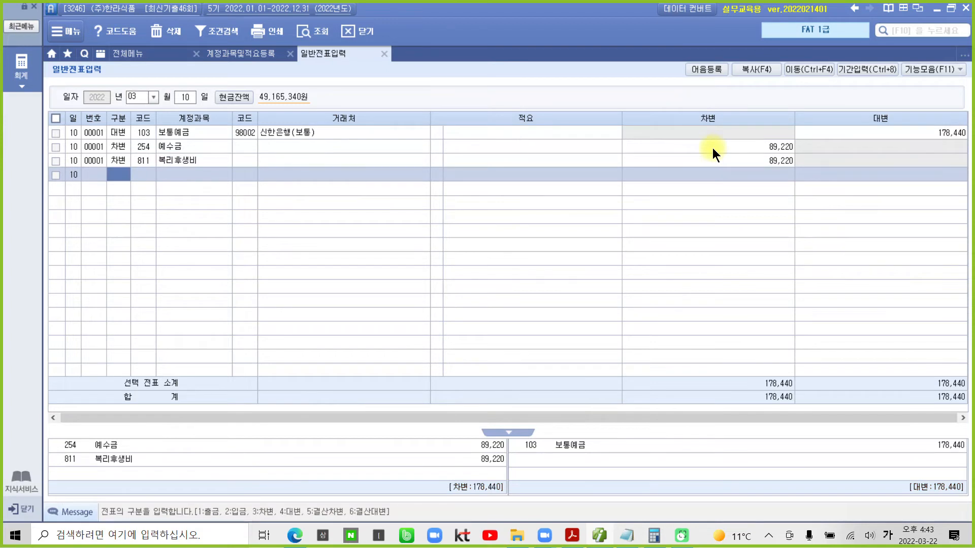
left_click(697, 150)
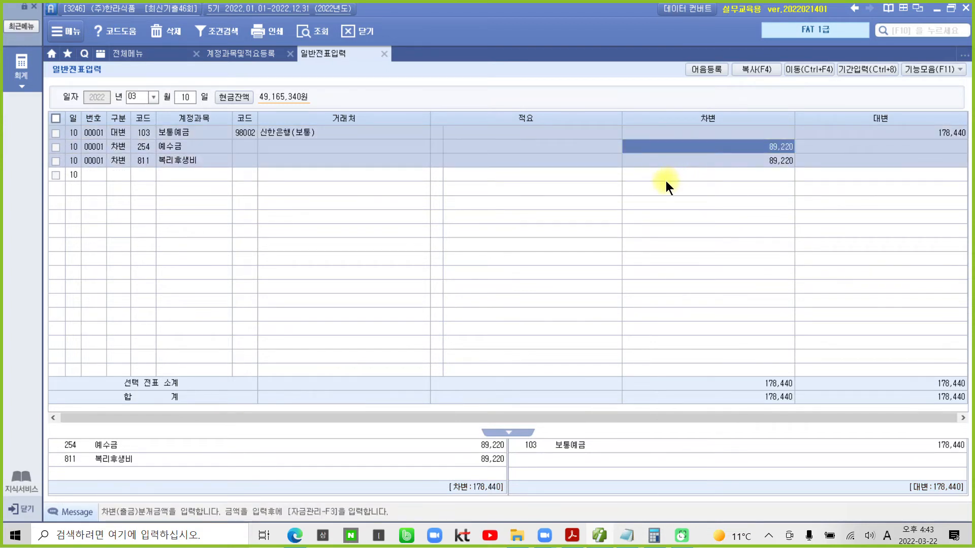
mouse_move(46, 429)
left_mouse_down()
mouse_move(597, 503)
mouse_move(971, 496)
left_mouse_up()
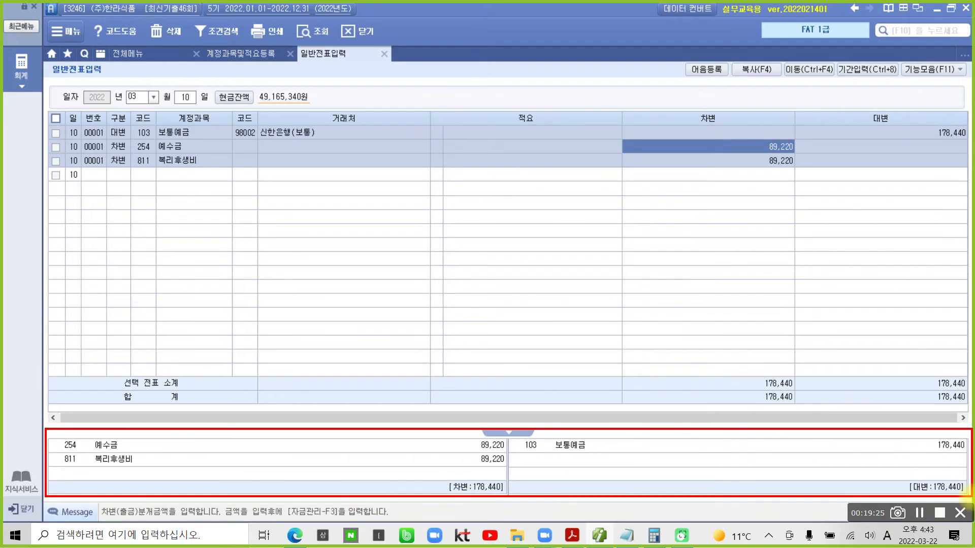
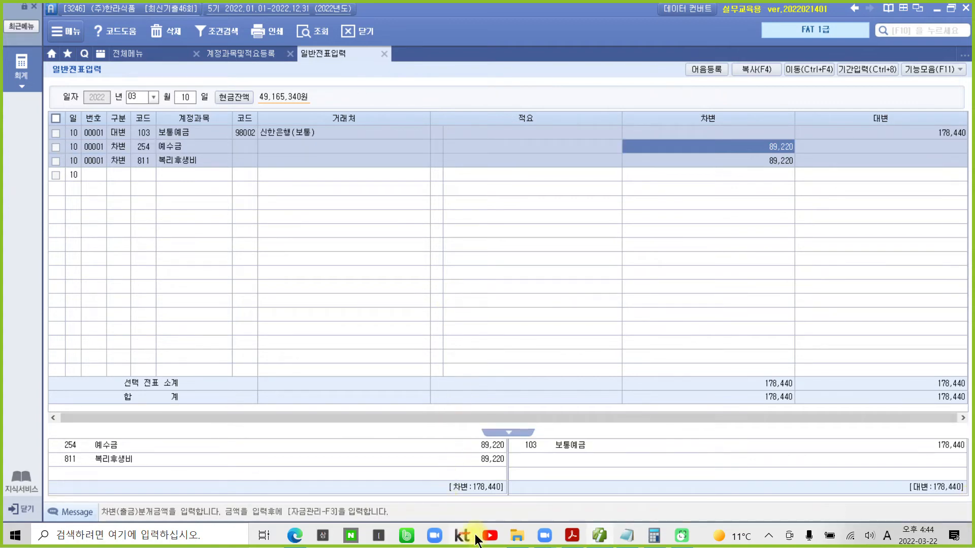
- Highlight the account name 수수료비용 in problem 5 of the exam PDF, then go back to the journal's day field
mouse_move(572, 535)
left_click(565, 507)
scroll(551, 446, "down", 5)
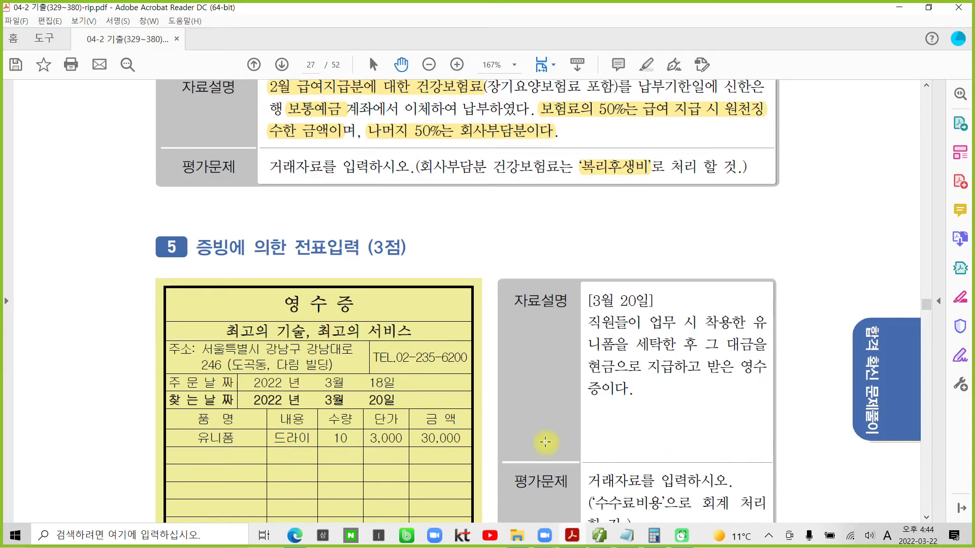
scroll(546, 442, "down", 2)
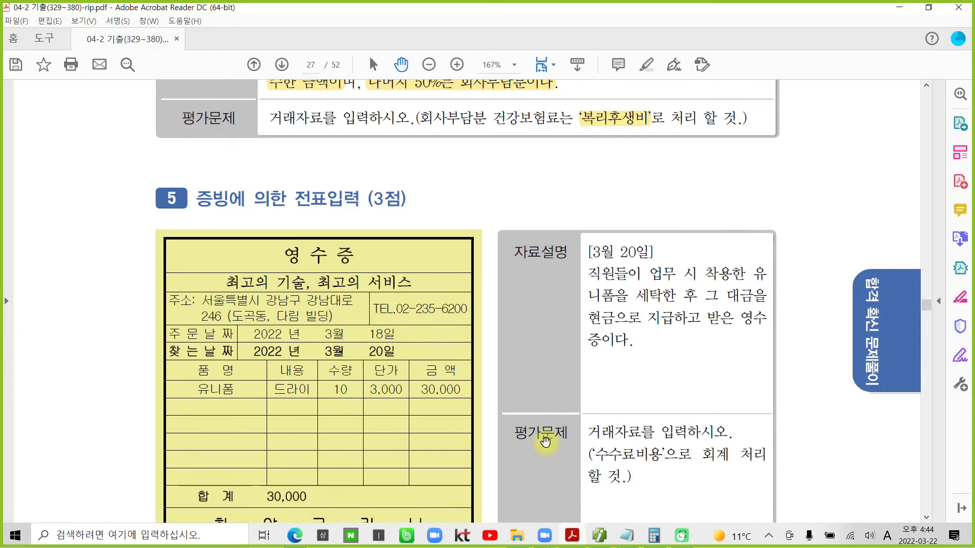
scroll(545, 442, "down", 1)
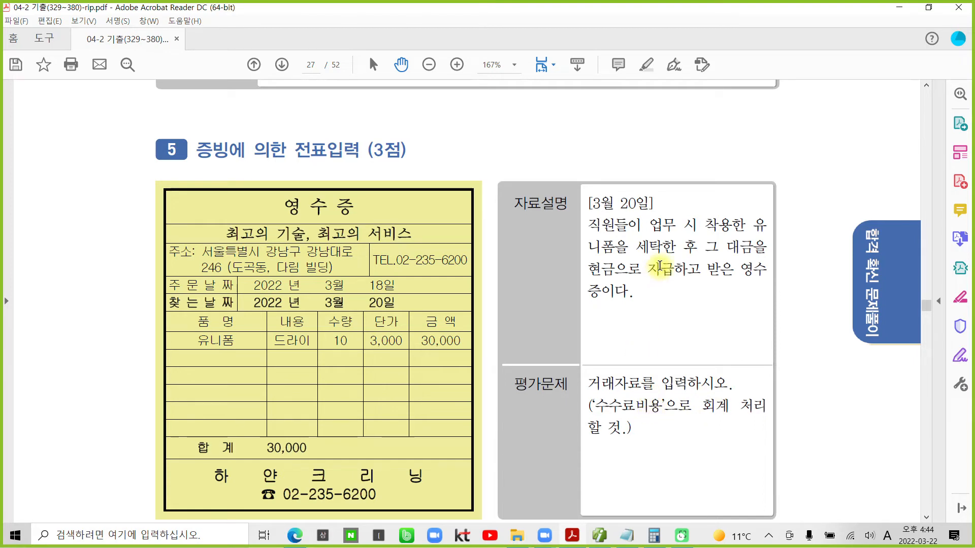
left_click_drag(662, 405, 617, 407)
right_click(616, 407)
left_click(675, 441)
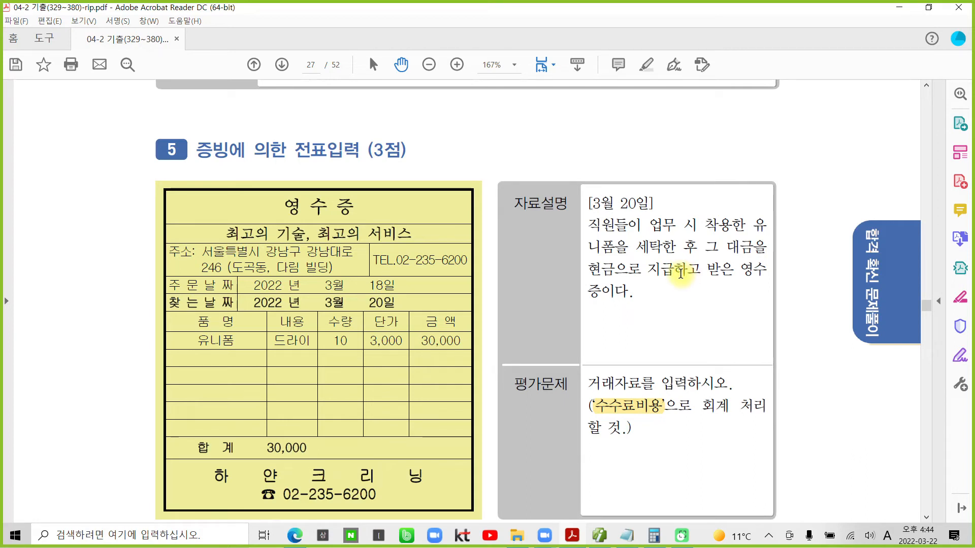
left_click(621, 405)
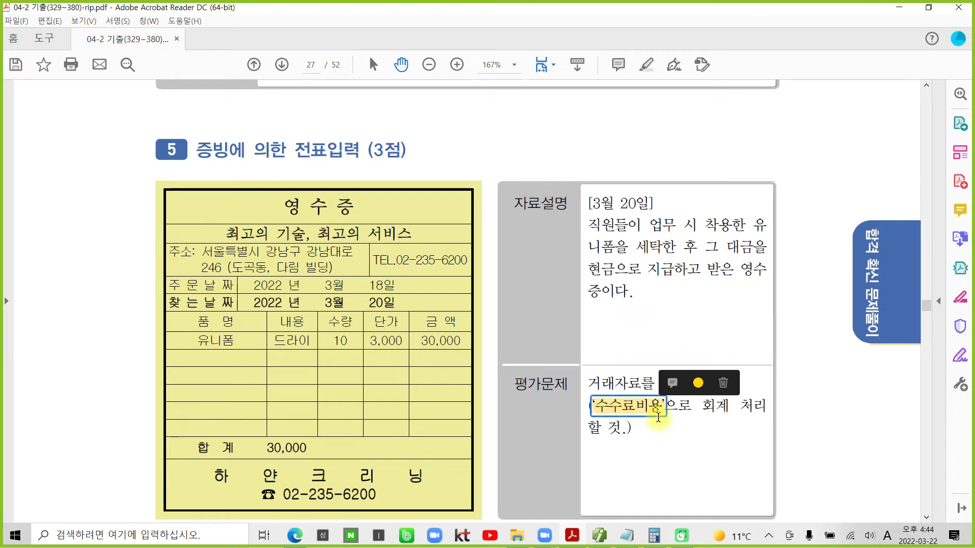
left_click(661, 442)
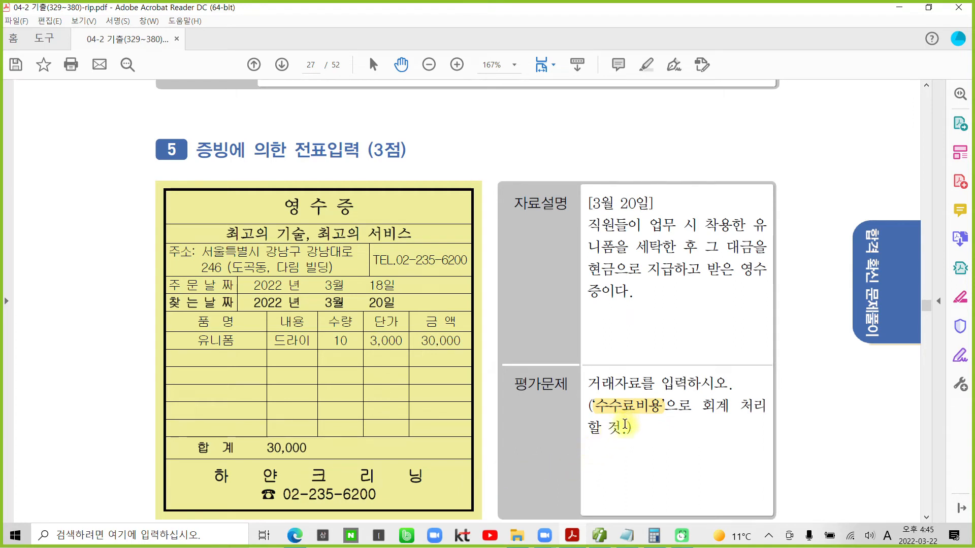
left_click(600, 533)
left_click(194, 98)
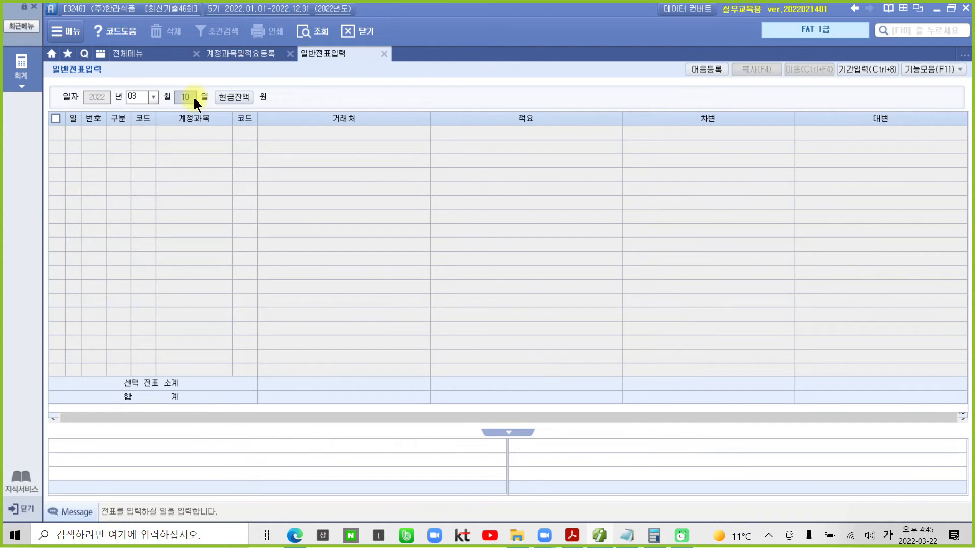
- Set the voucher day to 20, rechecking the receipt in the PDF
type("20")
key("Return")
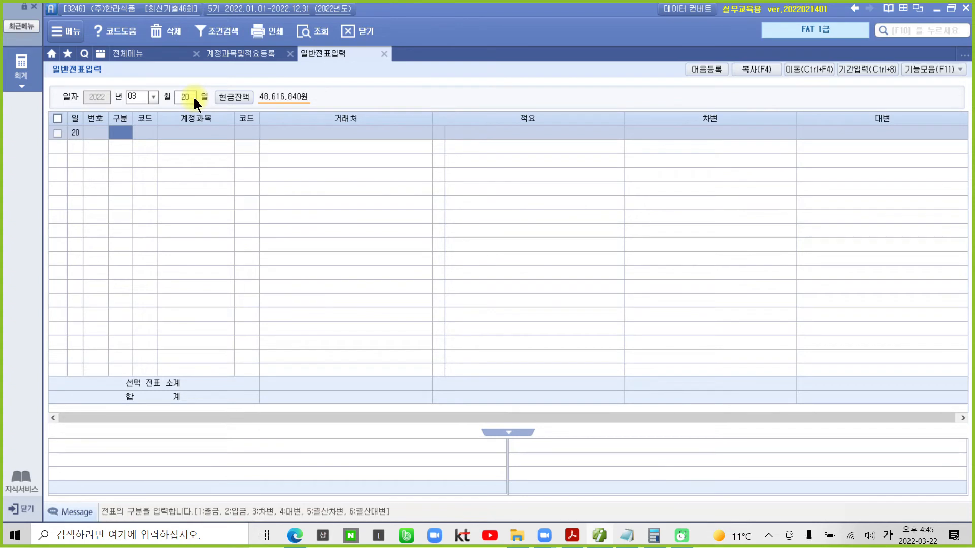
type("3")
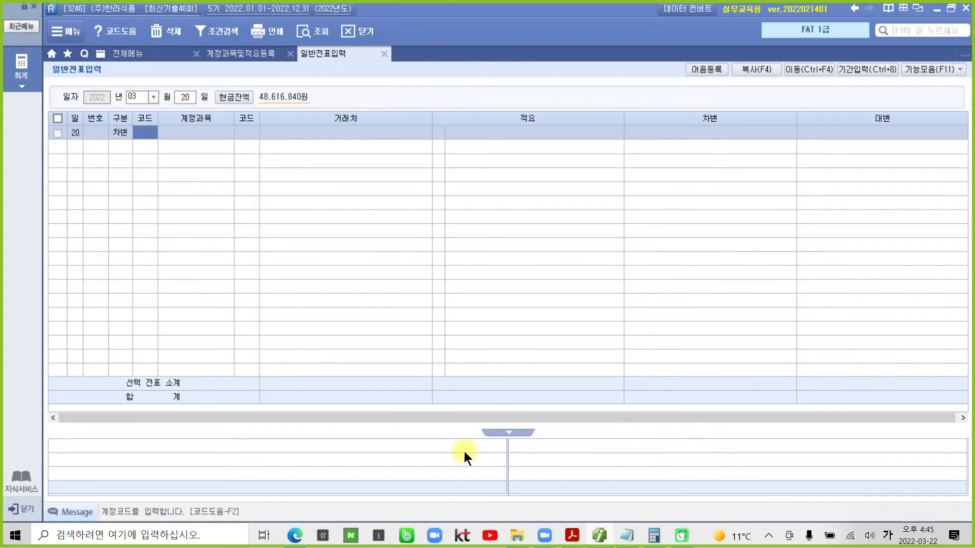
left_click(574, 537)
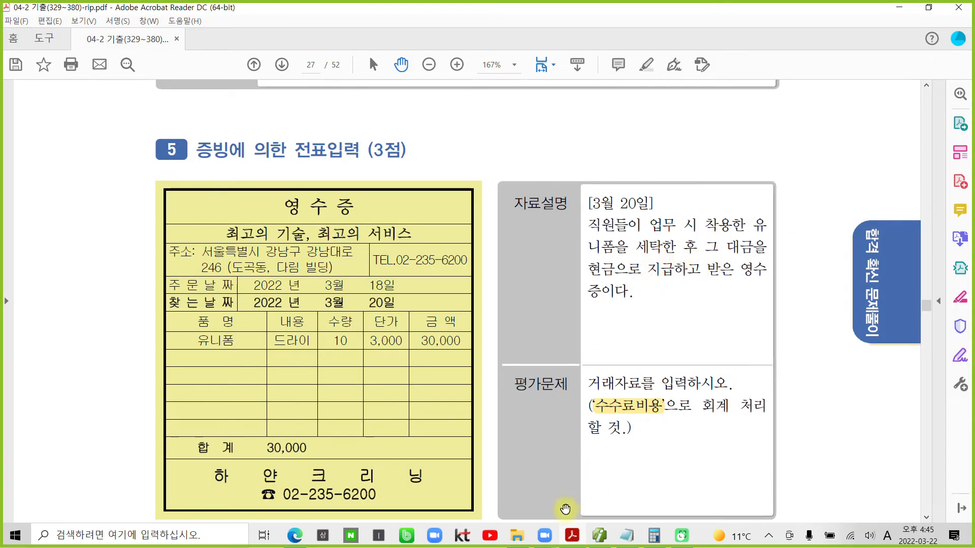
key("alt+Tab")
- Set the line type to 1 (출금) and look up accounts matching 수수
left_click(148, 133)
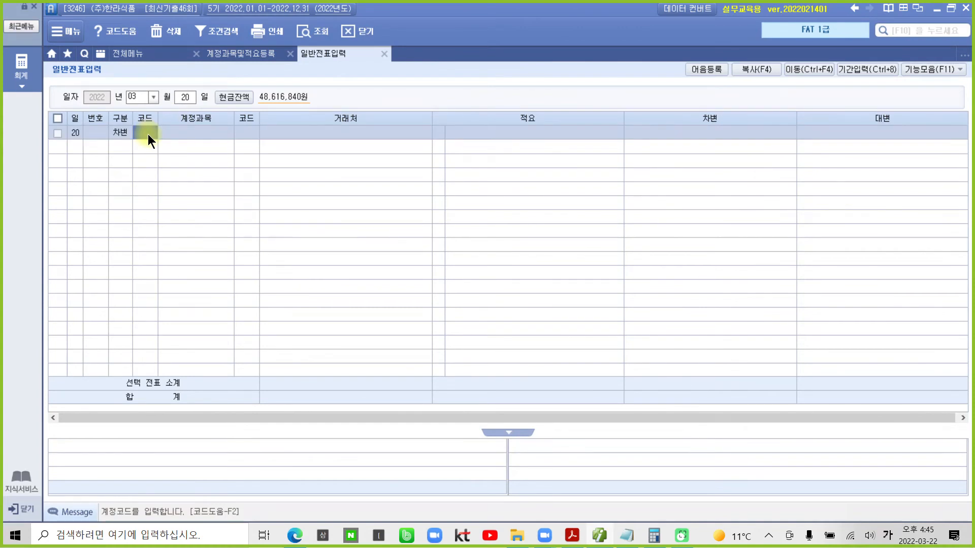
key("shift+Tab")
type("1")
key("Return")
type("수수")
key("Return")
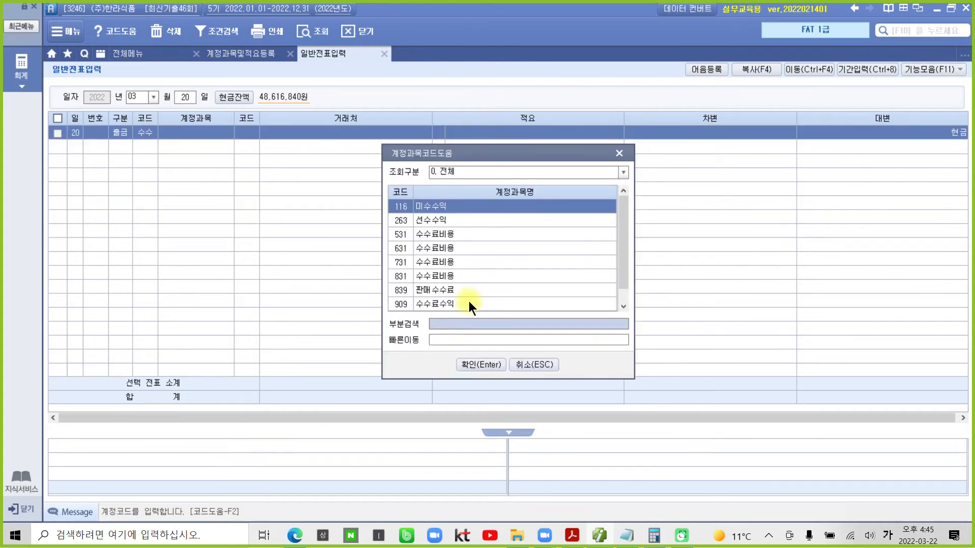
- Choose 831 수수료비용 from the account lookup for the cash-payment line
left_click_drag(616, 260, 617, 308)
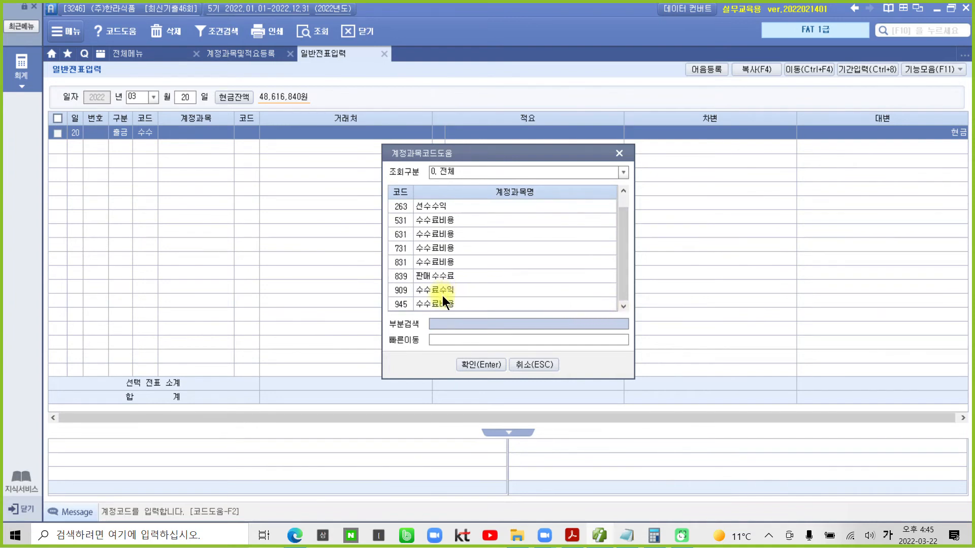
left_click_drag(384, 254, 475, 270)
left_click_drag(381, 296, 488, 315)
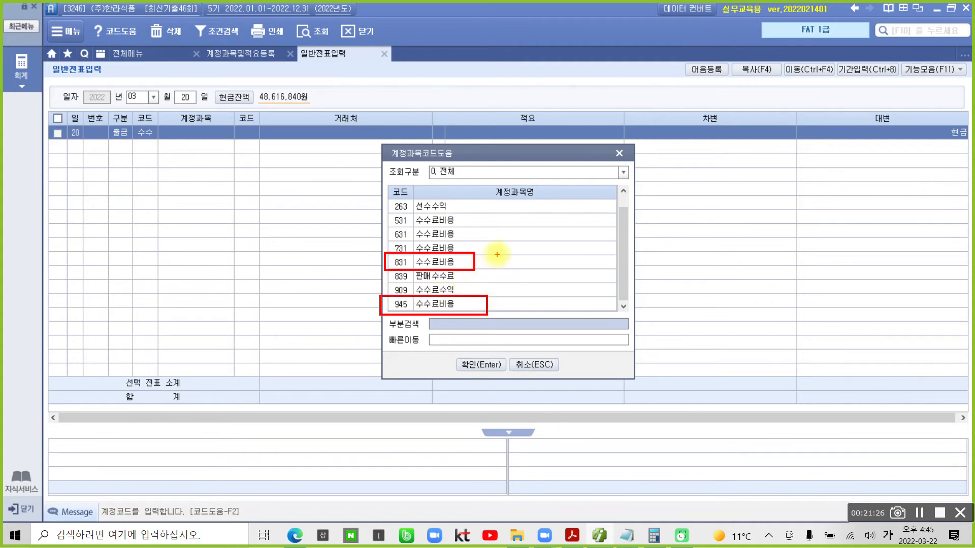
mouse_move(495, 250)
left_mouse_down()
mouse_move(496, 266)
mouse_move(520, 251)
left_mouse_up()
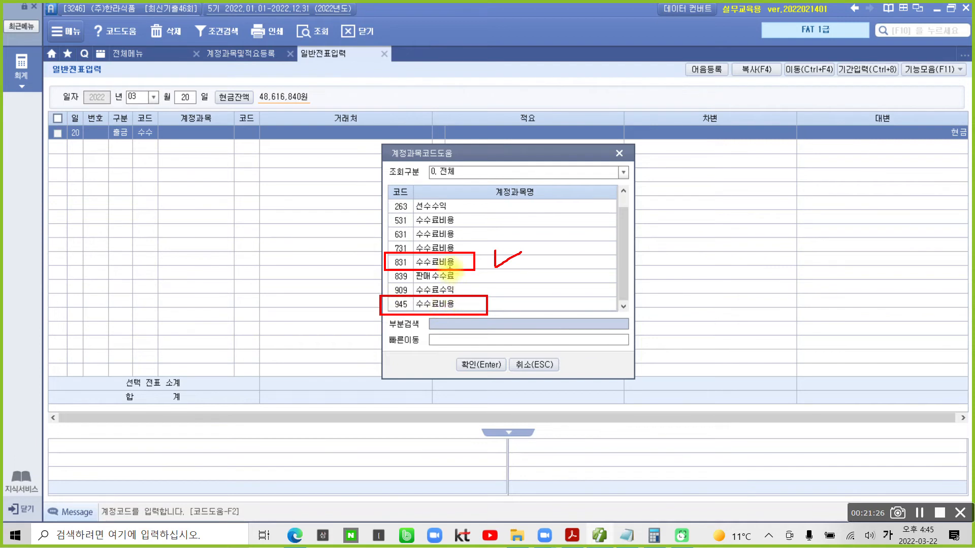
left_click_drag(369, 271, 487, 273)
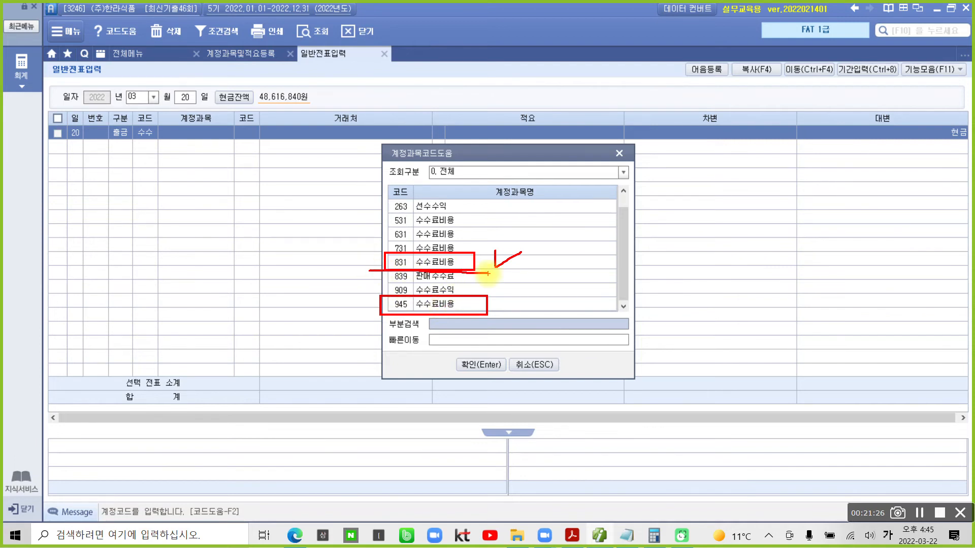
key("Escape")
left_click(439, 260)
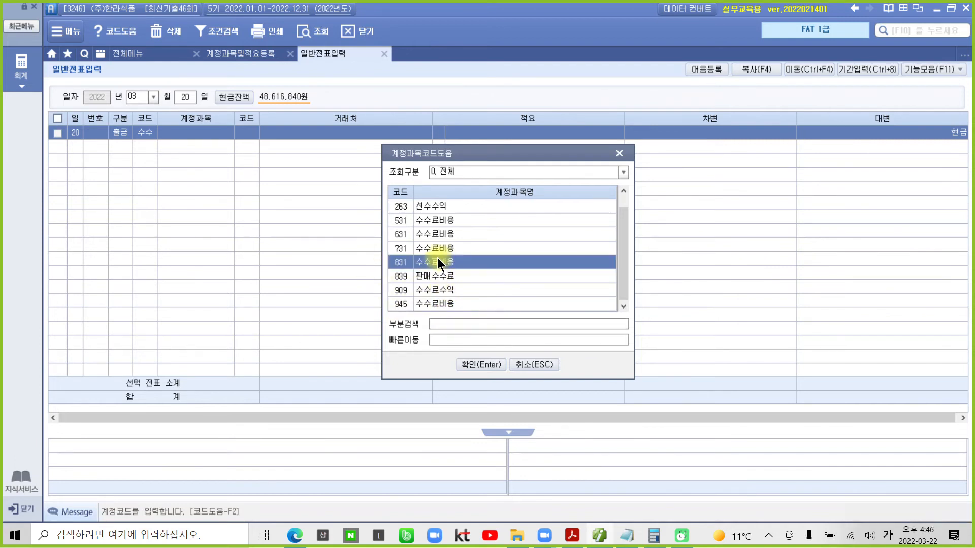
left_click(480, 365)
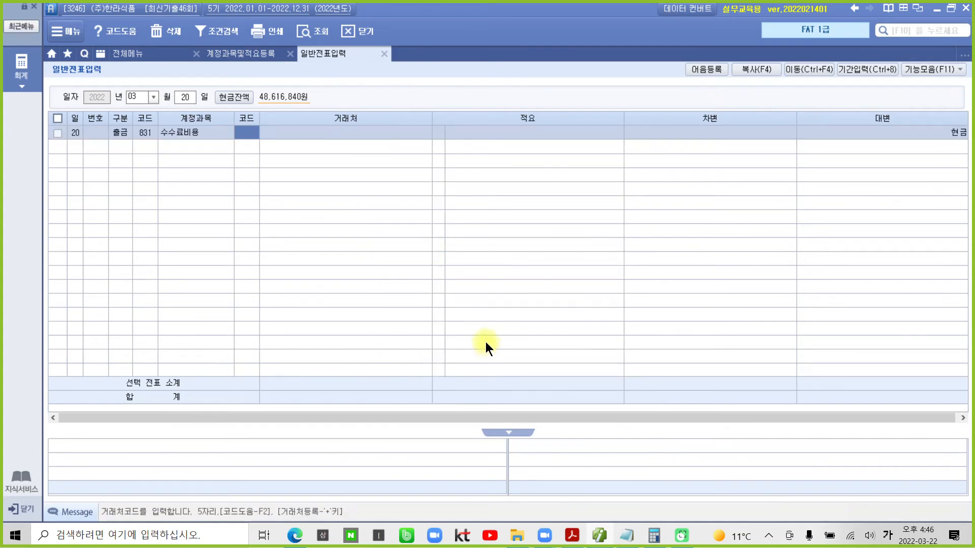
- Enter 30,000 as the 수수료비용 amount paid in cash
key("Return")
key("Return")
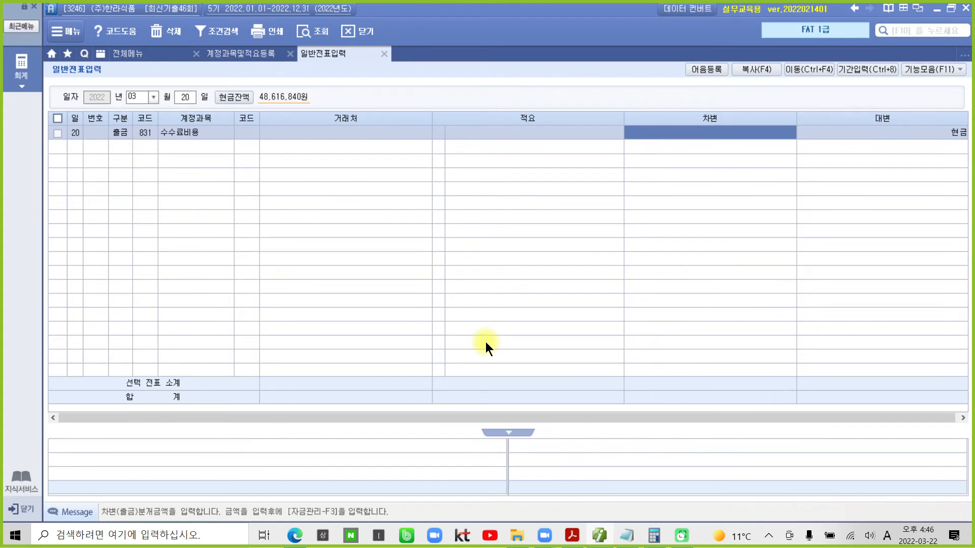
type("300000")
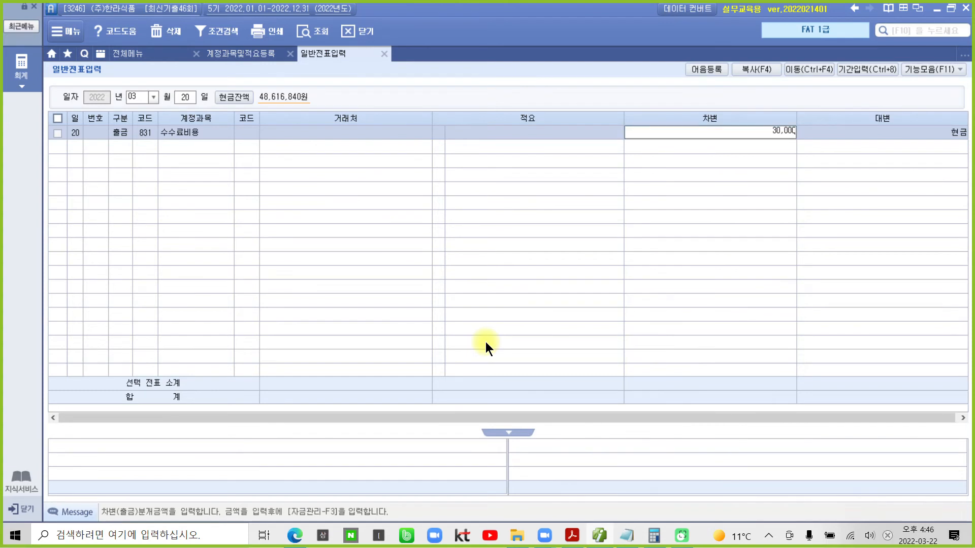
key("Return")
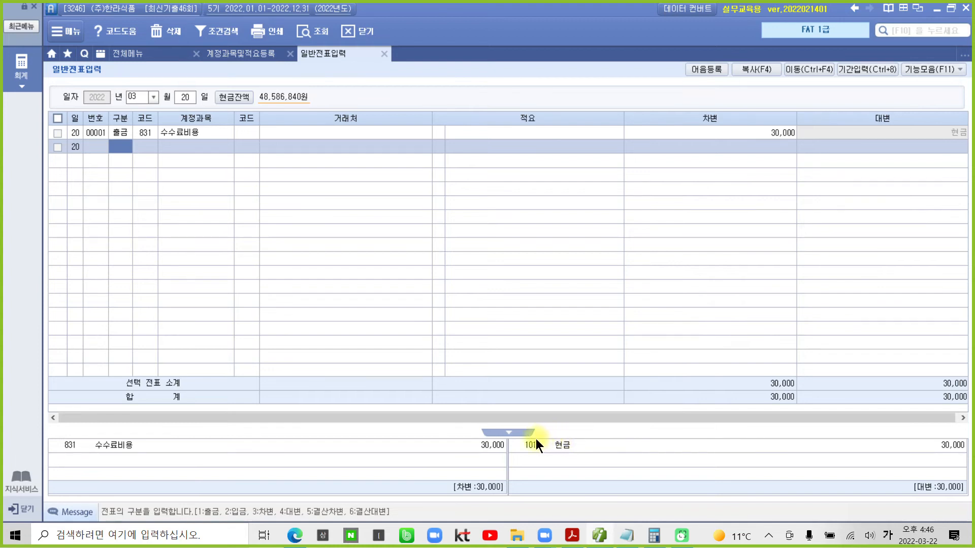
- Open and minimize the Calculator, then return to the receipt PDF
left_click(655, 537)
left_click(657, 538)
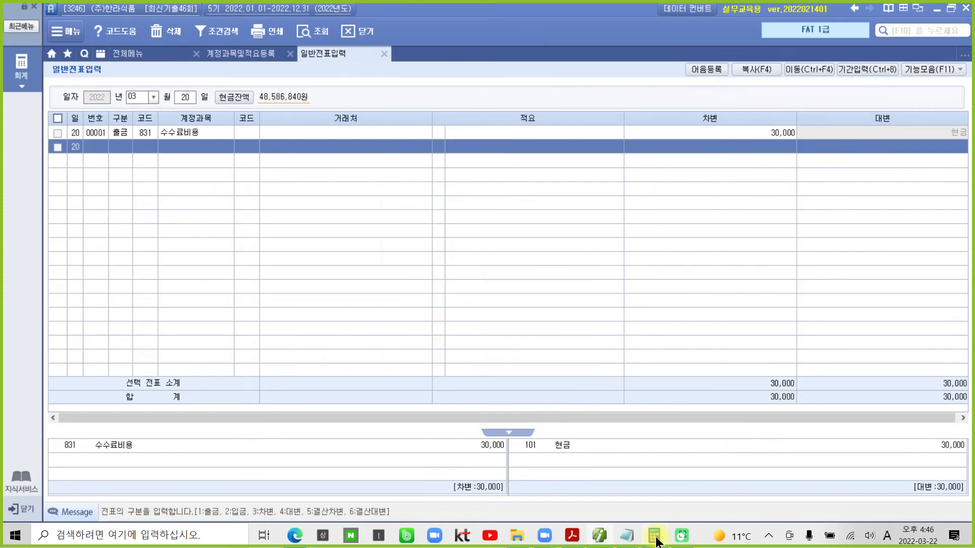
left_click(573, 536)
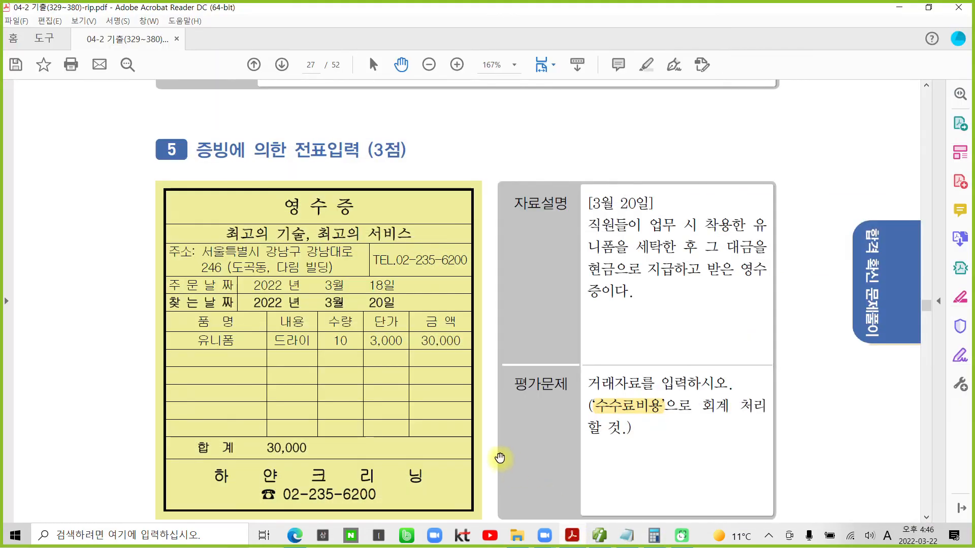
- Highlight the sentence about the uncollectible receivable in the March 25 problem
scroll(349, 381, "down", 5)
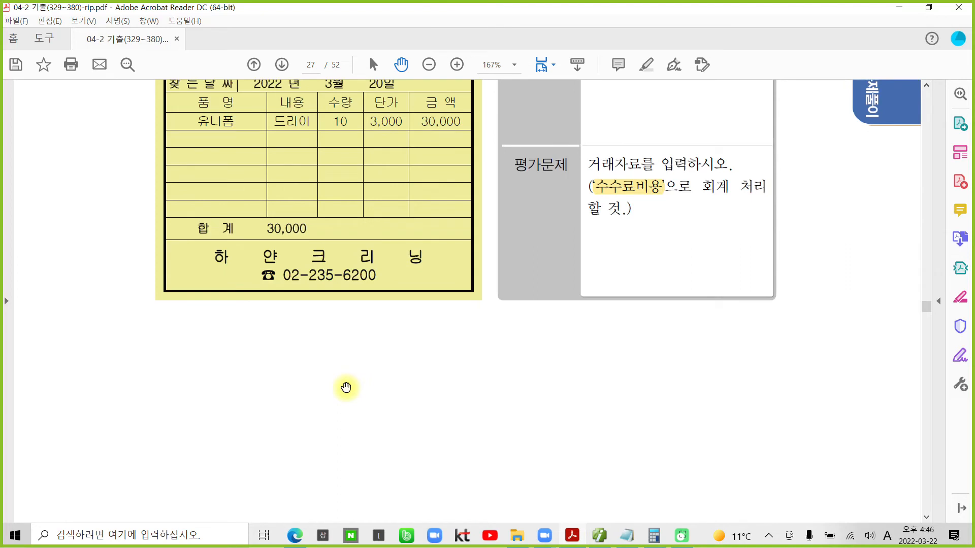
scroll(346, 388, "down", 2)
scroll(346, 387, "down", 12)
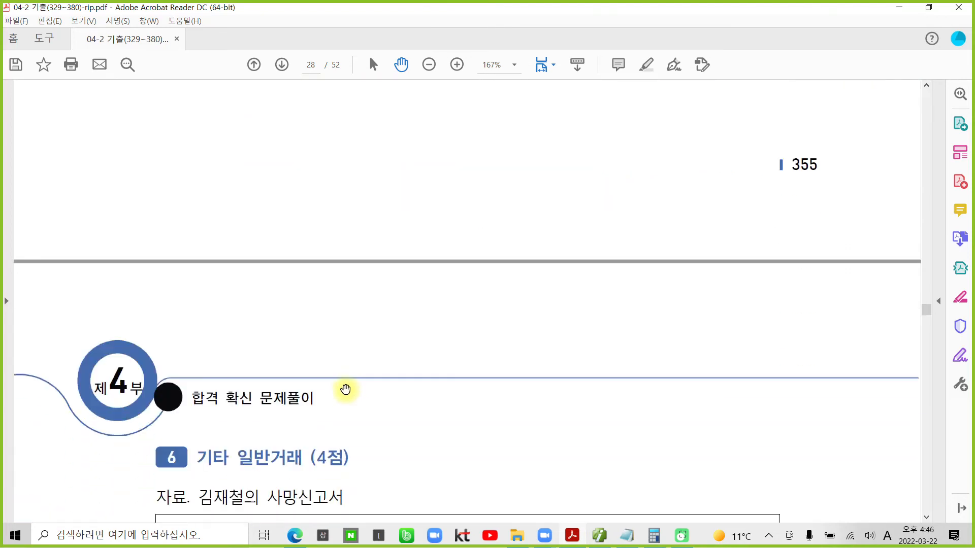
scroll(345, 389, "down", 2)
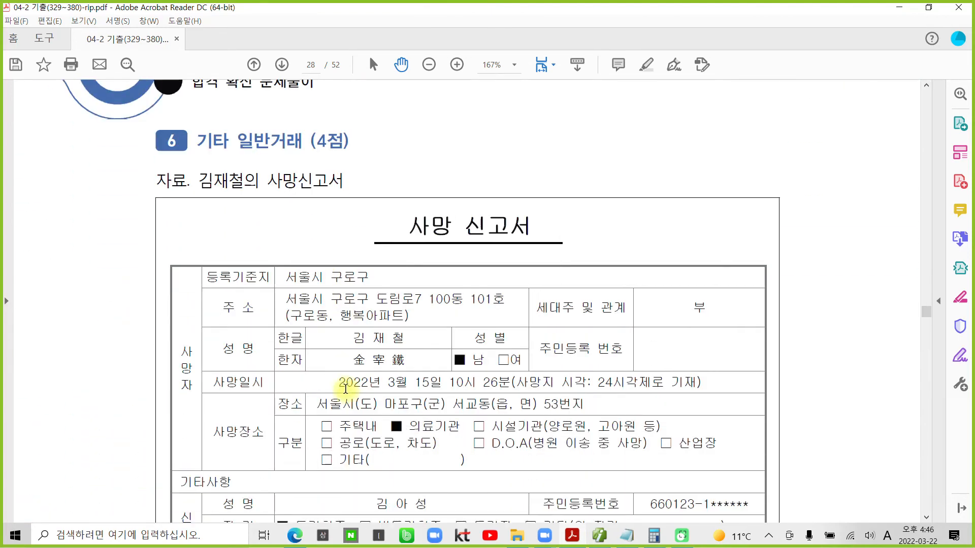
scroll(345, 388, "down", 2)
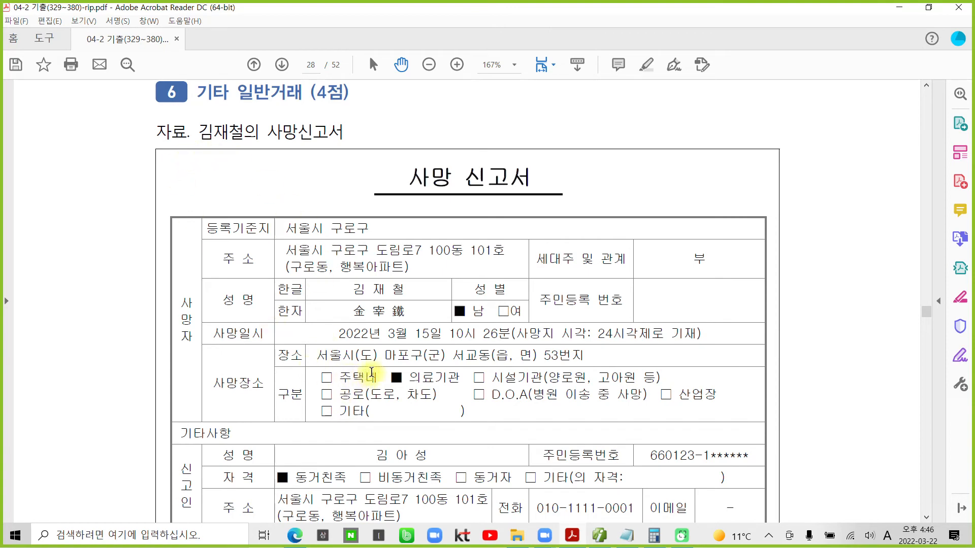
scroll(371, 373, "down", 7)
scroll(371, 373, "down", 5)
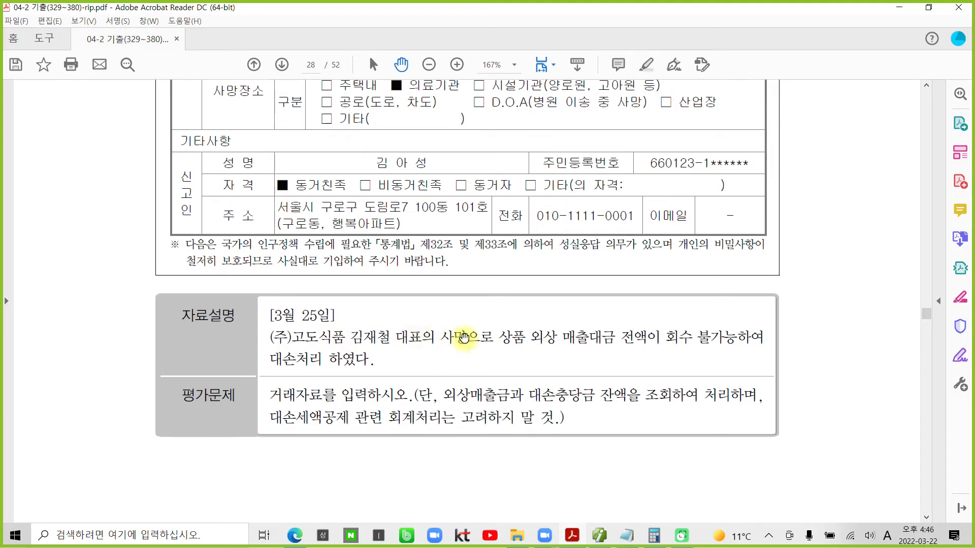
left_click_drag(497, 339, 369, 360)
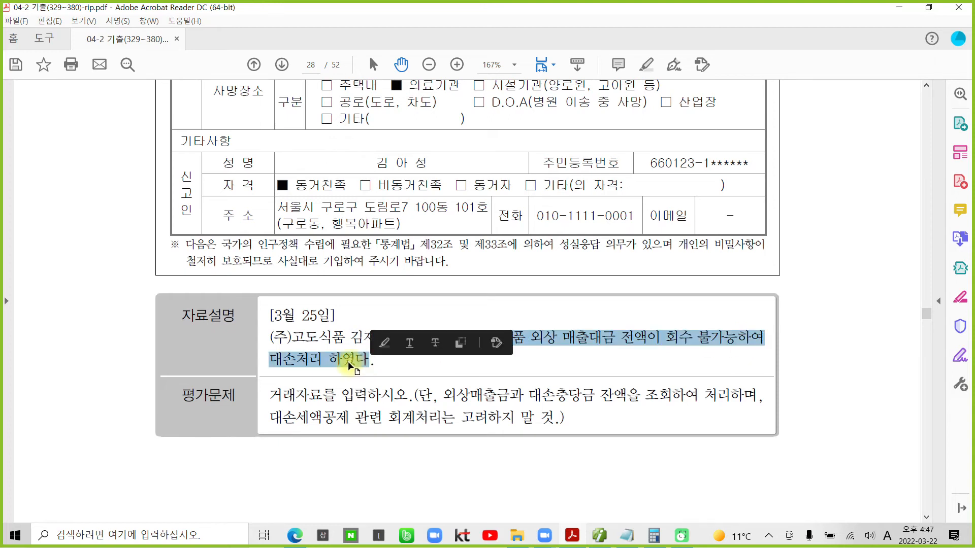
right_click(349, 364)
left_click(379, 398)
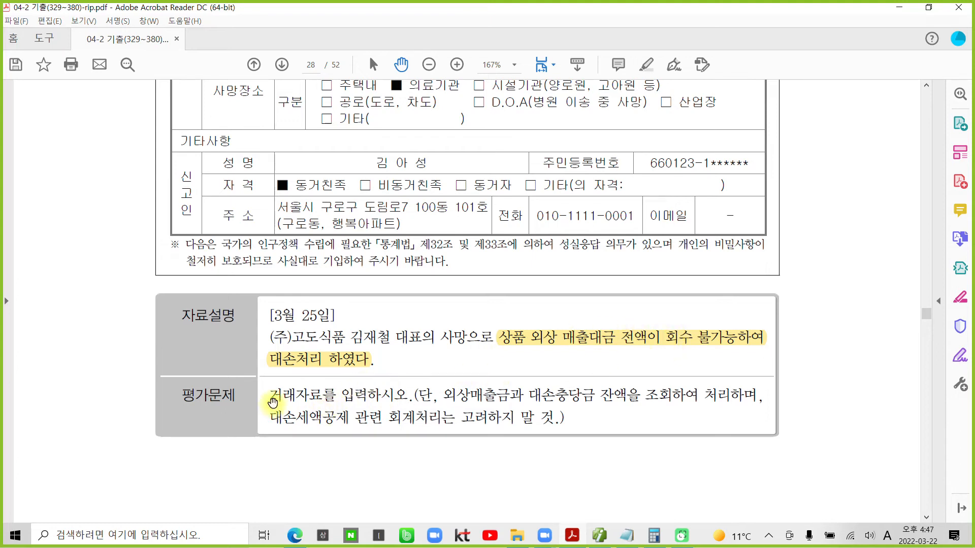
- Highlight the instruction 거래자료를 입력하시오, leaving the tax-credit note unmarked
left_click_drag(274, 400, 408, 396)
right_click(385, 395)
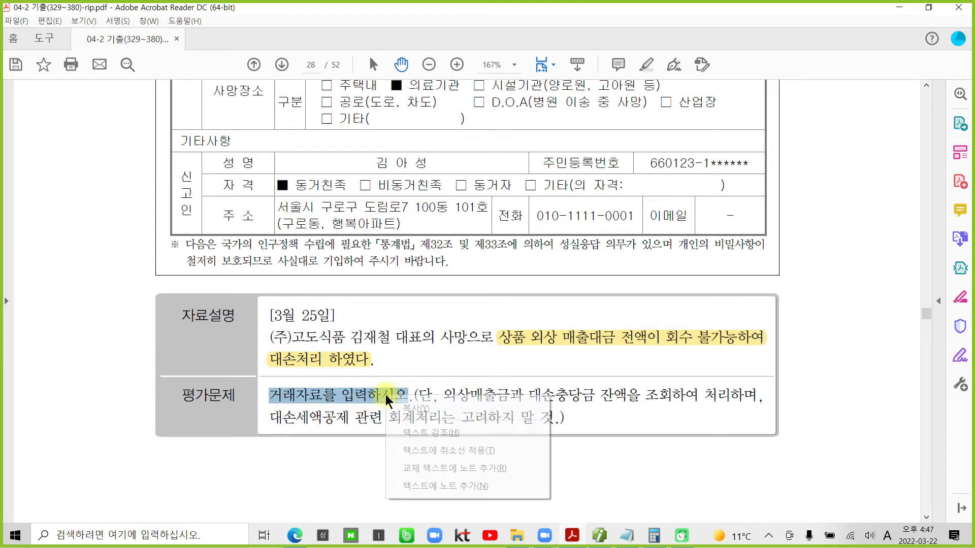
left_click(409, 434)
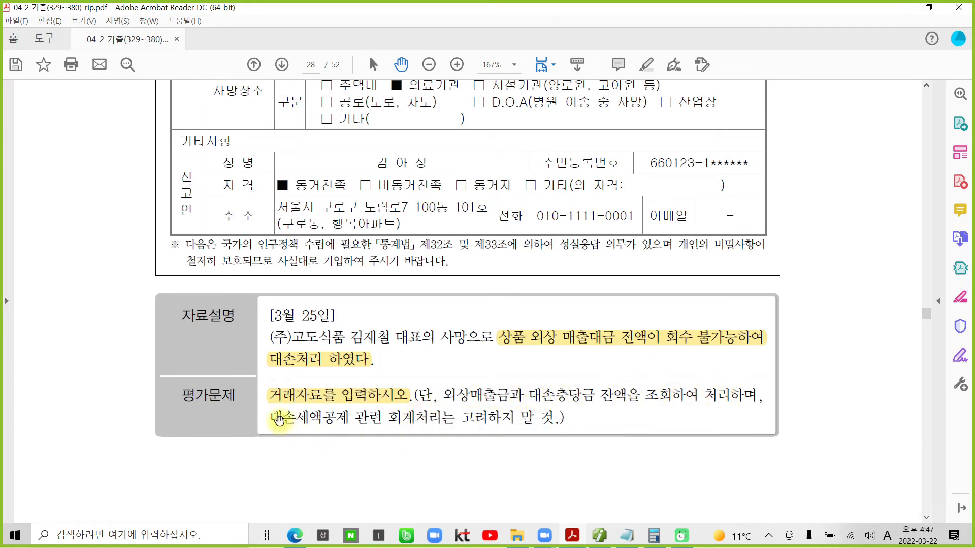
left_click_drag(321, 417, 477, 423)
left_click(480, 420)
- Highlight 고도식품 and 외상매출금 in the problem, then return to the accounting program
left_click_drag(339, 337, 297, 339)
right_click(297, 340)
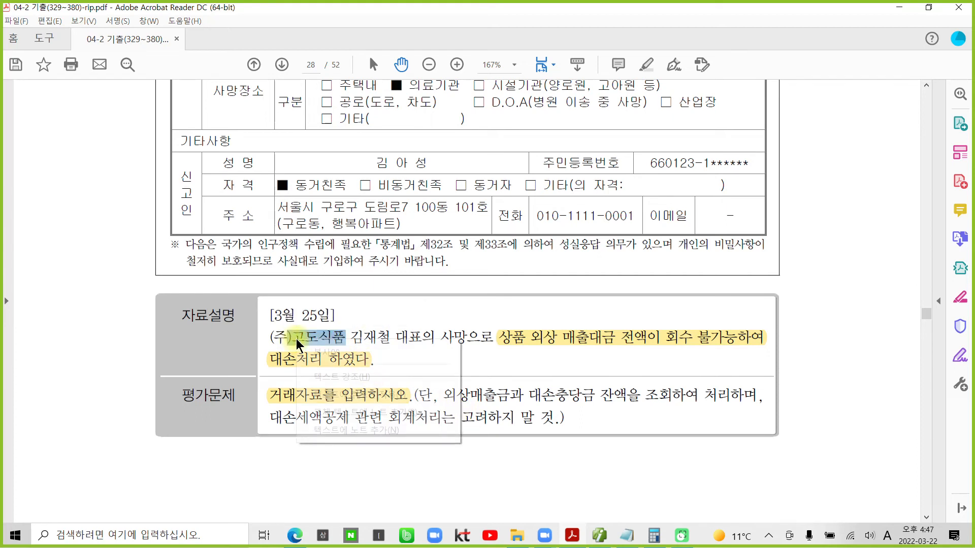
left_click(346, 377)
left_click_drag(443, 395, 507, 395)
right_click(506, 395)
left_click(529, 429)
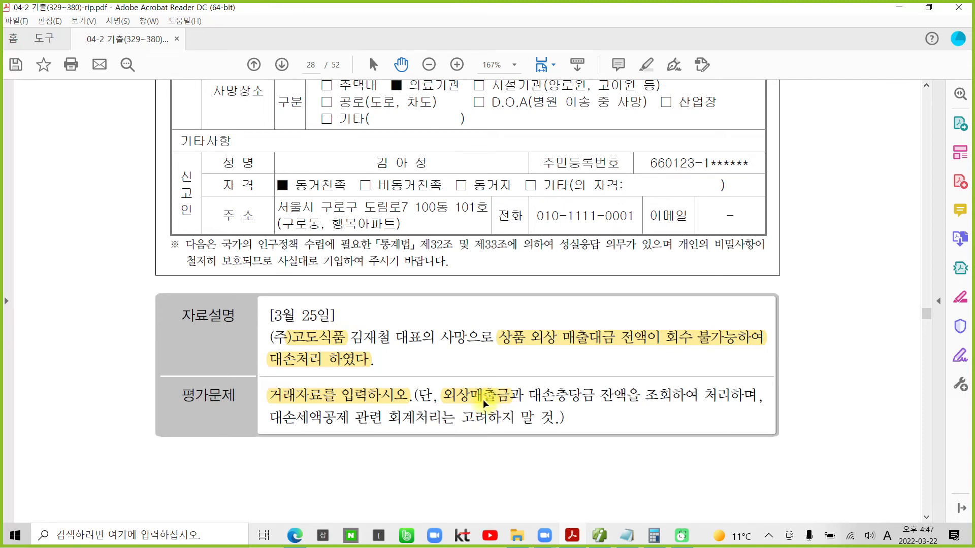
left_click(602, 537)
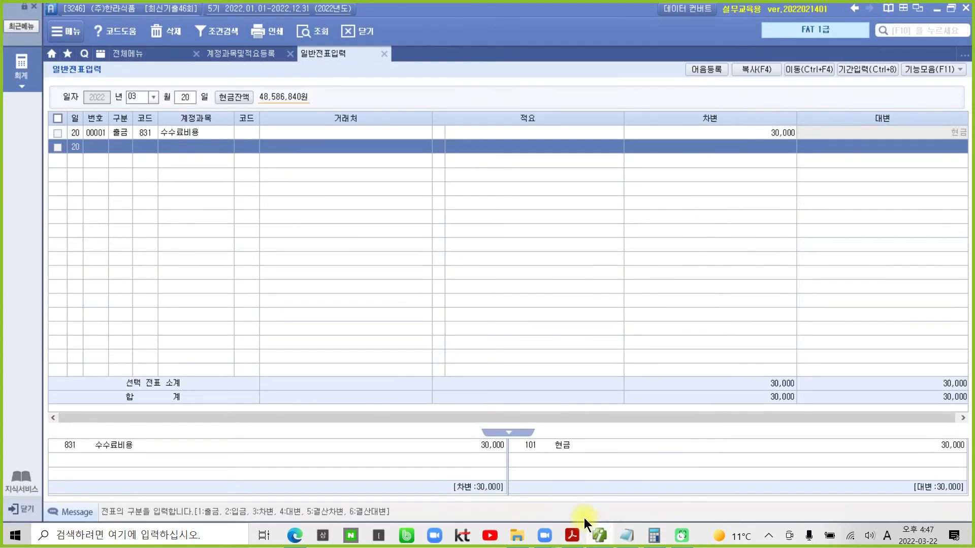
- Query the 거래처원장 for account 108 외상매출금 from 01-01 to 03-25 across all customers
left_click(123, 58)
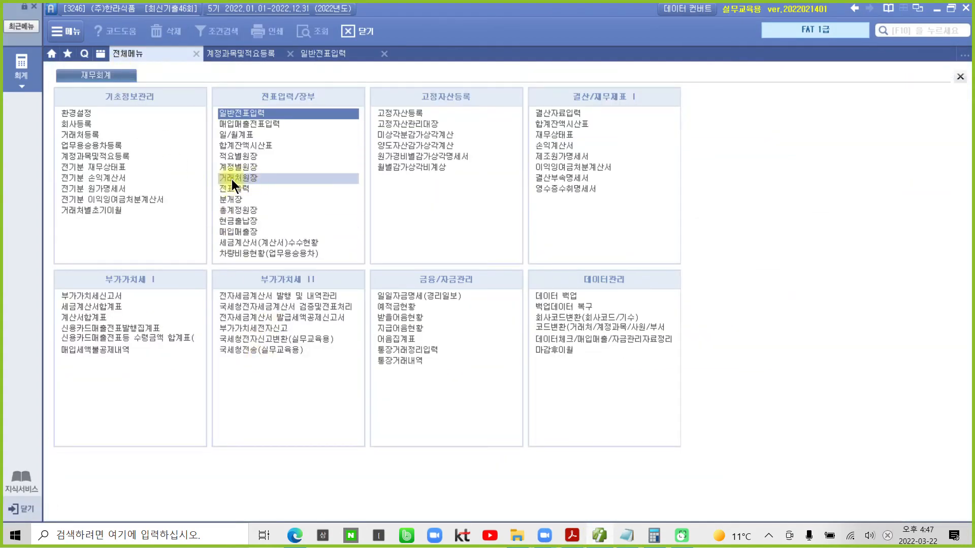
double_click(248, 178)
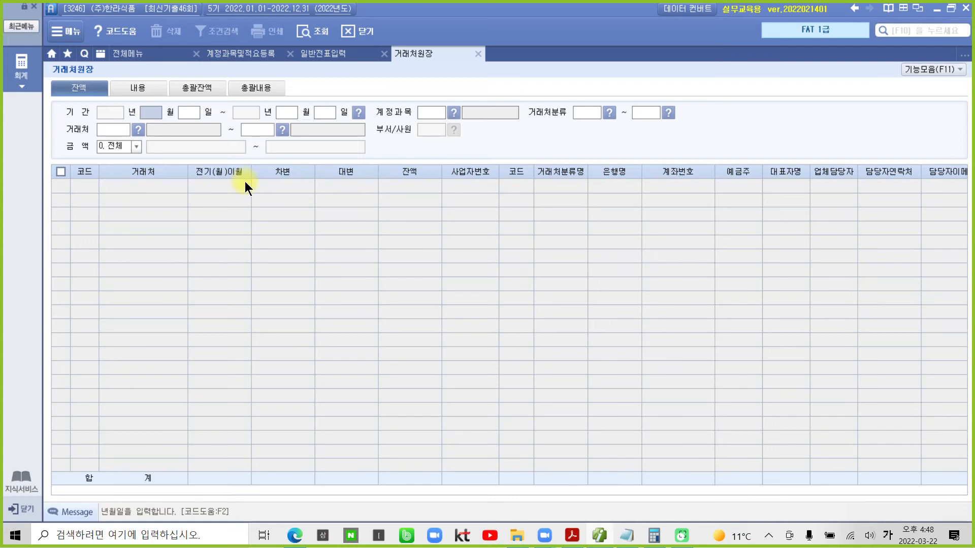
type("01")
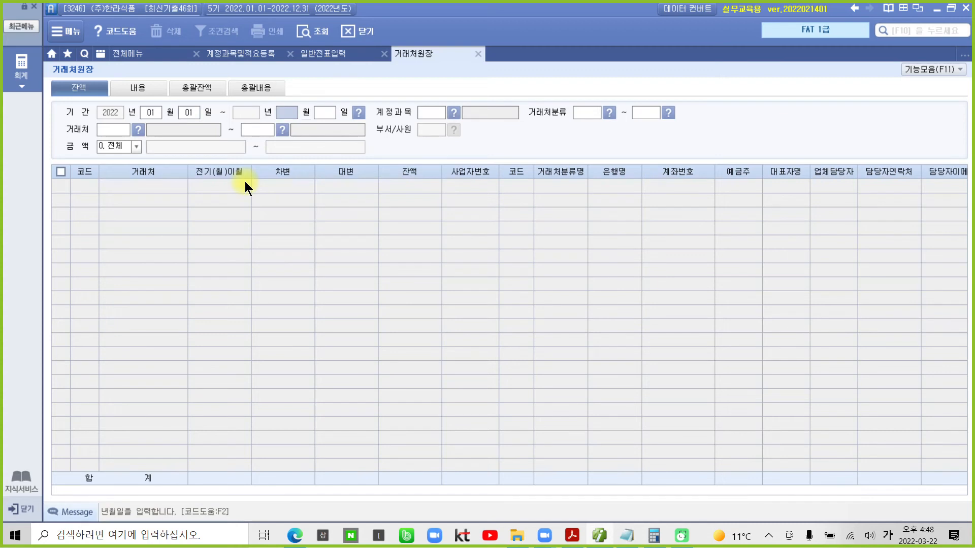
type("0103")
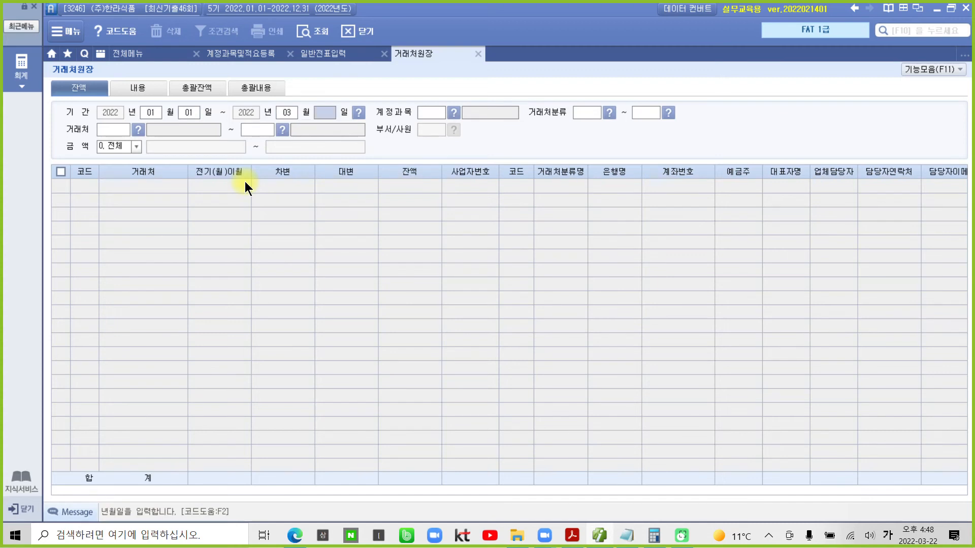
type("25")
type("108")
key("Return")
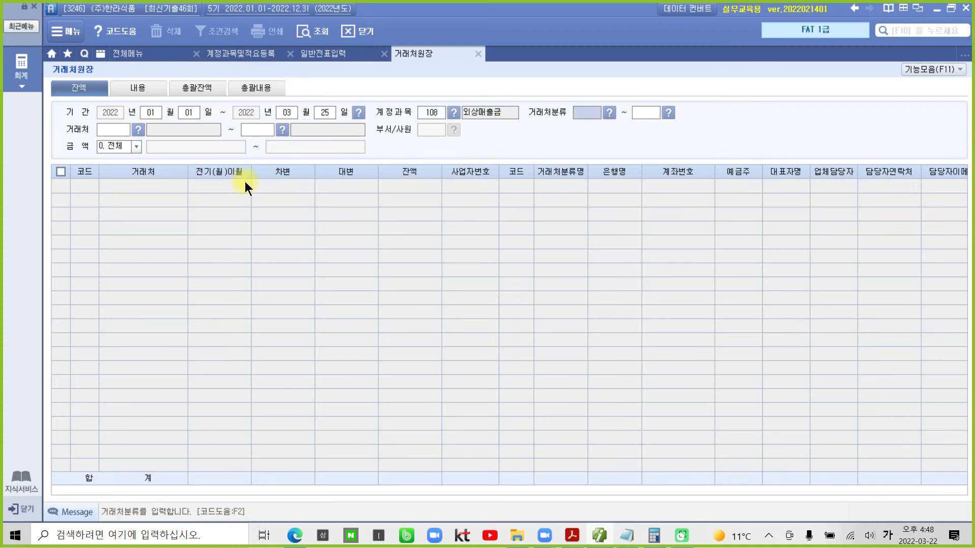
key("Return")
key("Return")
key("Return")
key("Return")
key("Return")
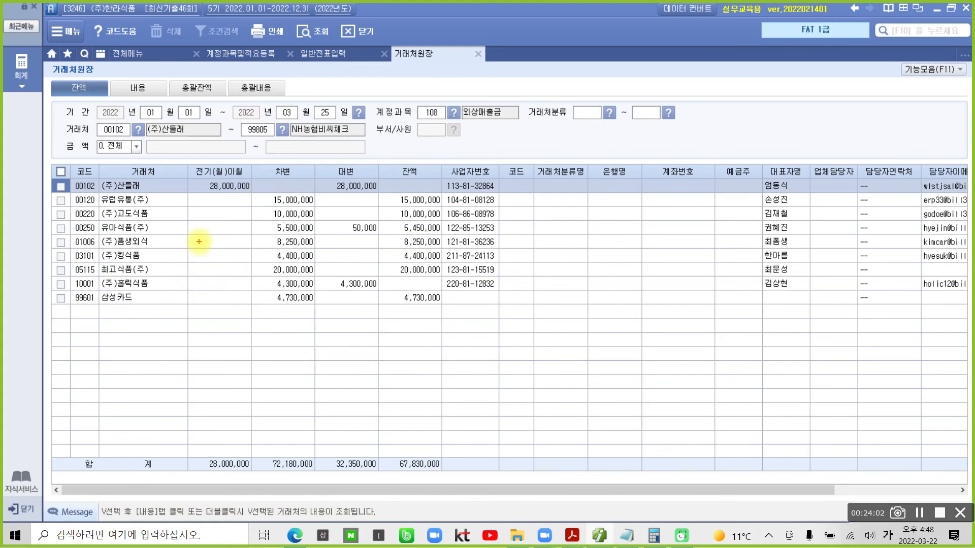
- Mark 고도식품's 10,000,000 receivable balance, then go back to the full menu
mouse_move(292, 95)
left_mouse_down()
mouse_move(256, 121)
mouse_move(363, 116)
mouse_move(283, 104)
left_mouse_up()
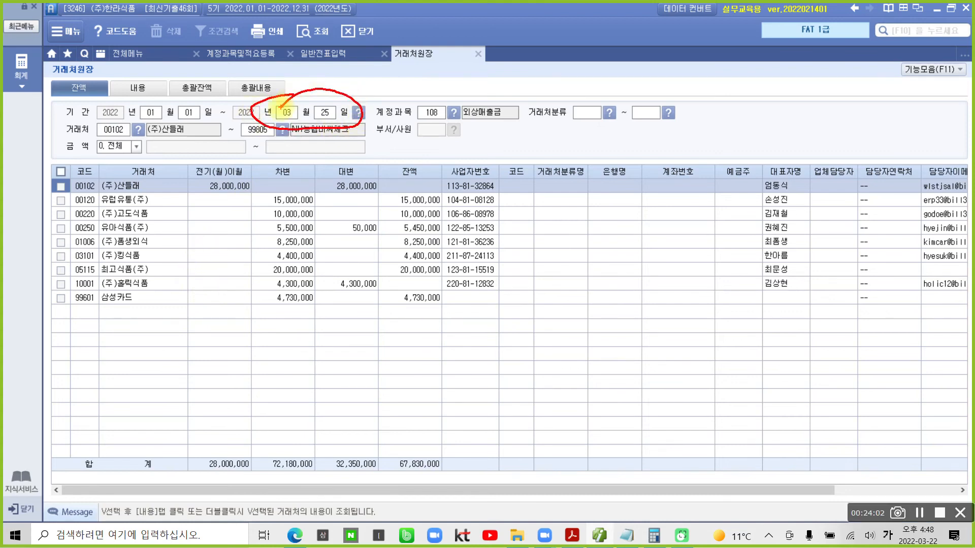
mouse_move(381, 168)
left_mouse_down()
mouse_move(403, 325)
mouse_move(447, 216)
mouse_move(392, 159)
left_mouse_up()
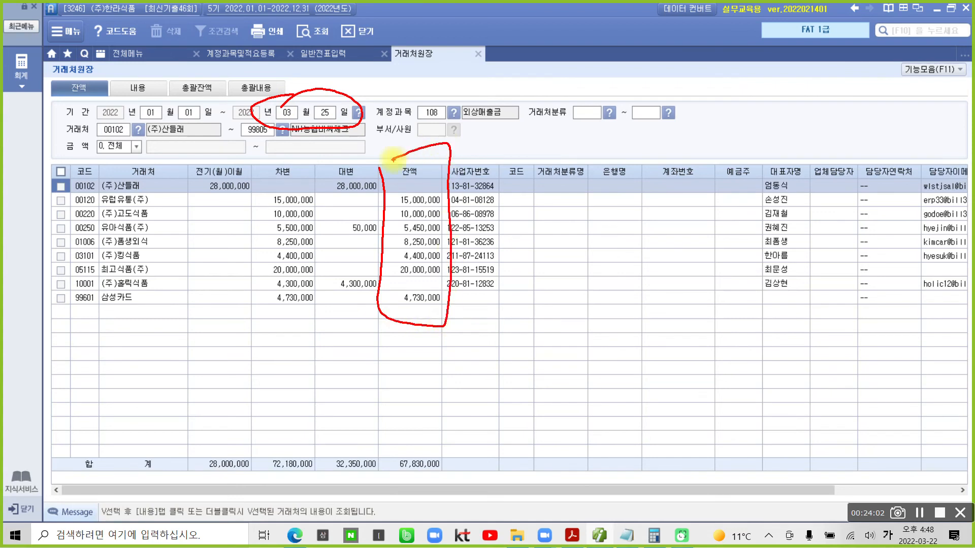
left_click_drag(70, 224, 174, 219)
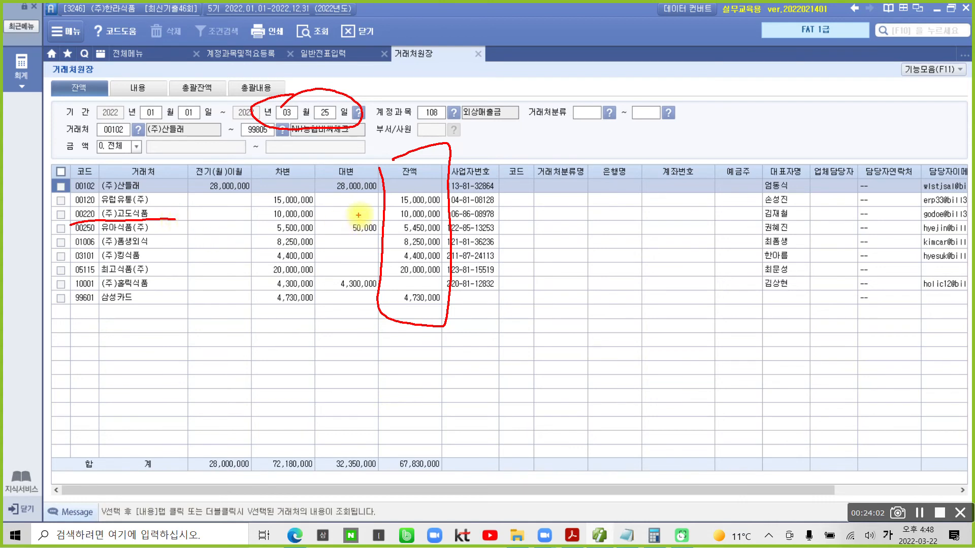
left_click_drag(376, 219, 441, 221)
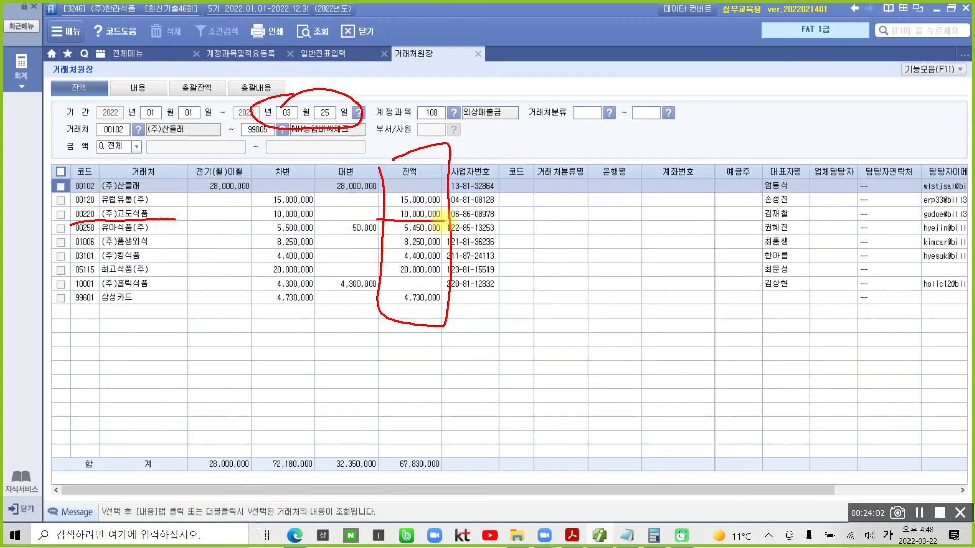
mouse_move(375, 205)
left_mouse_down()
mouse_move(385, 219)
mouse_move(398, 208)
left_mouse_up()
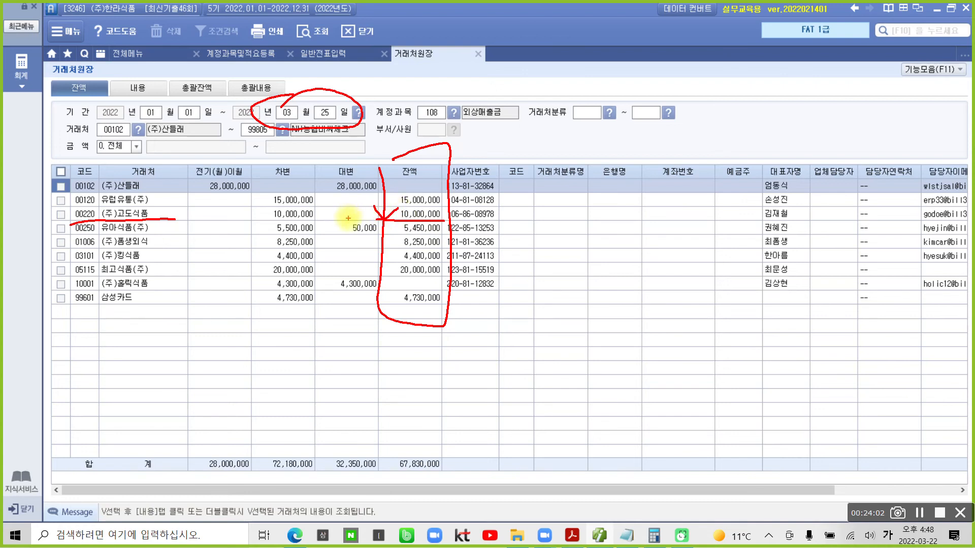
key("Escape")
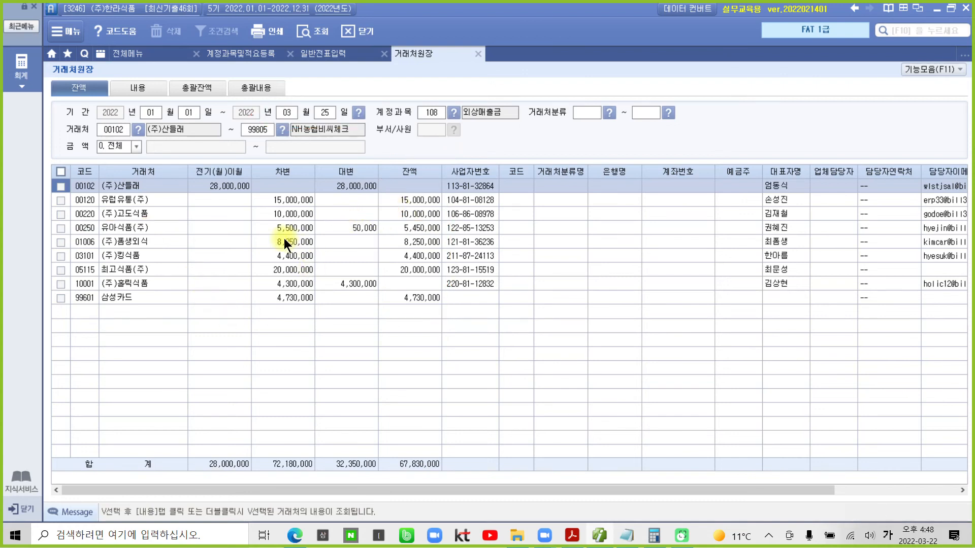
left_click(151, 54)
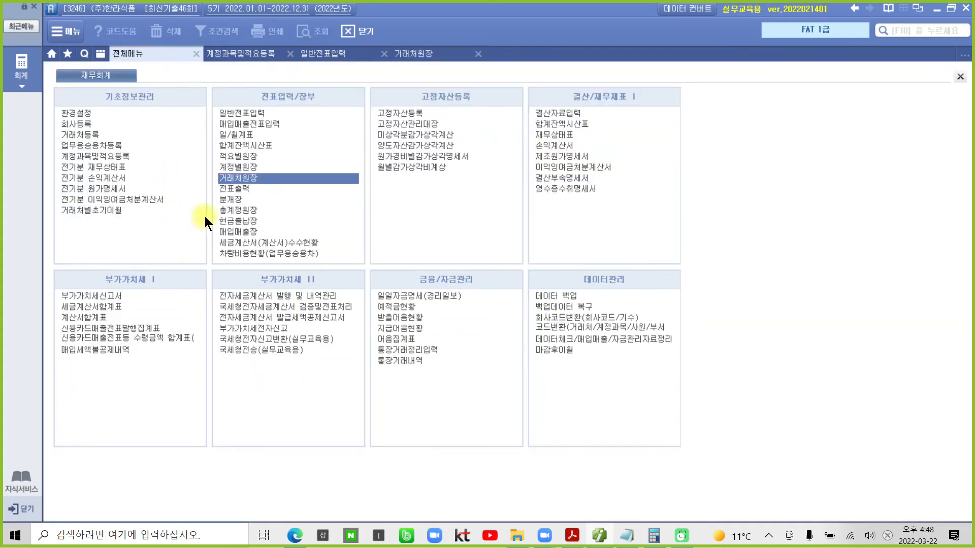
- Open the 합계잔액시산표 through March 25
left_click(261, 145)
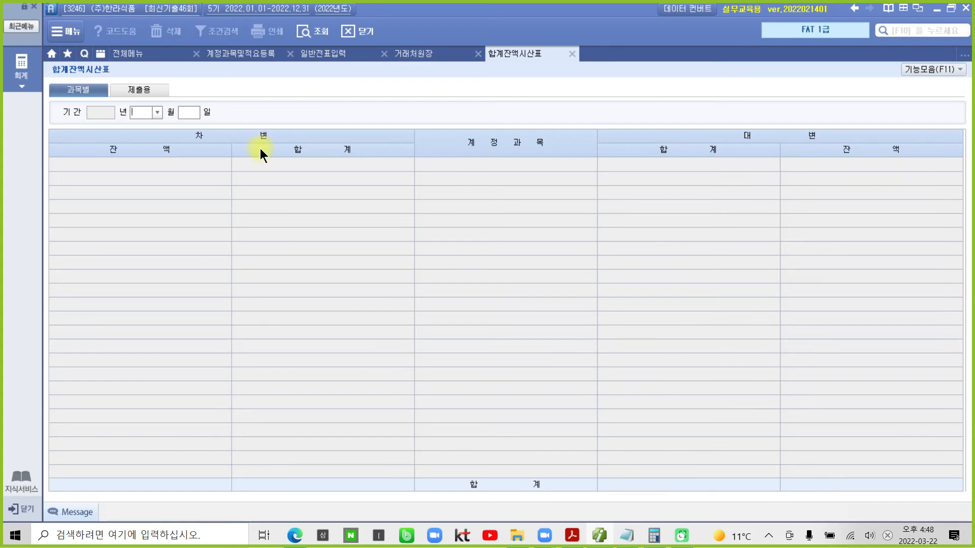
type("3")
key("Return")
type("25")
key("Return")
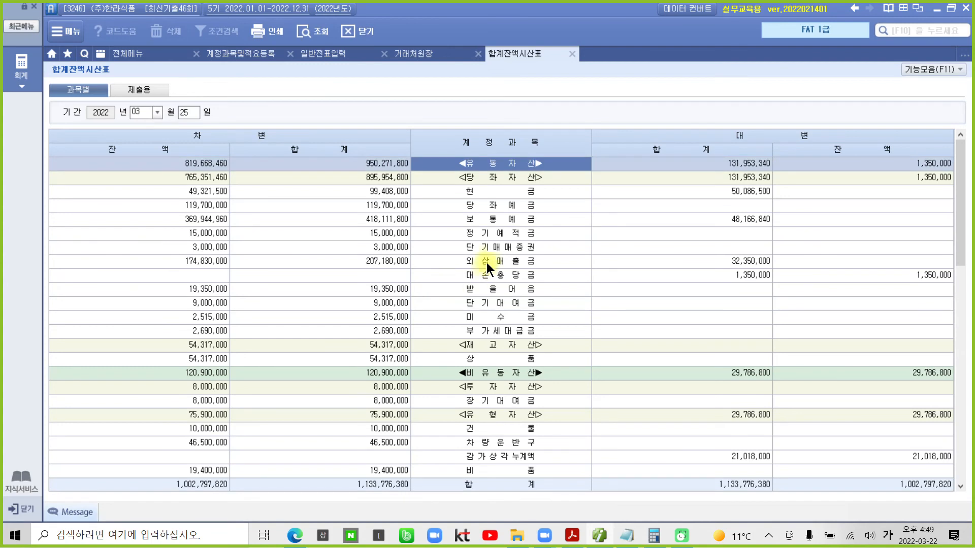
- Point out the 외상매출금 row and the 1,350,000 대손충당금 balance
left_click(487, 262)
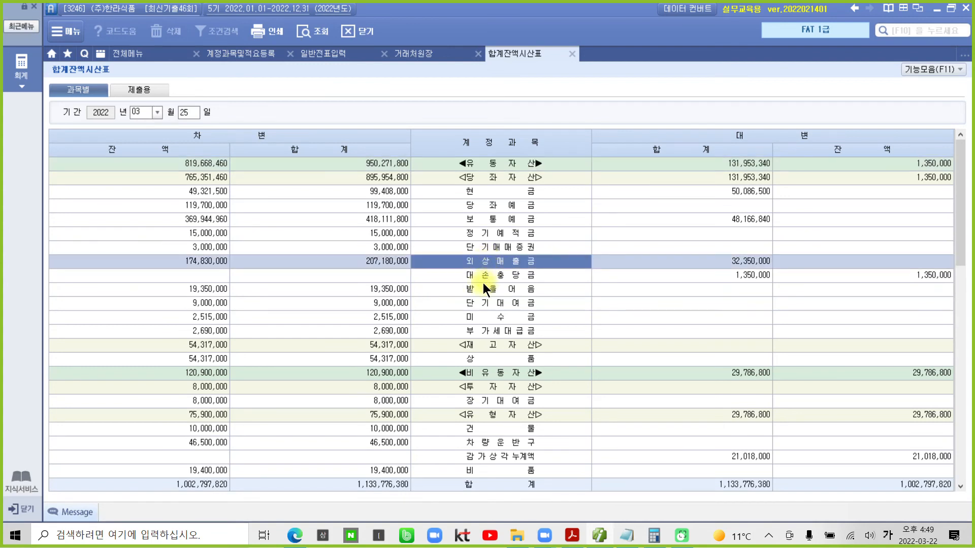
left_click_drag(894, 262, 958, 292)
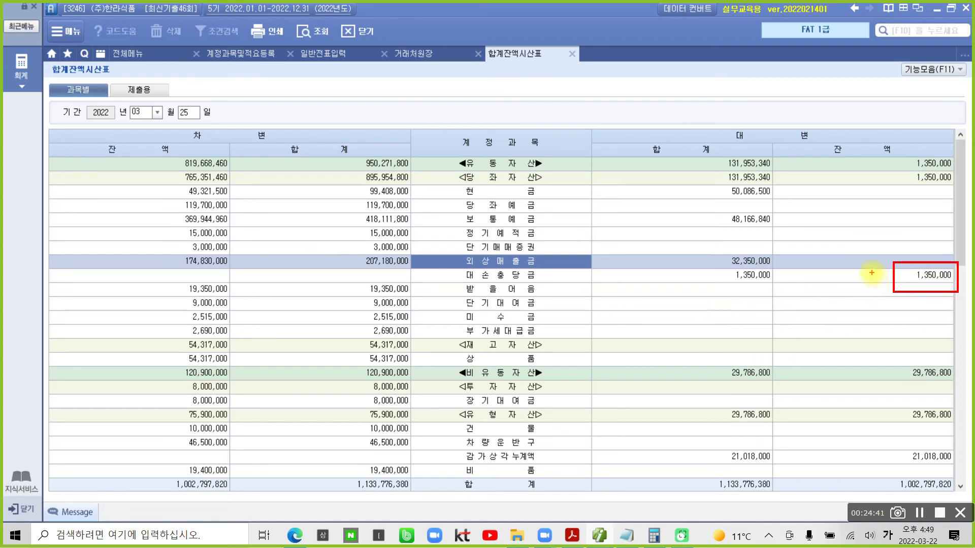
mouse_move(871, 270)
left_mouse_down()
mouse_move(872, 279)
mouse_move(882, 269)
left_mouse_up()
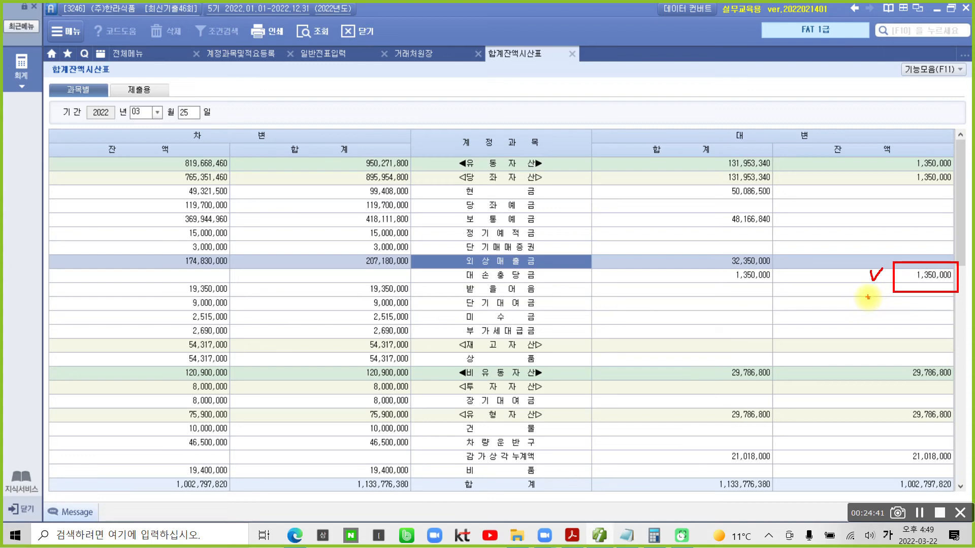
key("Escape")
left_click(921, 276)
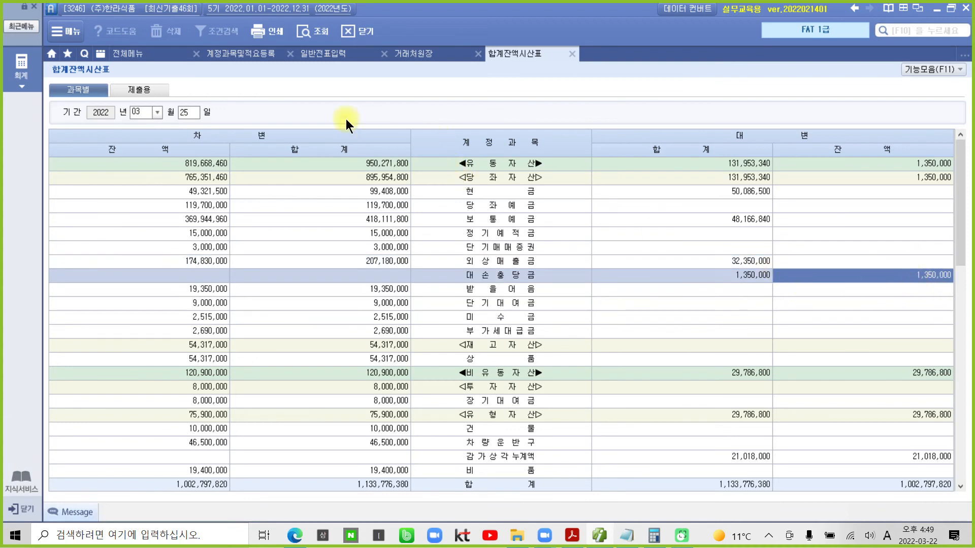
- Back in the journal, start a new voucher dated March 25
left_click(327, 53)
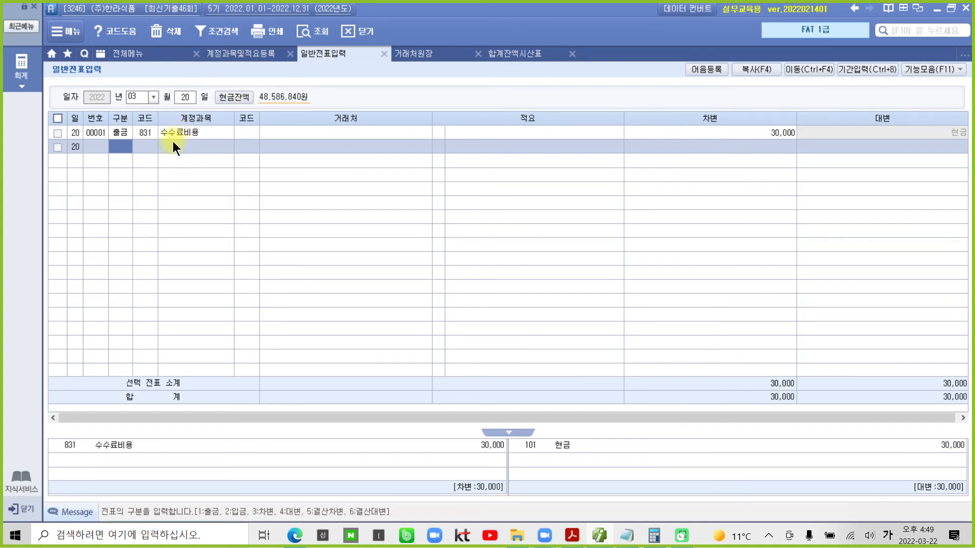
left_click(178, 97)
type("25")
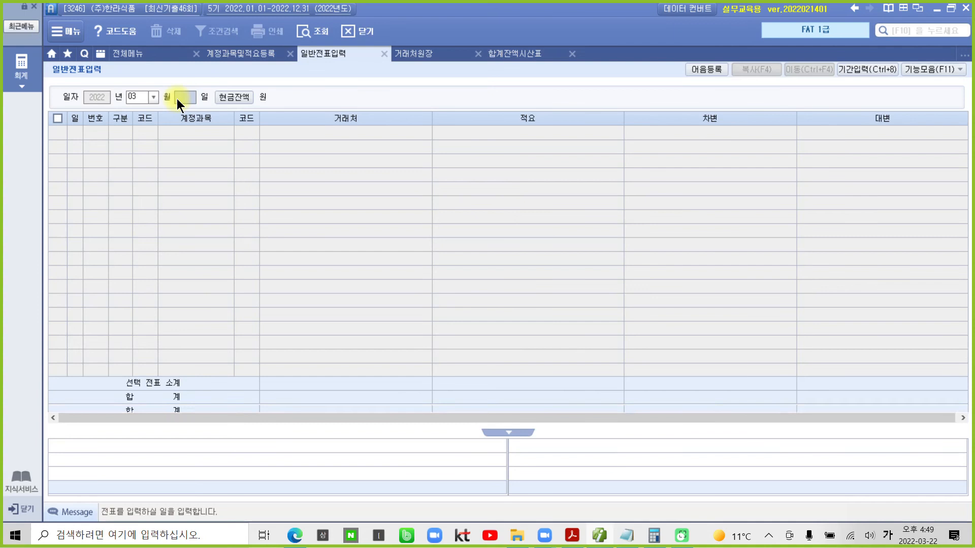
key("Return")
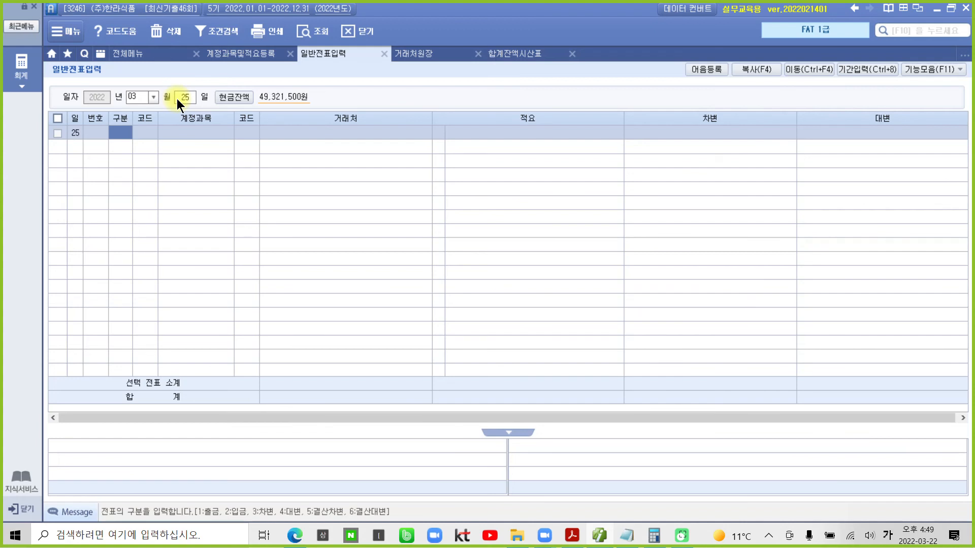
- Credit 108 외상매출금 for customer 220 (주)고도식품 by 10,000,000, then add a debit line
type("4108")
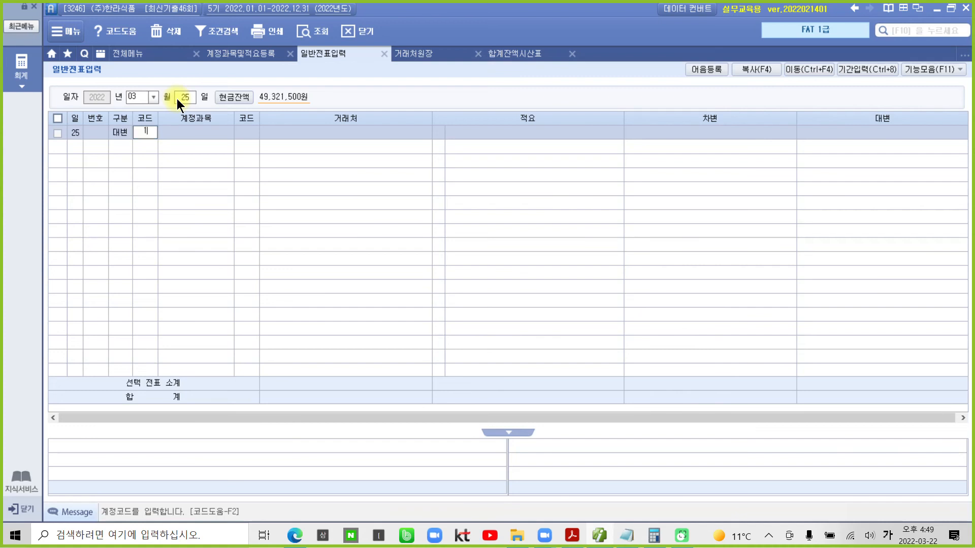
key("Return")
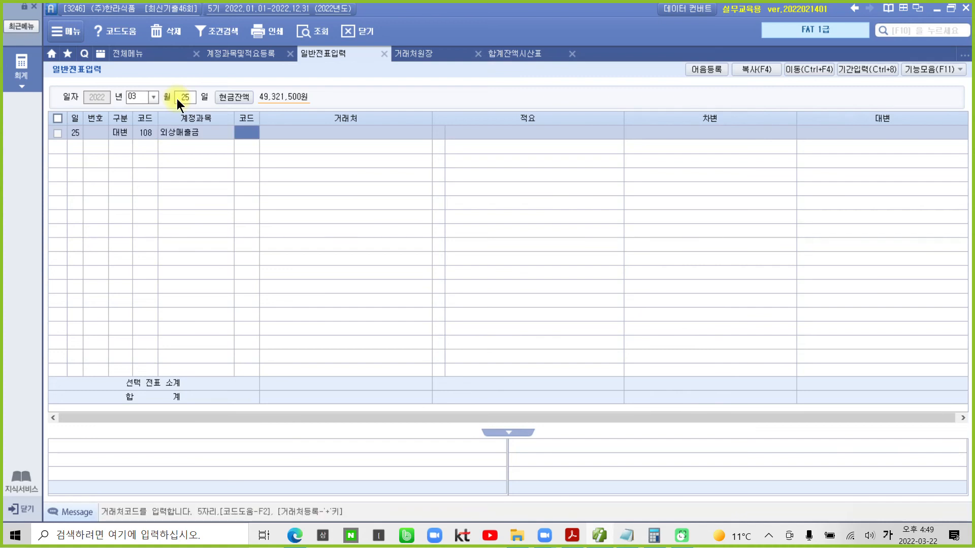
type("220")
key("Return")
key("Return")
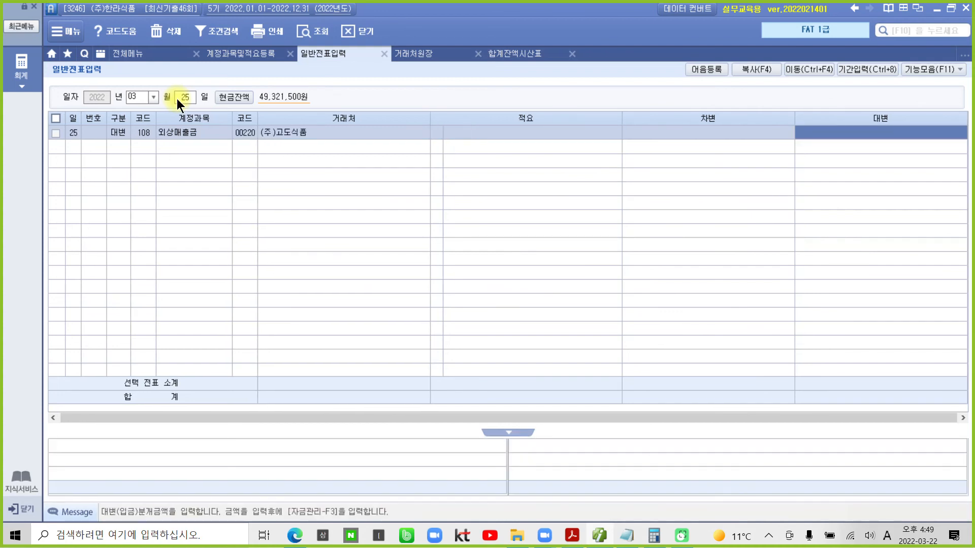
type("10")
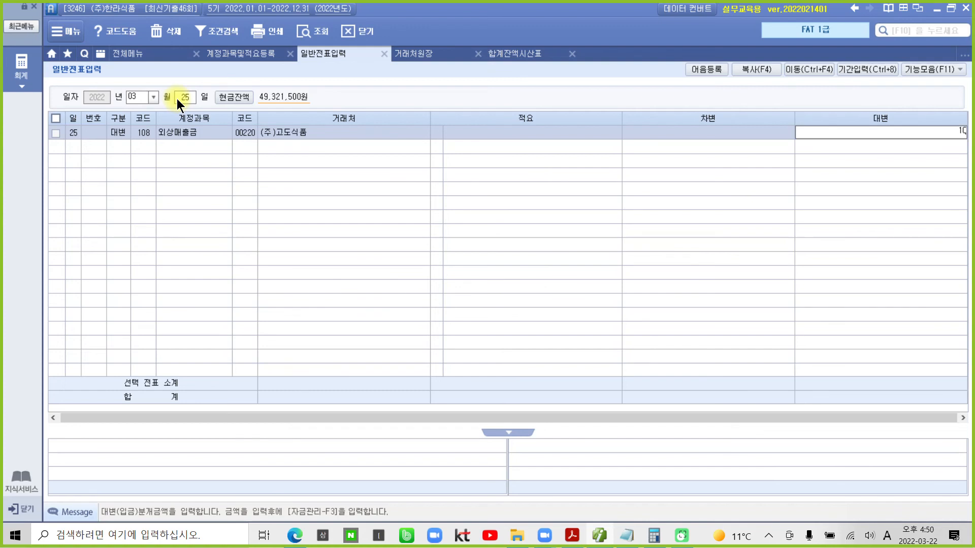
type(",000,000")
key("Return")
type("3")
key("Return")
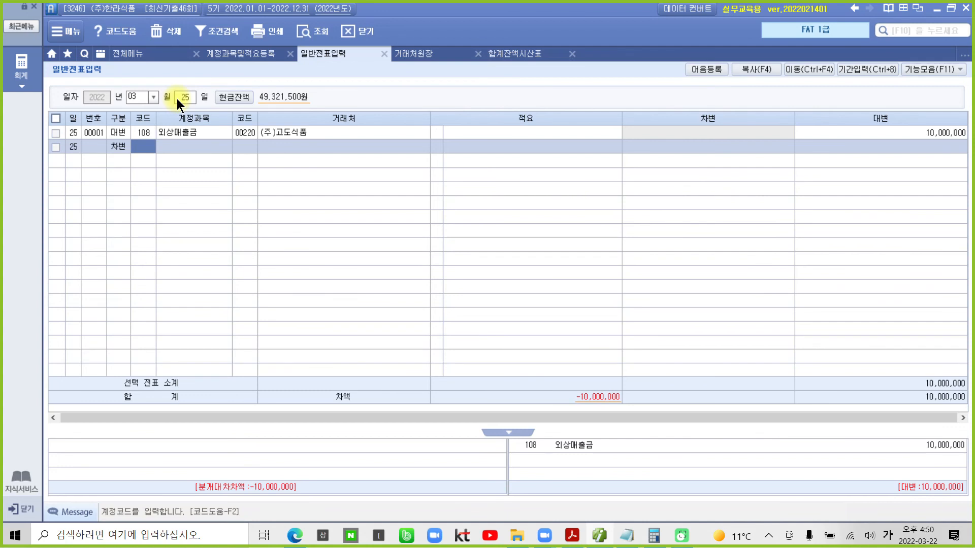
- Debit 109 대손충당금 by 1,350,000 on the debit line
mouse_move(149, 183)
left_mouse_down()
mouse_move(154, 108)
mouse_move(173, 177)
left_mouse_up()
left_click_drag(156, 122, 167, 152)
mouse_move(147, 197)
left_mouse_down()
mouse_move(136, 223)
mouse_move(174, 200)
mouse_move(208, 209)
mouse_move(181, 245)
left_mouse_up()
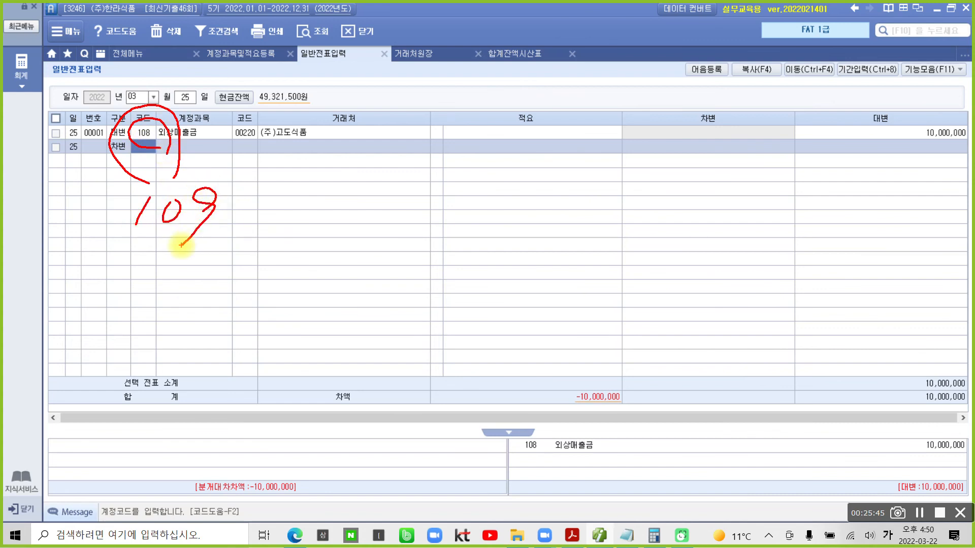
key("Escape")
type("109")
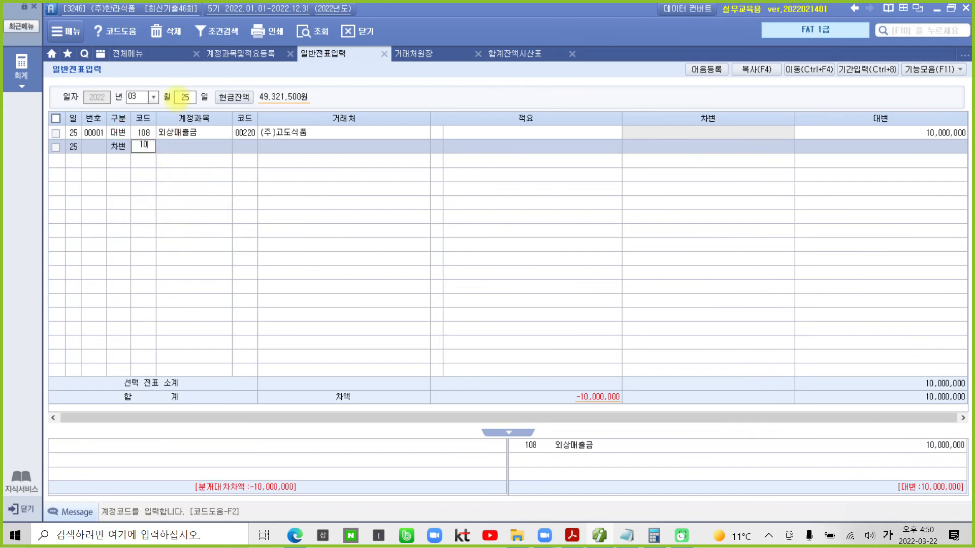
key("Return")
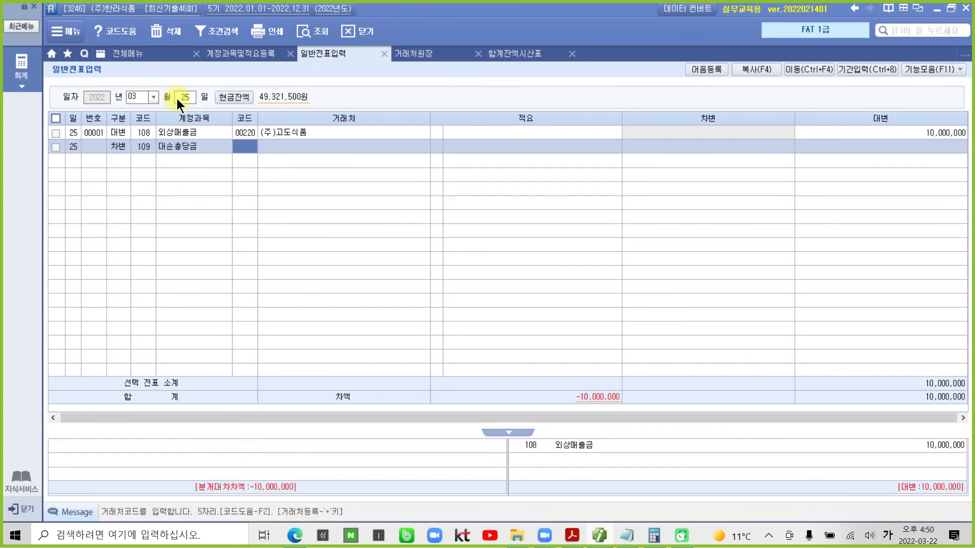
key("Return")
key("Return")
key("Return")
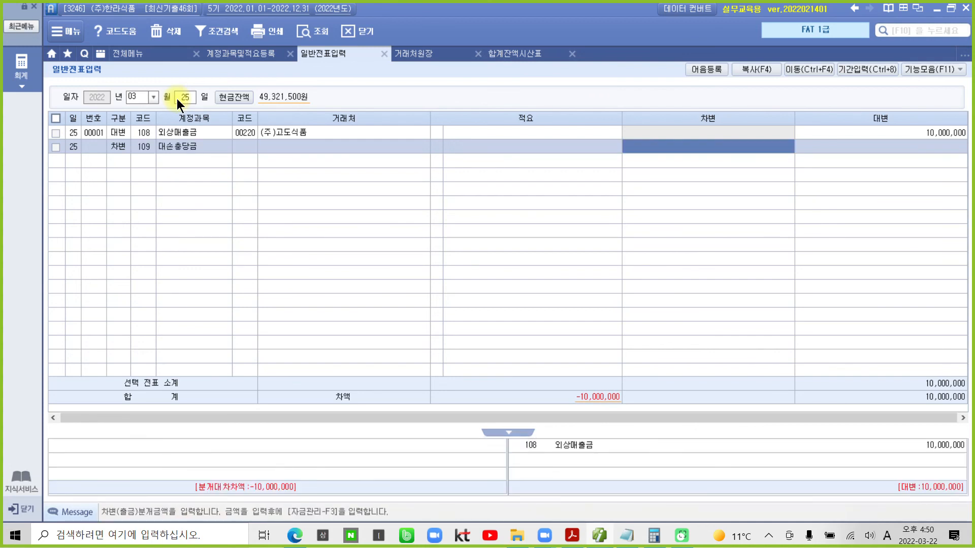
type("1350000")
key("Return")
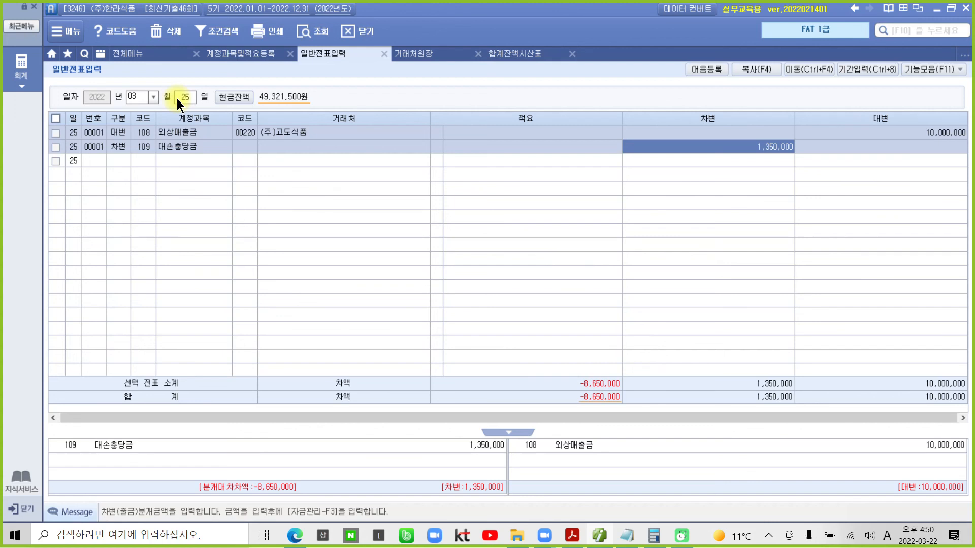
- Annotate the remaining -8,650,000 difference as 대손상각비 expense
mouse_move(644, 406)
left_mouse_down()
mouse_move(587, 417)
mouse_move(634, 410)
left_mouse_up()
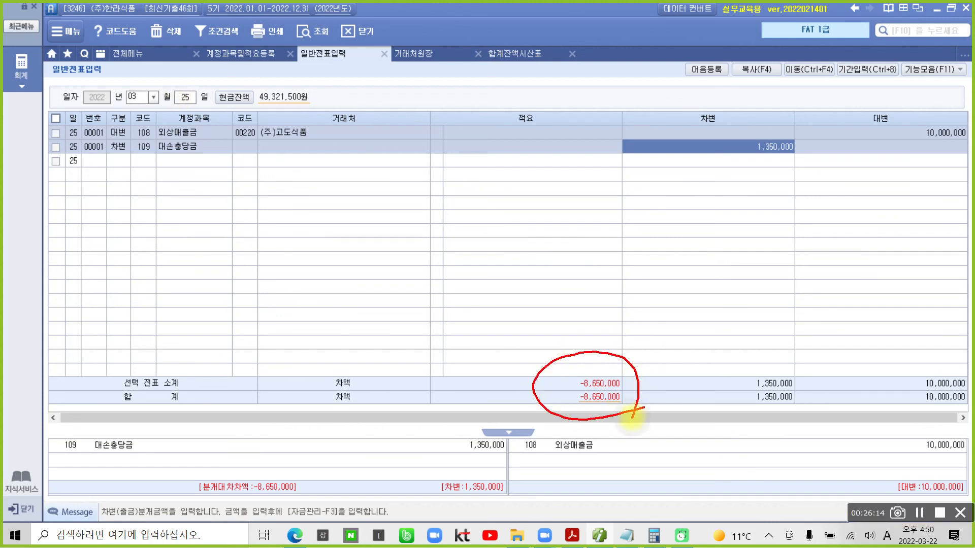
mouse_move(501, 315)
left_mouse_down()
mouse_move(510, 353)
mouse_move(530, 335)
mouse_move(547, 379)
mouse_move(570, 339)
mouse_move(579, 355)
mouse_move(633, 365)
mouse_move(703, 325)
mouse_move(698, 378)
mouse_move(734, 332)
mouse_move(780, 345)
mouse_move(802, 330)
mouse_move(807, 350)
mouse_move(833, 334)
mouse_move(896, 337)
mouse_move(900, 379)
left_mouse_up()
left_click_drag(838, 350, 863, 348)
left_click_drag(921, 288, 902, 407)
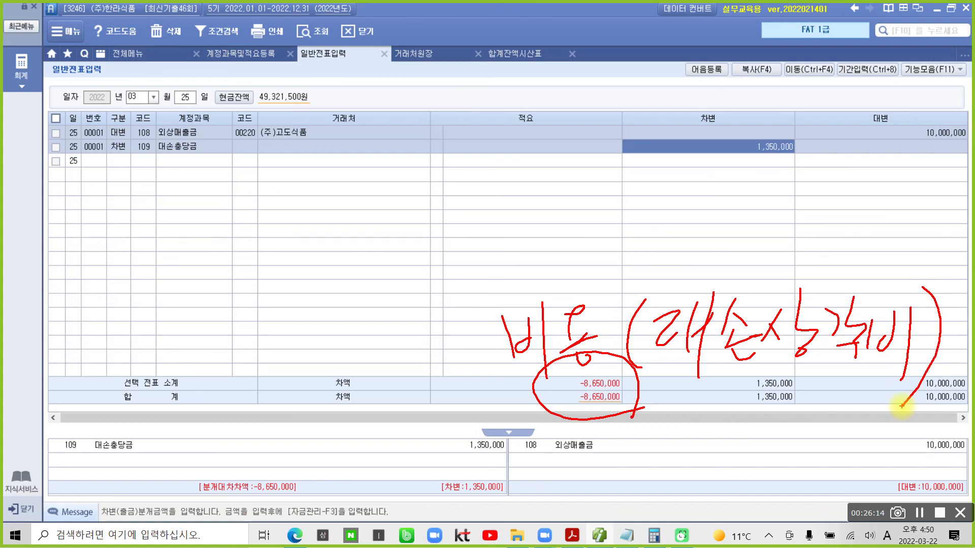
key("Escape")
- Add a third line debiting 835 대손상각비 by 8,650,000
left_click(114, 157)
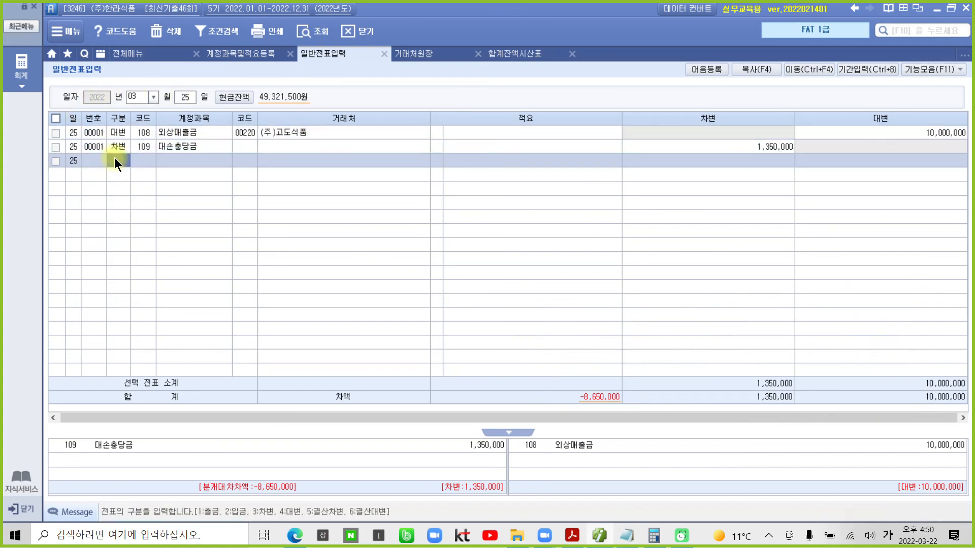
type("3")
type("대손")
key("Return")
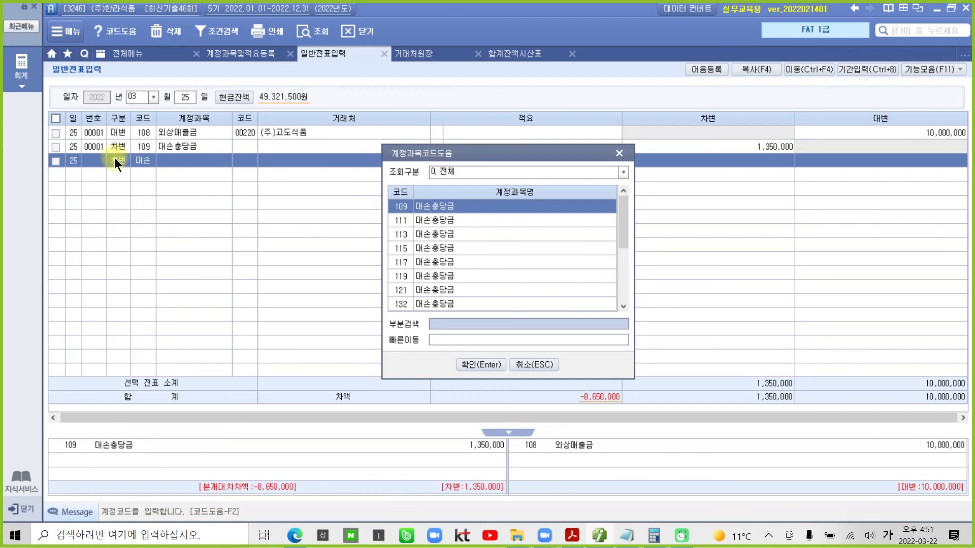
key("Down")
key("Down")
key("Down")
key("Down")
key("Down")
key("Down")
key("Down")
key("Down")
key("Down")
key("Down")
key("Down")
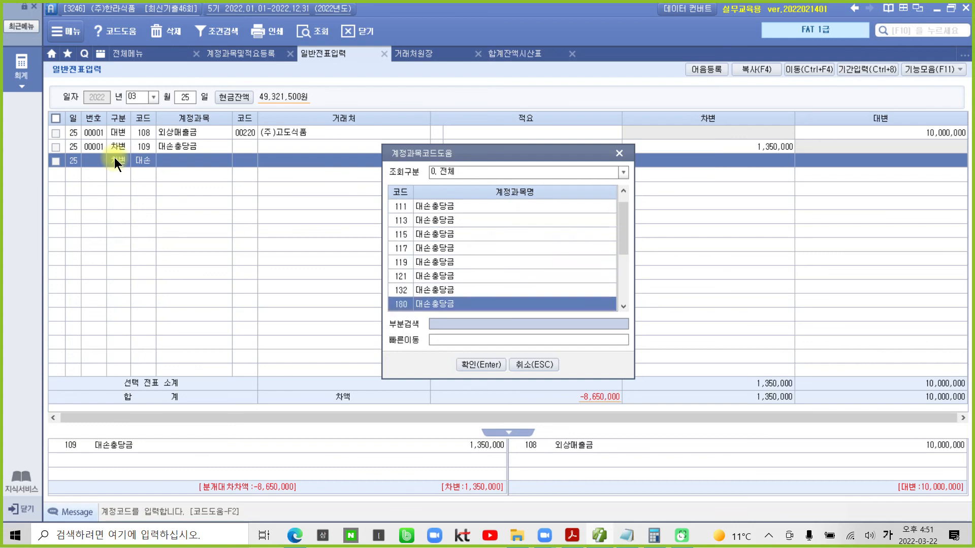
key("Down")
key("Down")
key("Down")
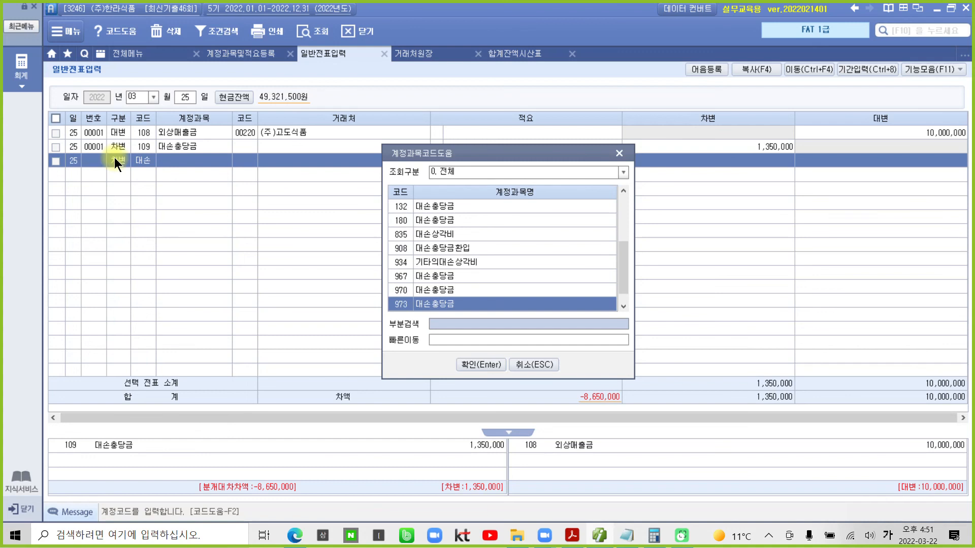
key("Up")
key("Up")
key("Up")
key("Up")
key("Up")
key("Return")
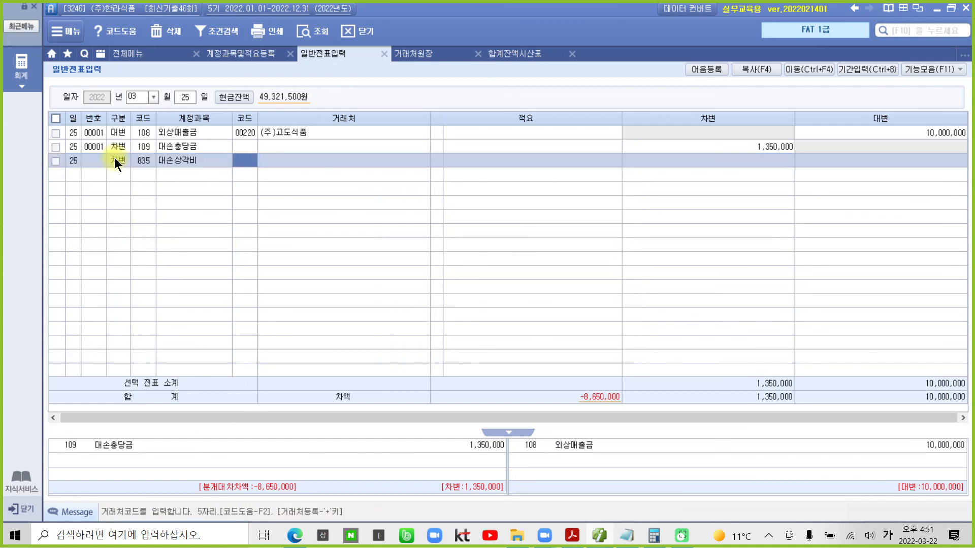
key("Return")
key("Return")
key("Return")
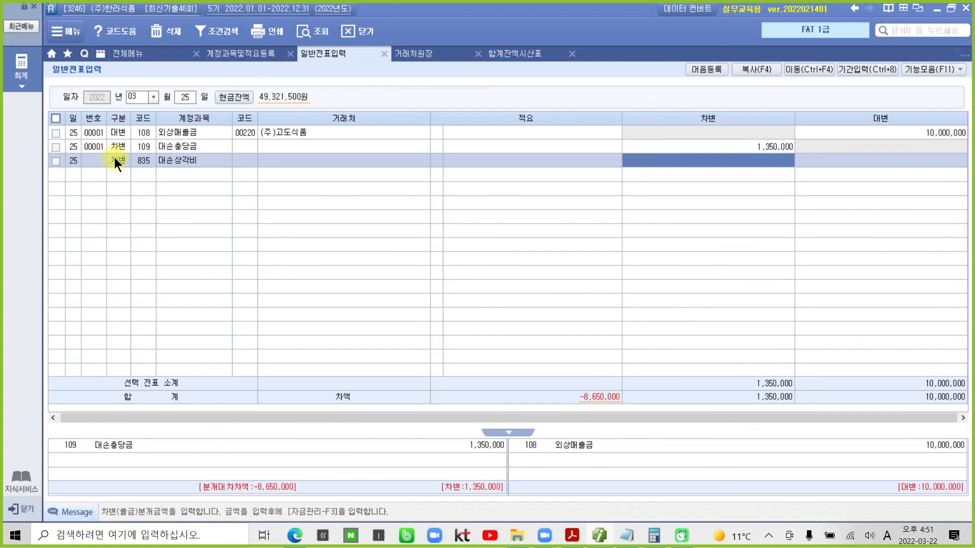
type("8650000")
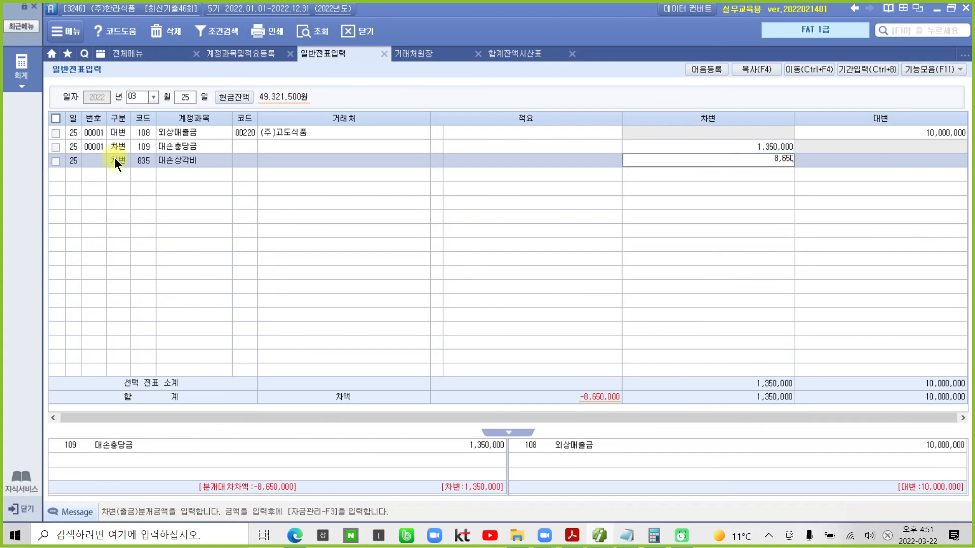
key("Return")
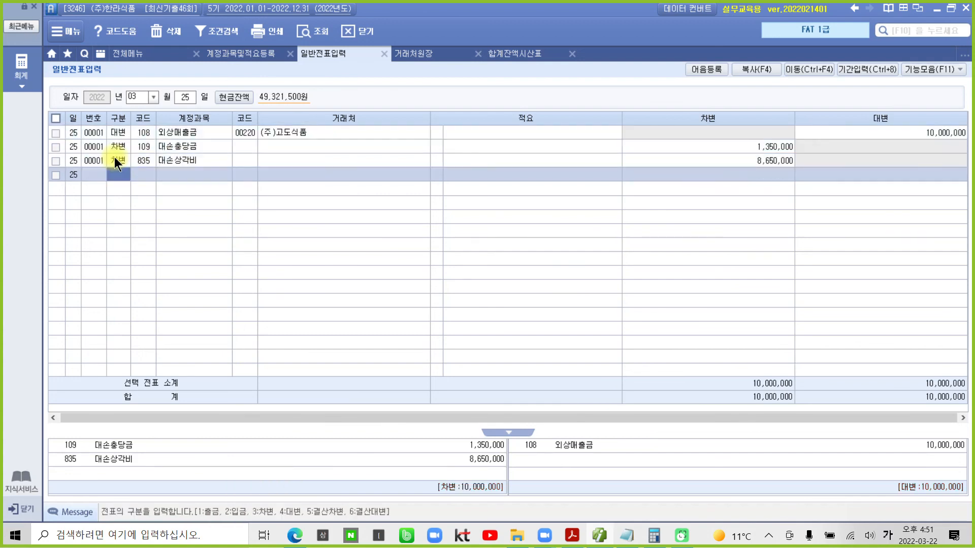
key("Up")
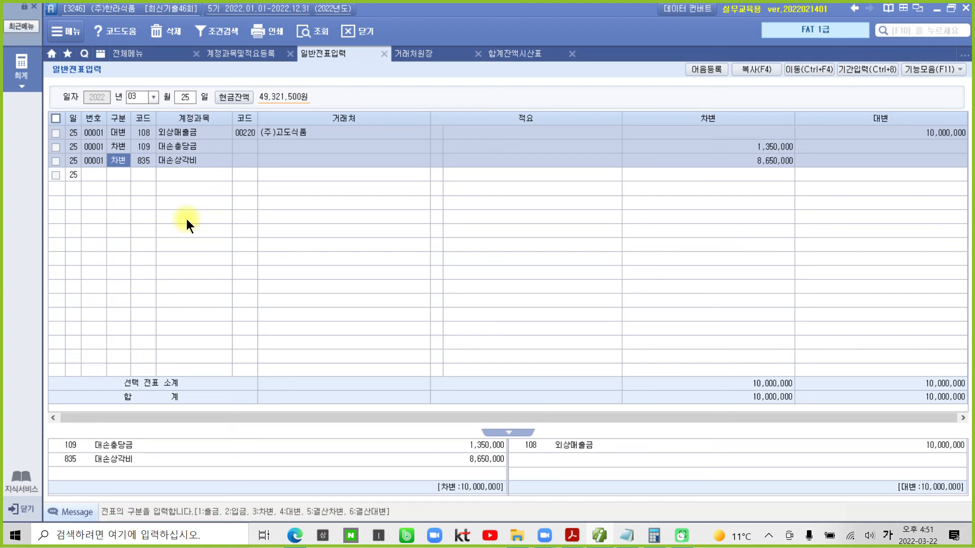
- Minimize Smart A and scroll the exam PDF to page 29, 문제 3 부가가치세's 거래명세서
left_click(599, 537)
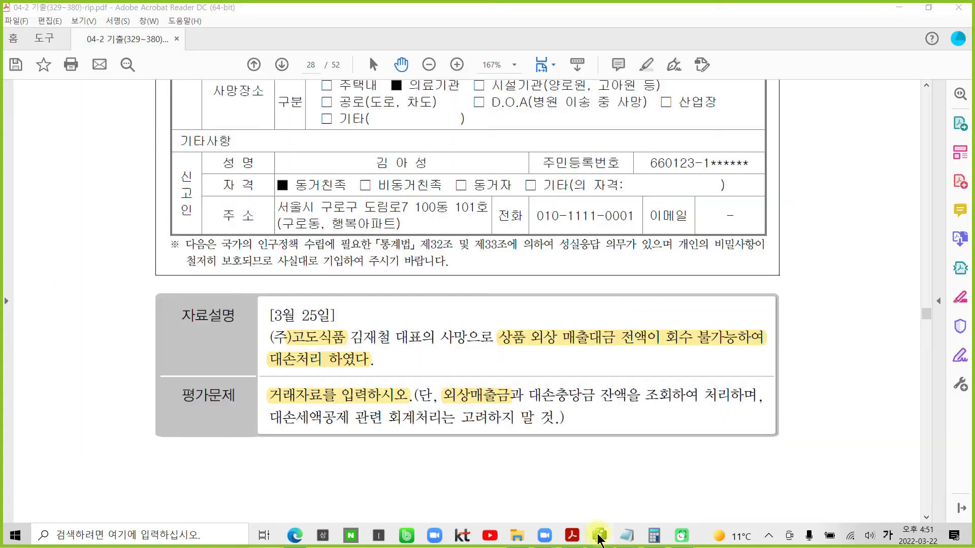
scroll(539, 413, "down", 5)
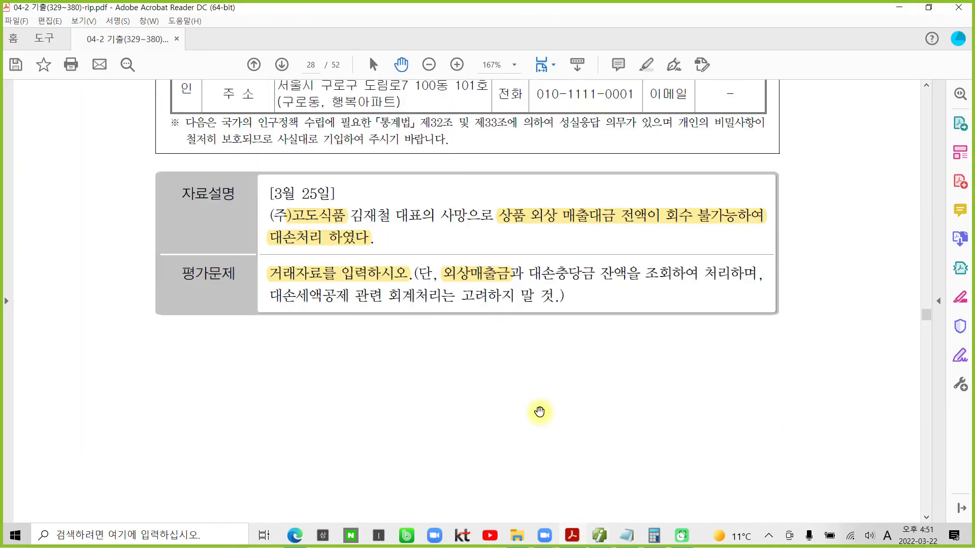
scroll(539, 412, "down", 8)
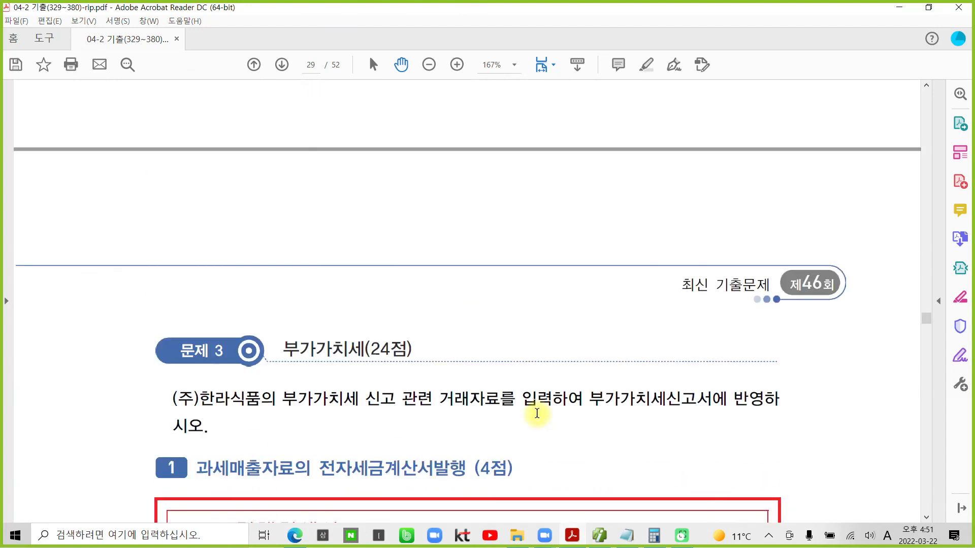
scroll(537, 414, "down", 2)
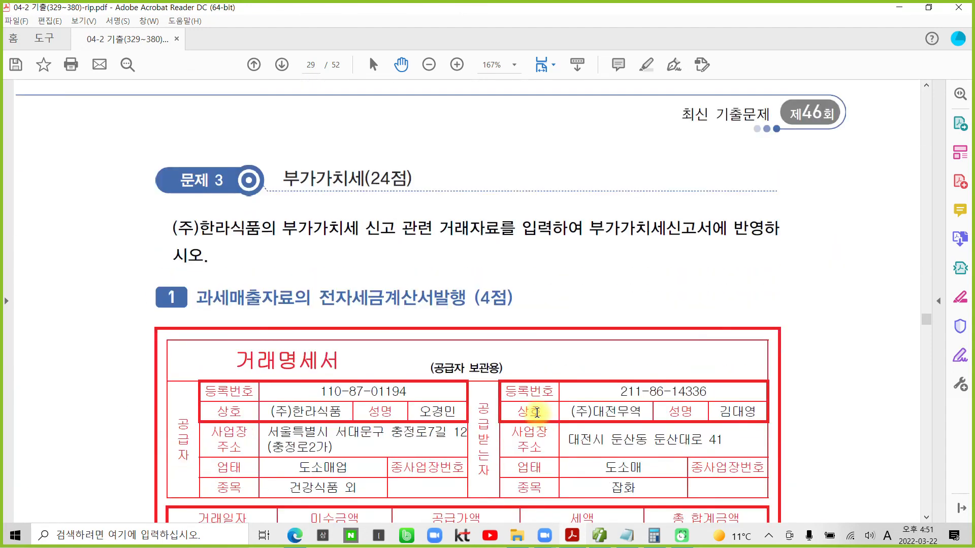